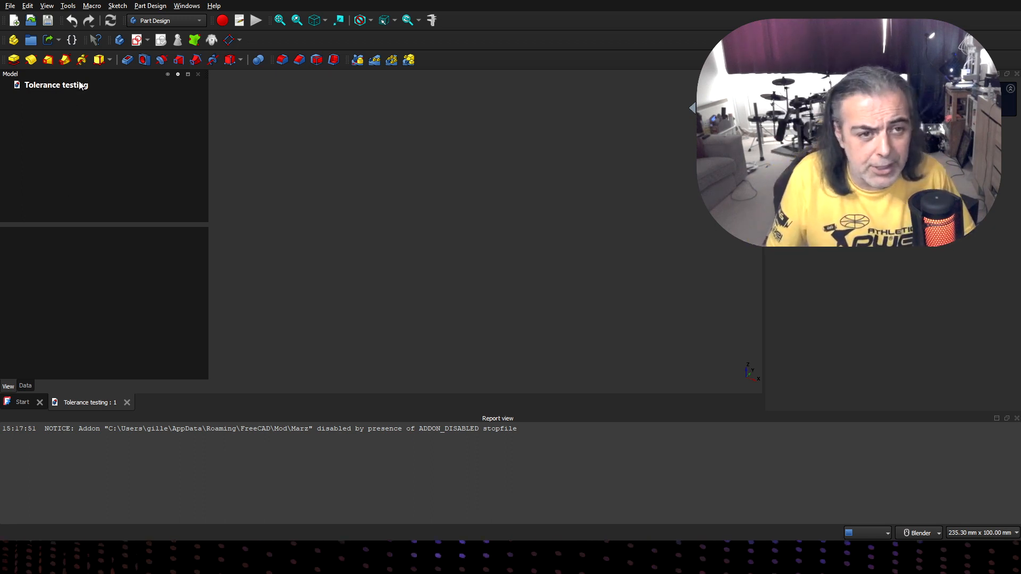
- Create a new body in the Tolerance testing document and start a sketch on its XY plane
{"action": "left_click", "coordinate": [95, 85]}
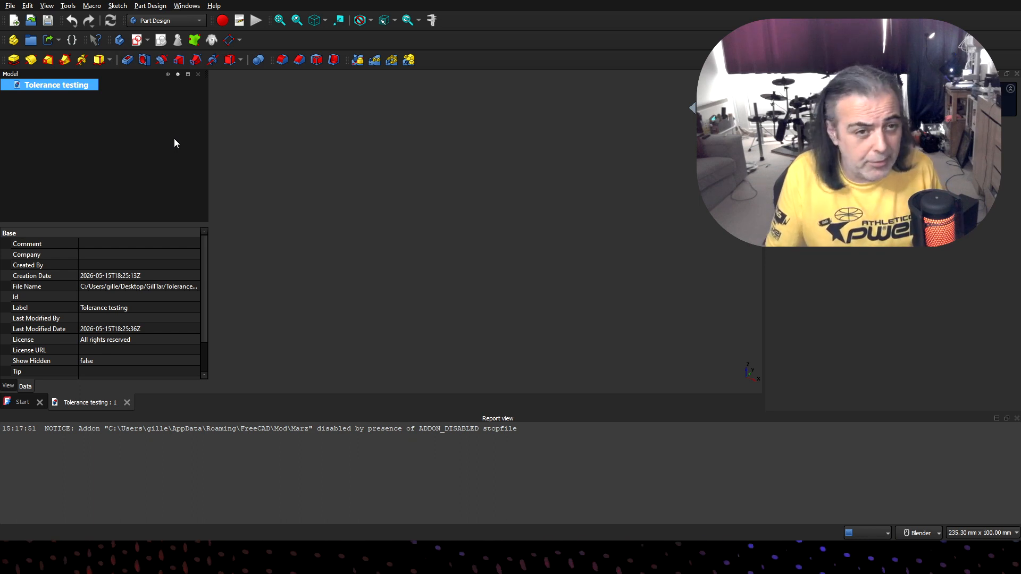
{"action": "left_click", "coordinate": [120, 43]}
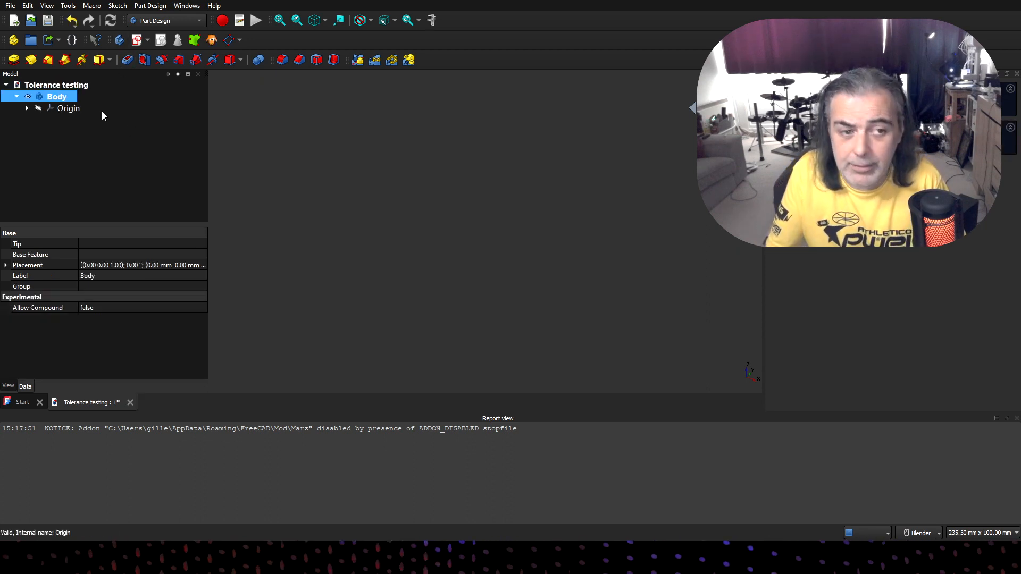
{"action": "left_click", "coordinate": [136, 41]}
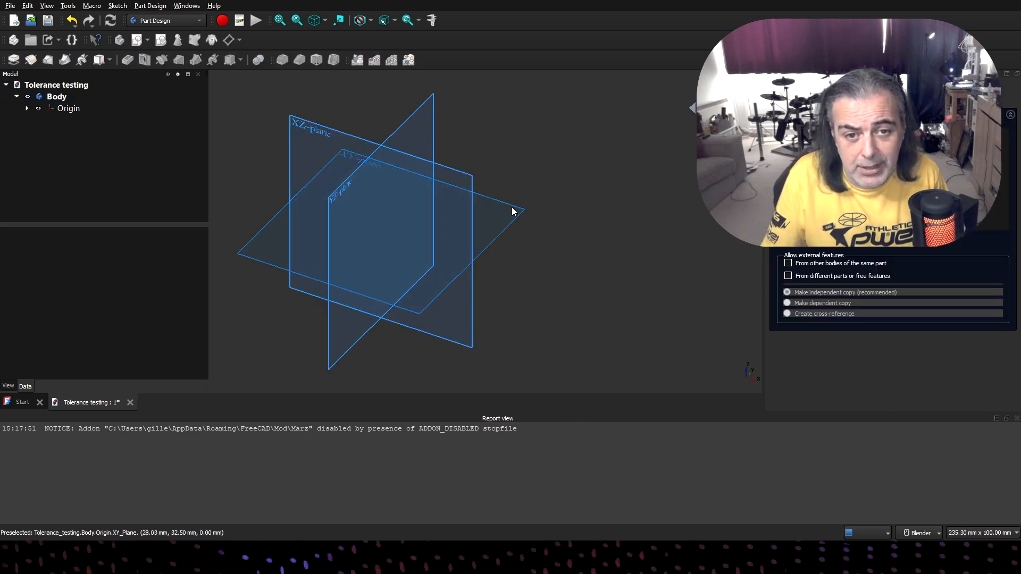
{"action": "left_click", "coordinate": [512, 212]}
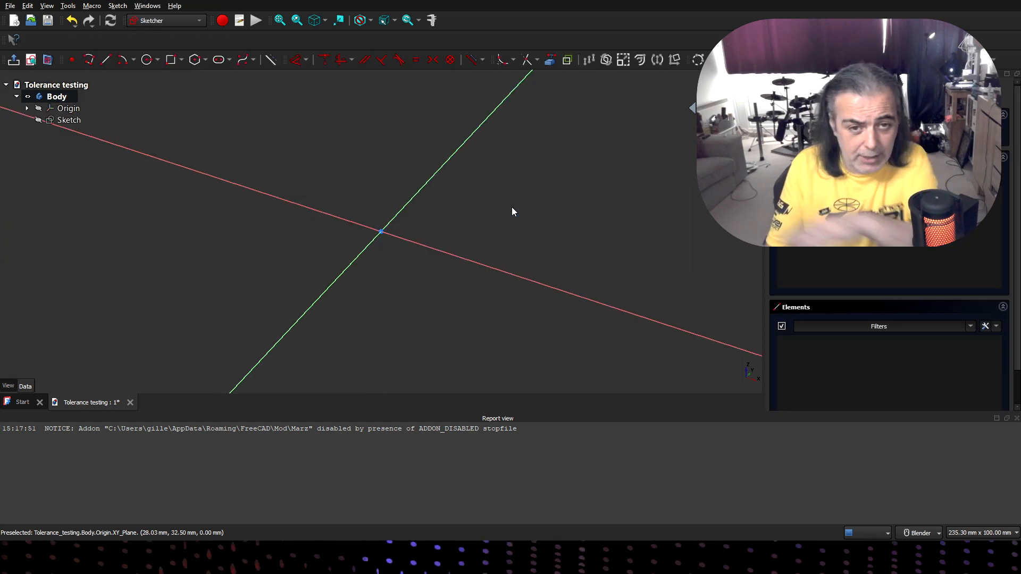
- Draw a 60 mm wide and 10 mm high rectangle with its lower-left corner at the origin, and close the sketch
{"action": "key", "text": "g"}
{"action": "key", "text": "r"}
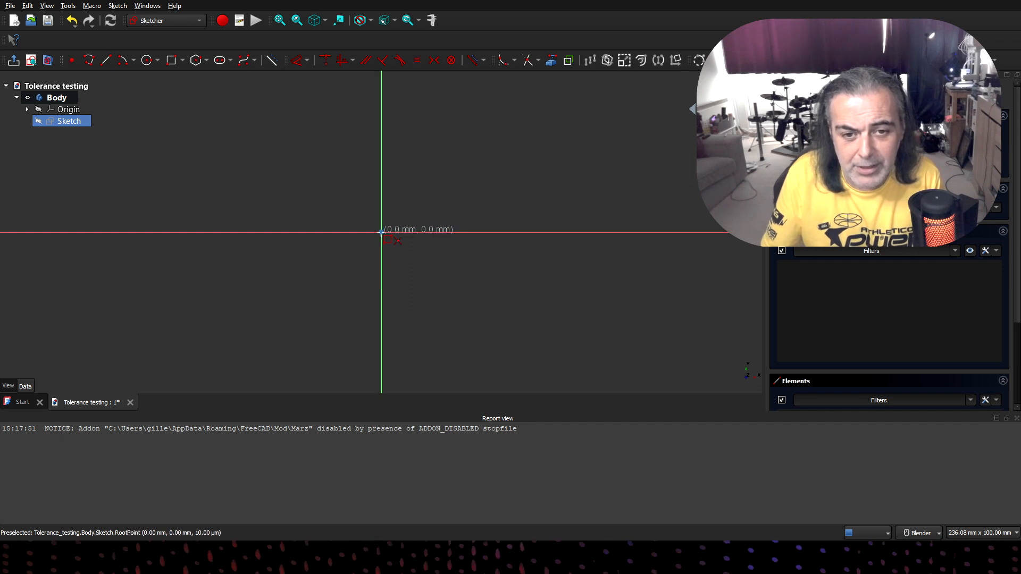
{"action": "left_click", "coordinate": [381, 231]}
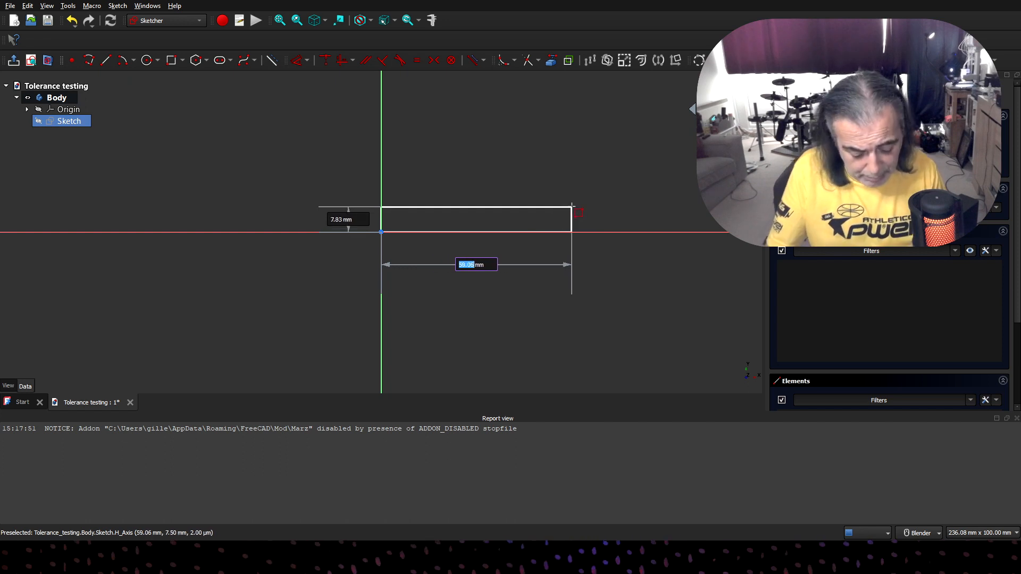
{"action": "type", "text": "6"}
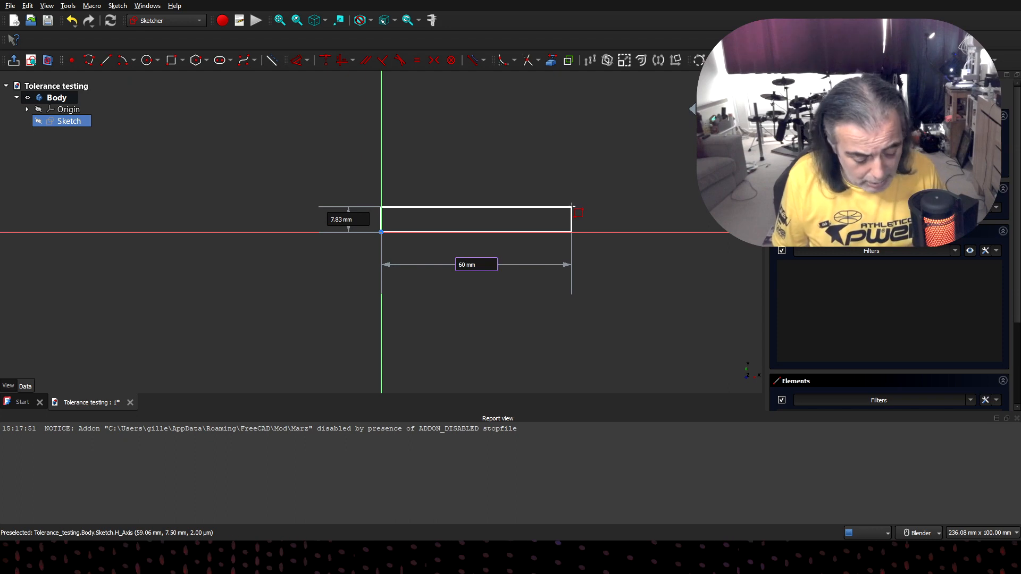
{"action": "key", "text": "Tab"}
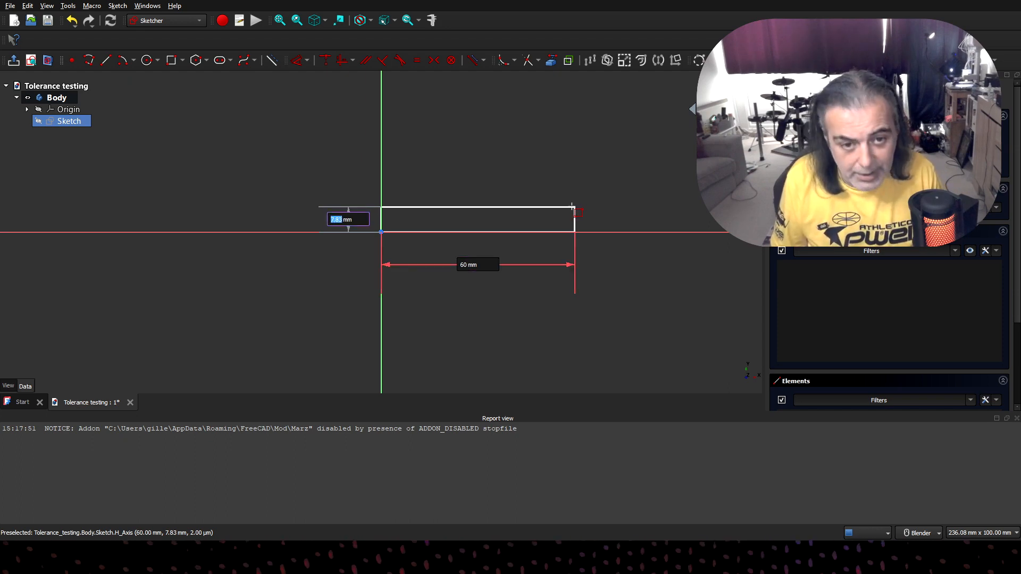
{"action": "type", "text": "10mm"}
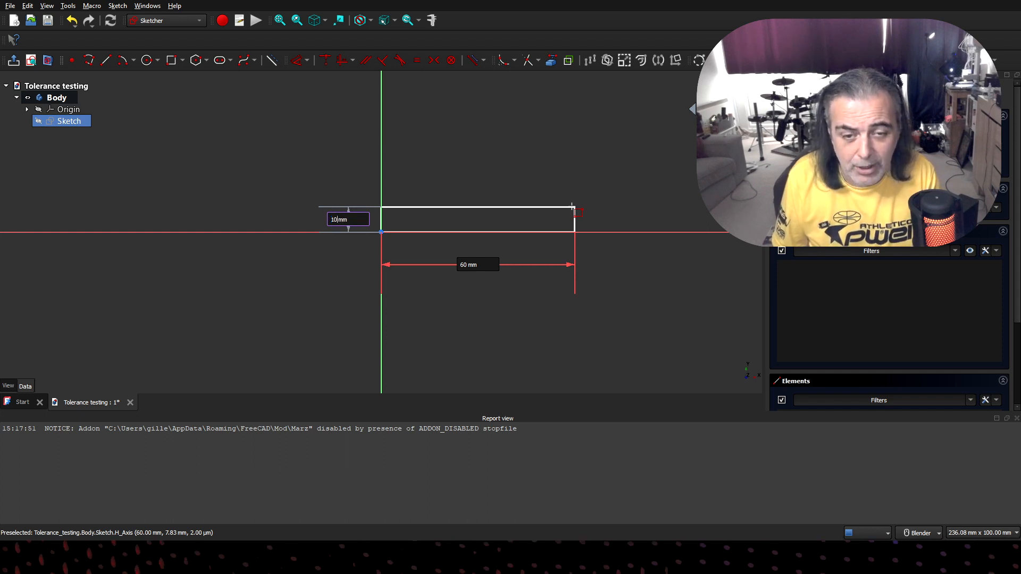
{"action": "key", "text": "Return"}
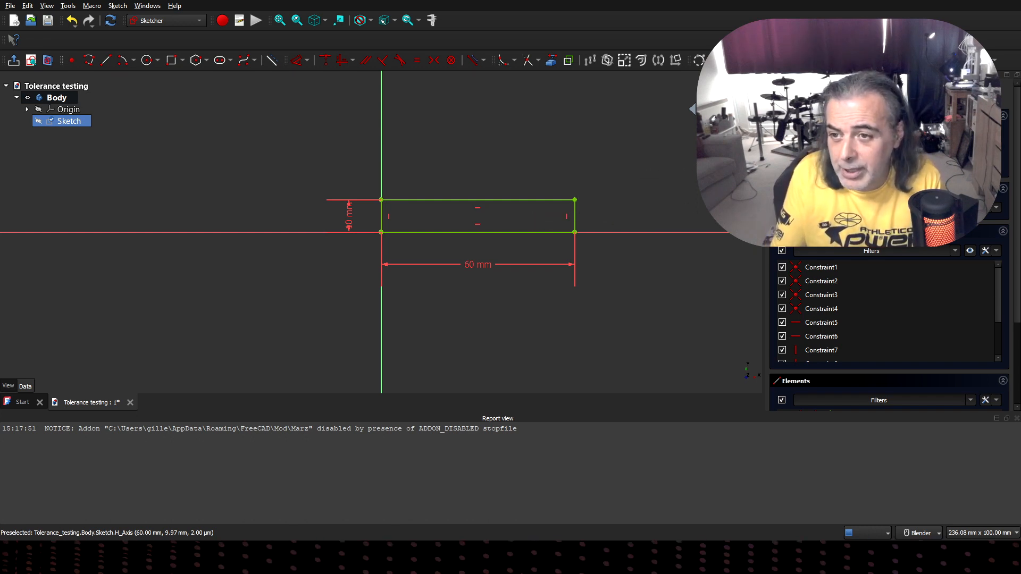
{"action": "left_click", "coordinate": [13, 60]}
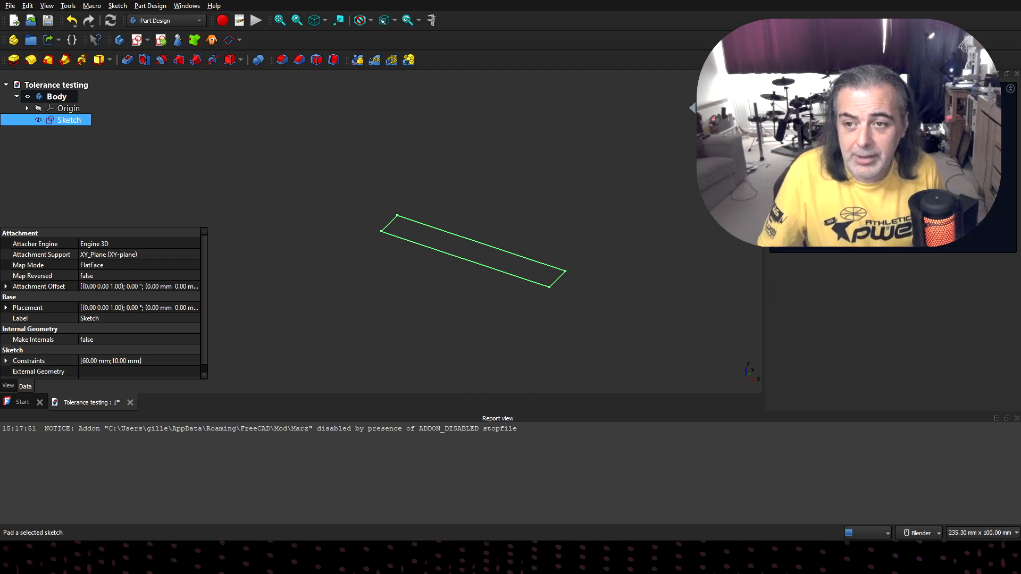
- Pad the rectangle sketch 10 mm along the sketch normal, using the Dimension type
{"action": "left_click", "coordinate": [13, 60]}
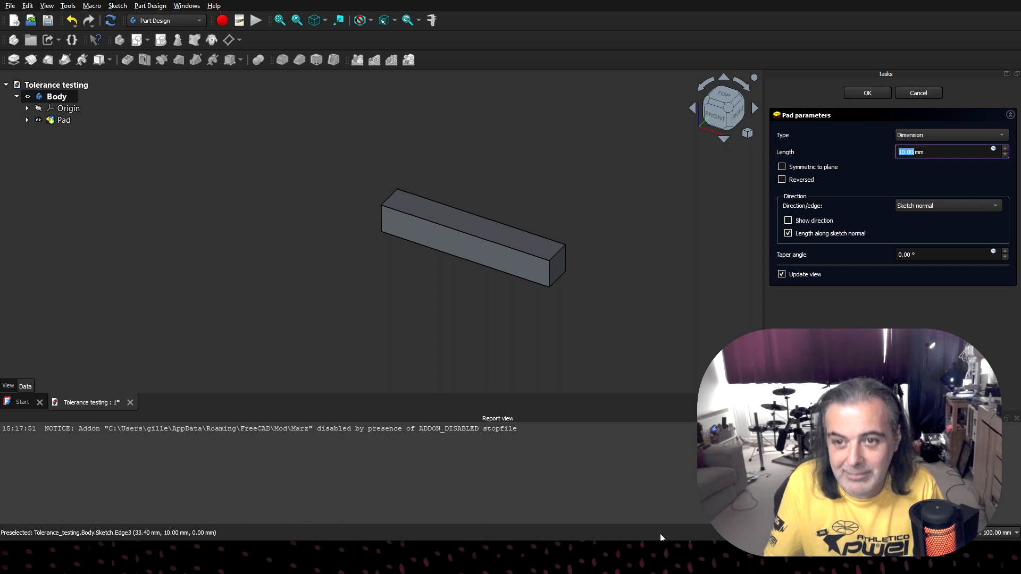
{"action": "left_click", "coordinate": [916, 92]}
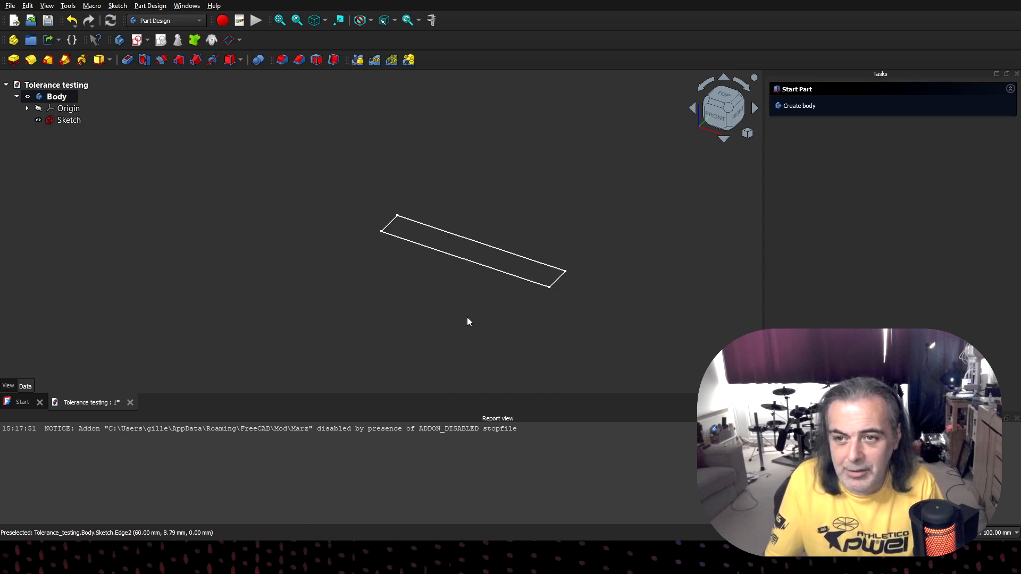
{"action": "left_click", "coordinate": [63, 121]}
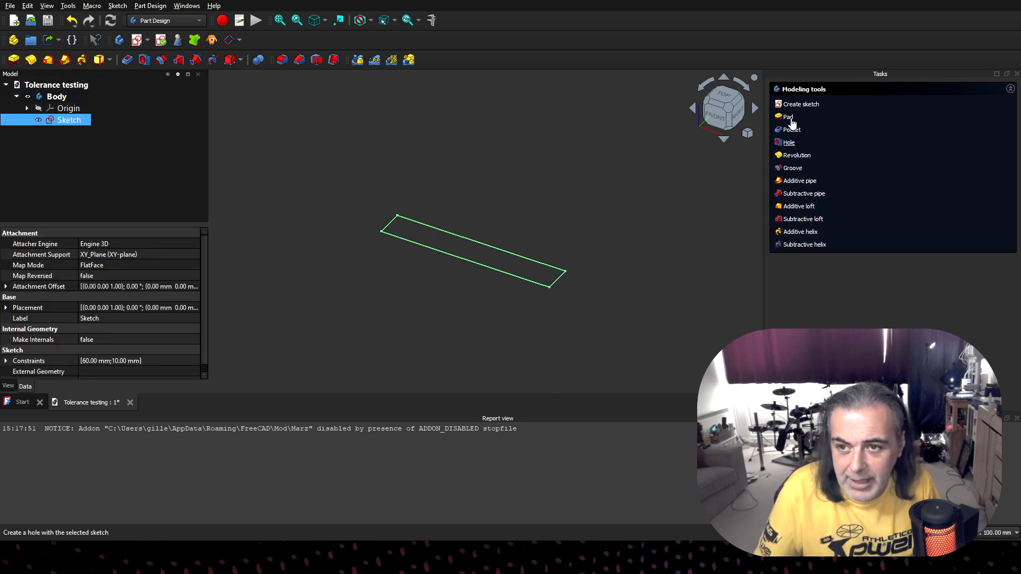
{"action": "left_click", "coordinate": [788, 118]}
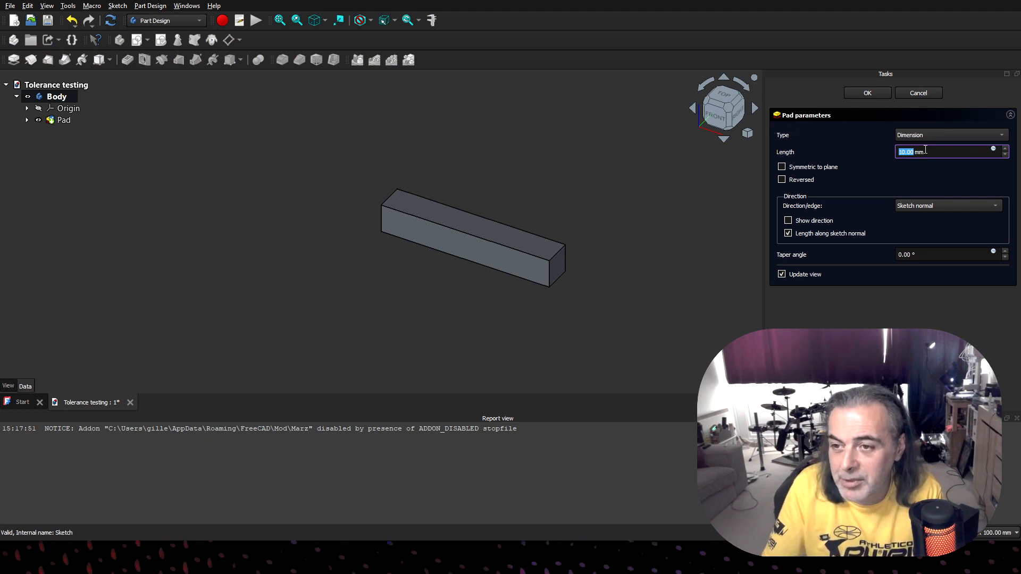
{"action": "left_click", "coordinate": [927, 134]}
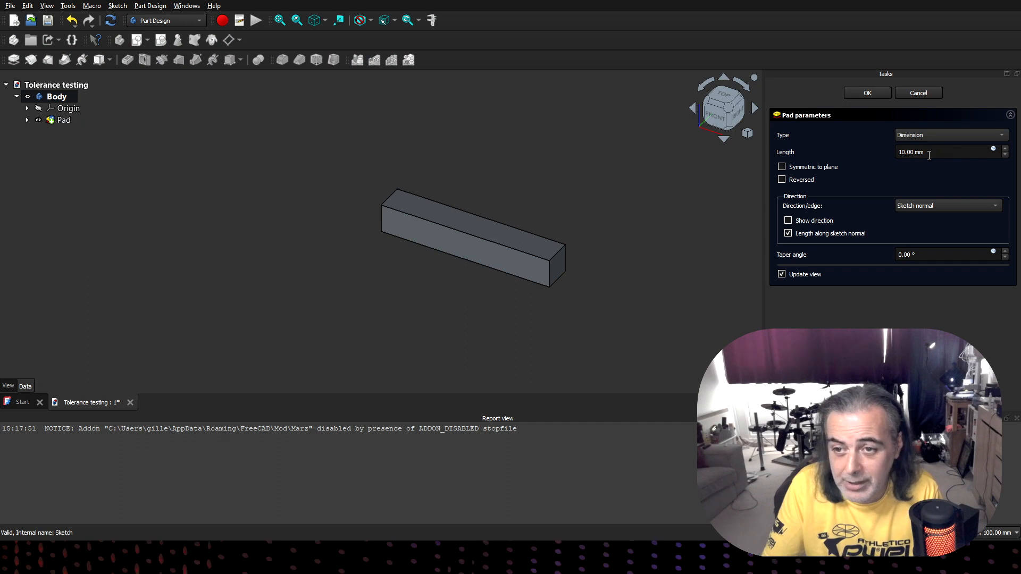
{"action": "left_click", "coordinate": [868, 93]}
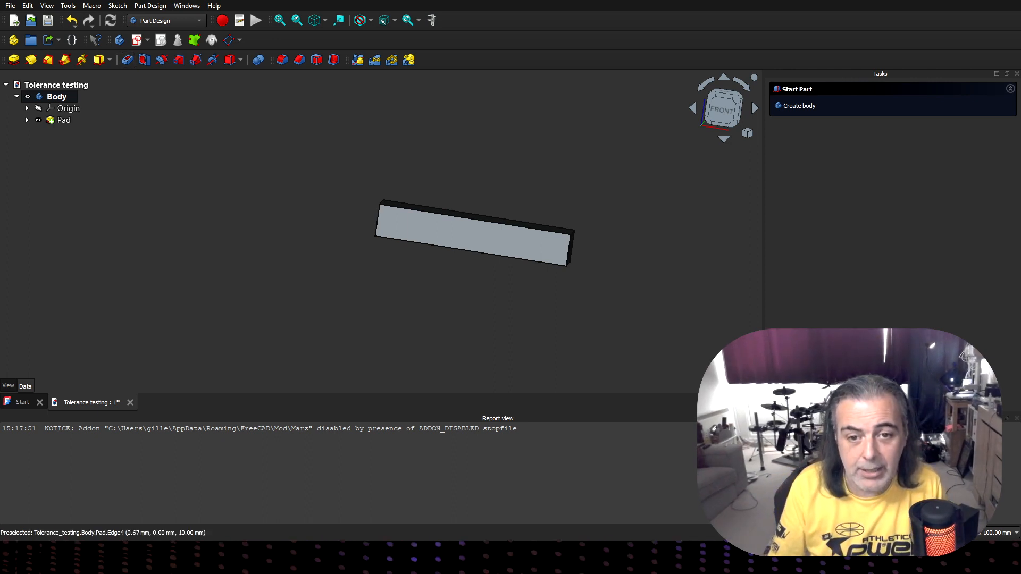
- Start a new sketch on the long front face of the padded bar
{"action": "left_click", "coordinate": [442, 236]}
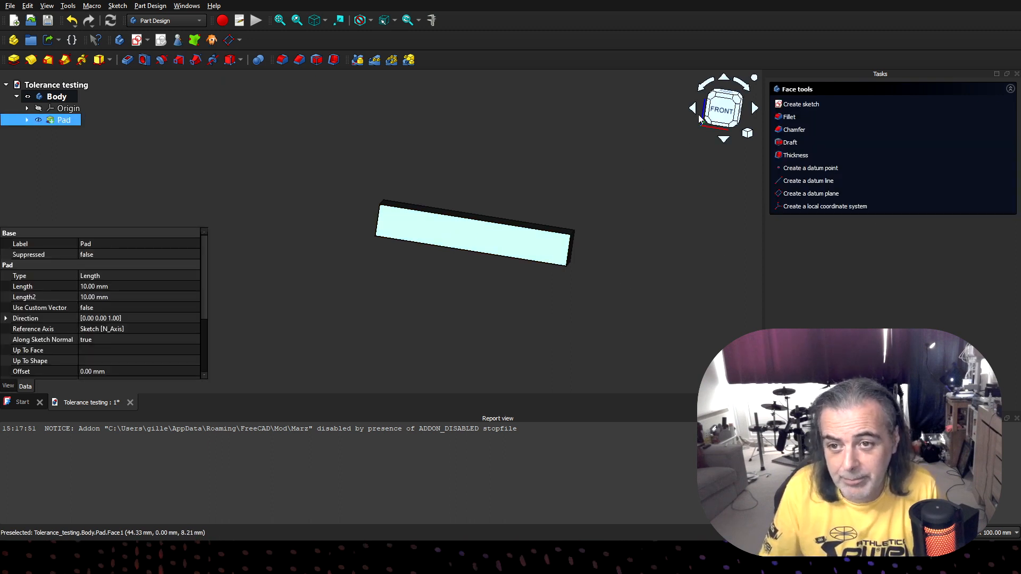
{"action": "left_click", "coordinate": [722, 113]}
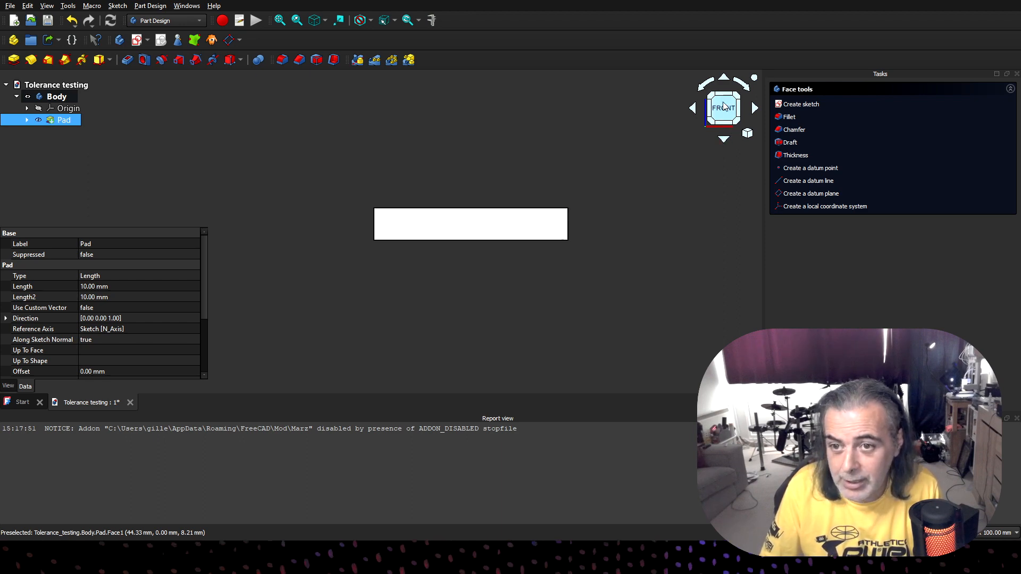
{"action": "left_click", "coordinate": [723, 127]}
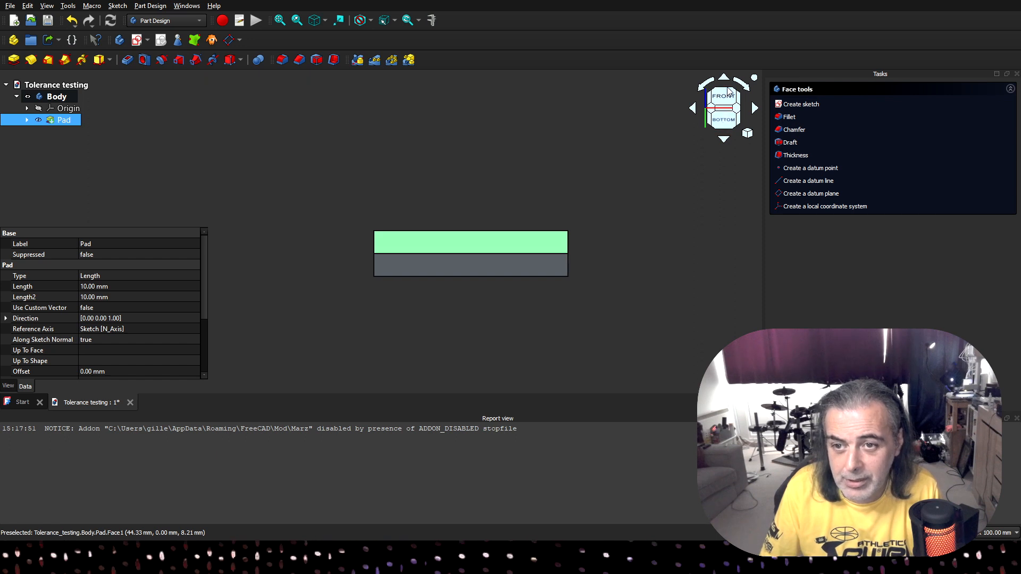
{"action": "left_click", "coordinate": [724, 123]}
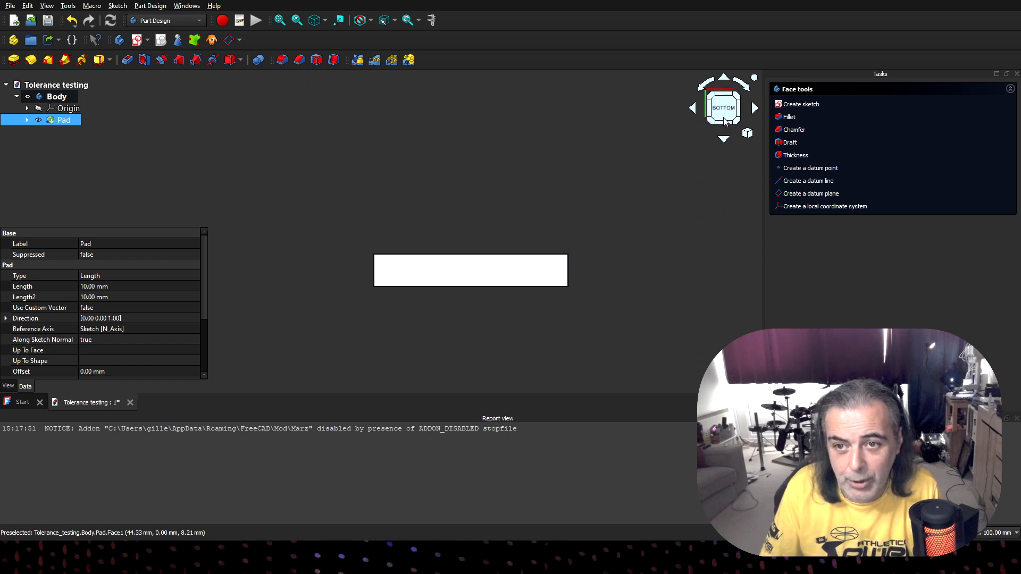
{"action": "left_click", "coordinate": [725, 80]}
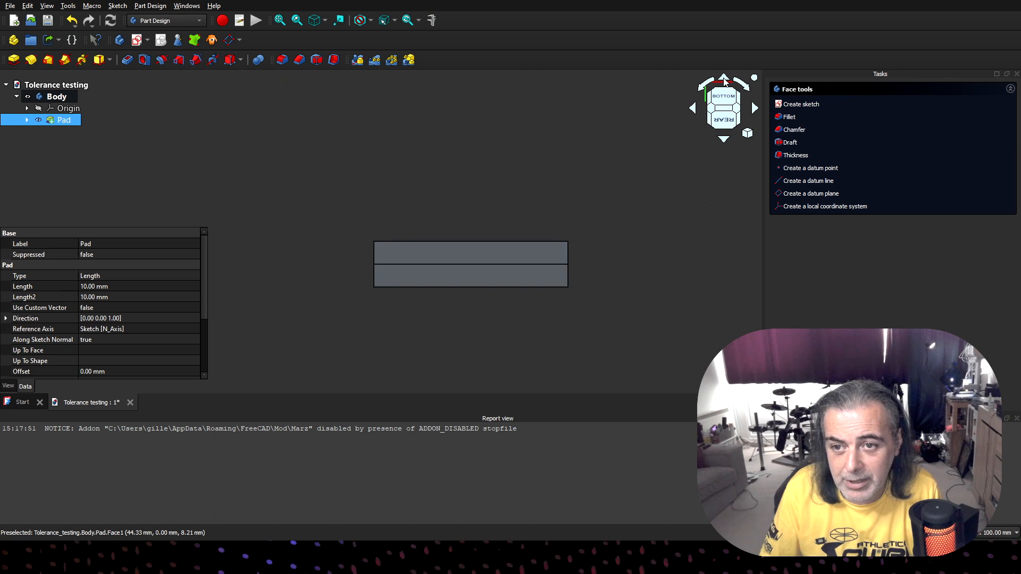
{"action": "left_click", "coordinate": [725, 80]}
{"action": "left_click", "coordinate": [725, 81]}
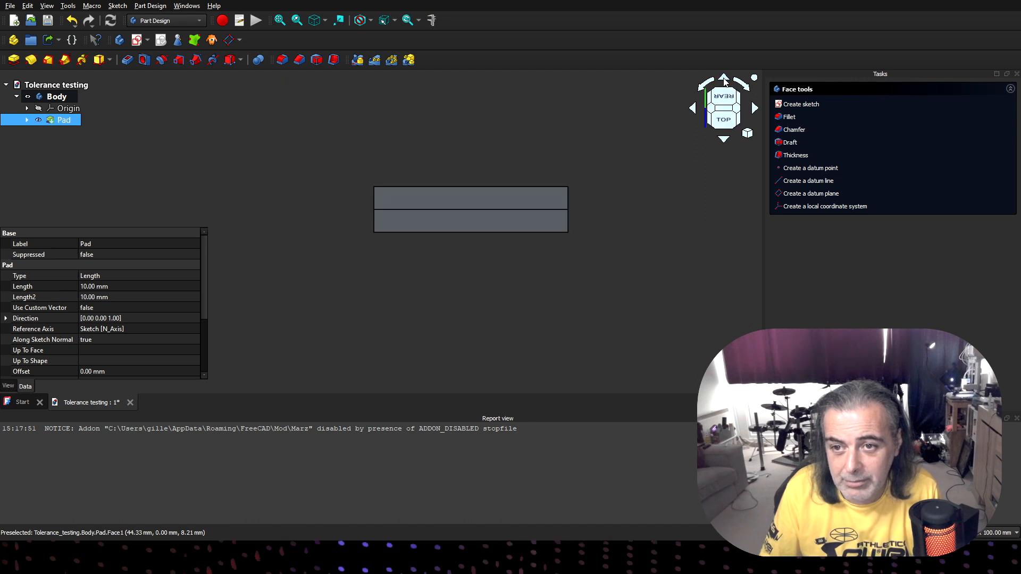
{"action": "left_click", "coordinate": [725, 80]}
{"action": "left_click", "coordinate": [725, 80]}
{"action": "left_click", "coordinate": [725, 81]}
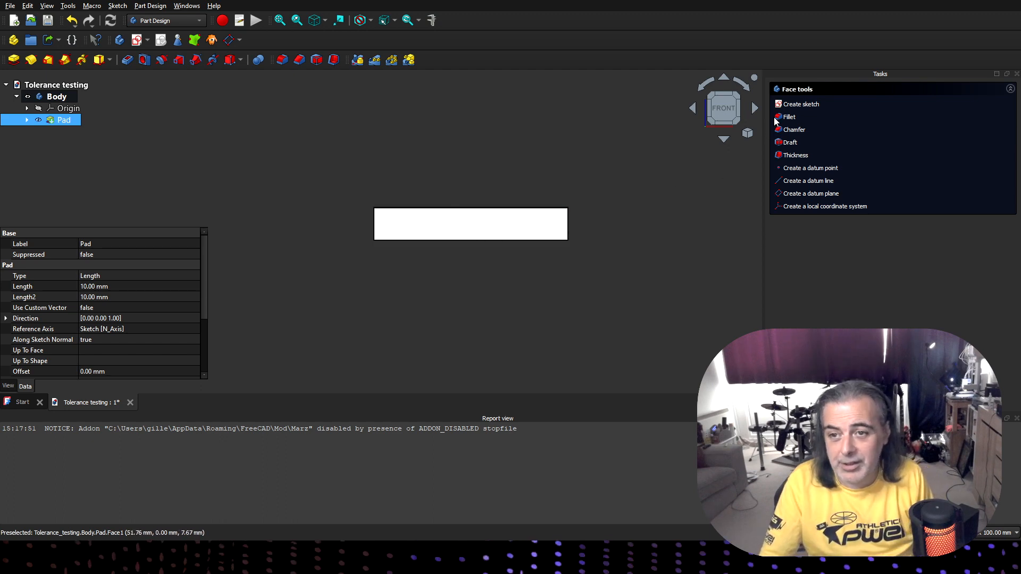
{"action": "left_click", "coordinate": [794, 106]}
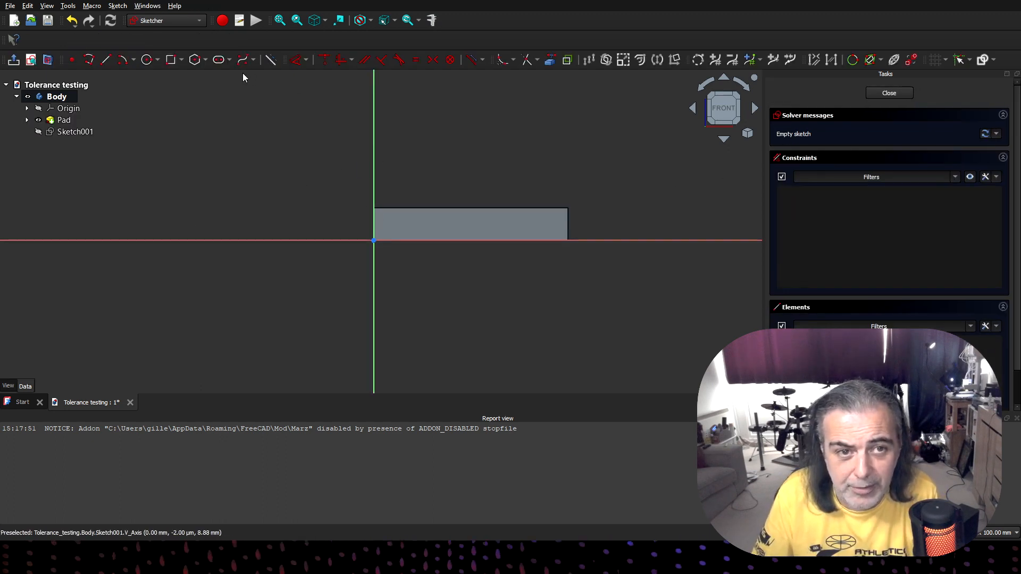
- Draw a 6.2 mm diameter circle on the bar face, centred about 8.3 mm across and 4.9 mm up from the origin
{"action": "left_click", "coordinate": [148, 60]}
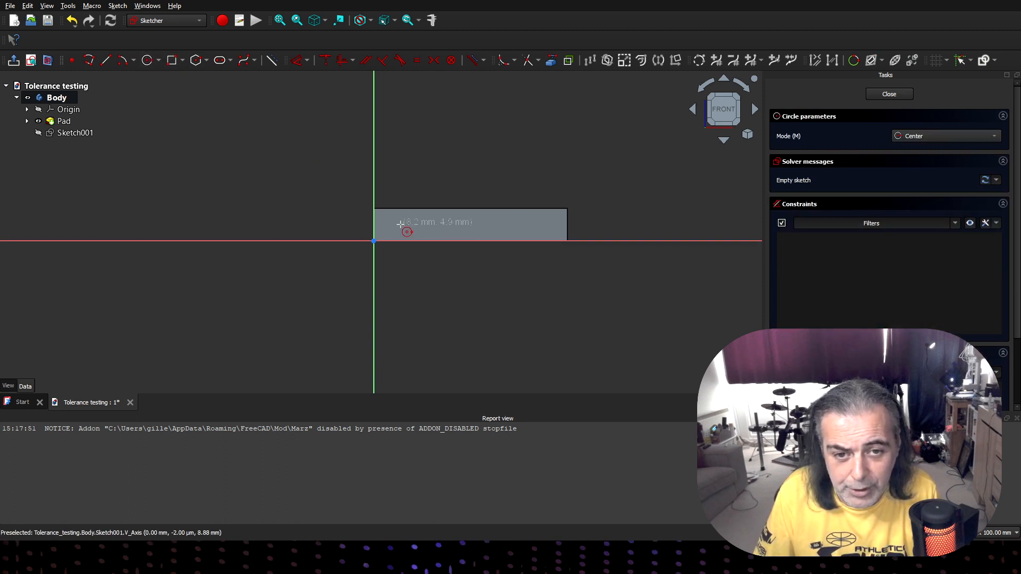
{"action": "key", "text": "Tab"}
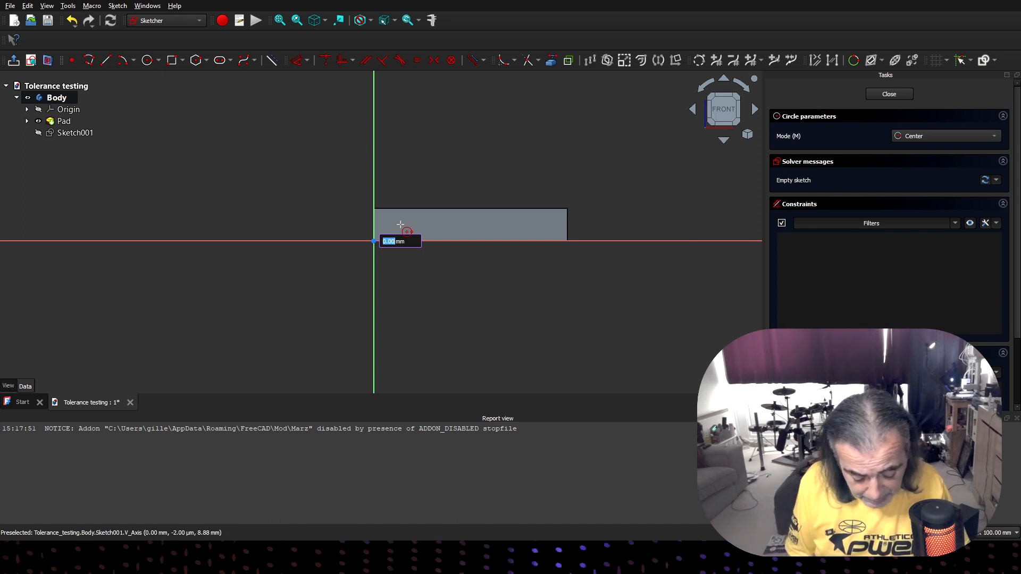
{"action": "type", "text": "6.2"}
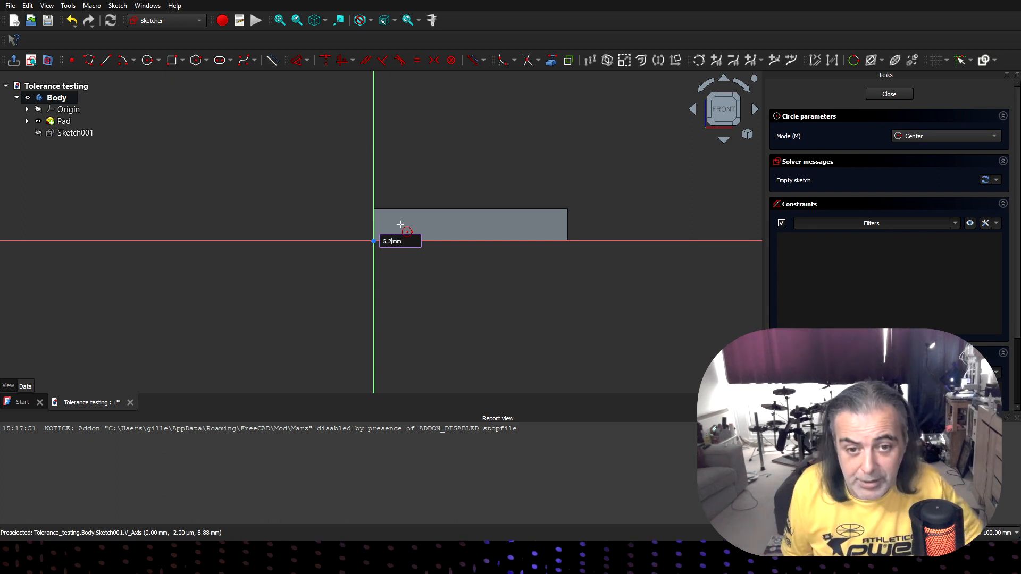
{"action": "key", "text": "Return"}
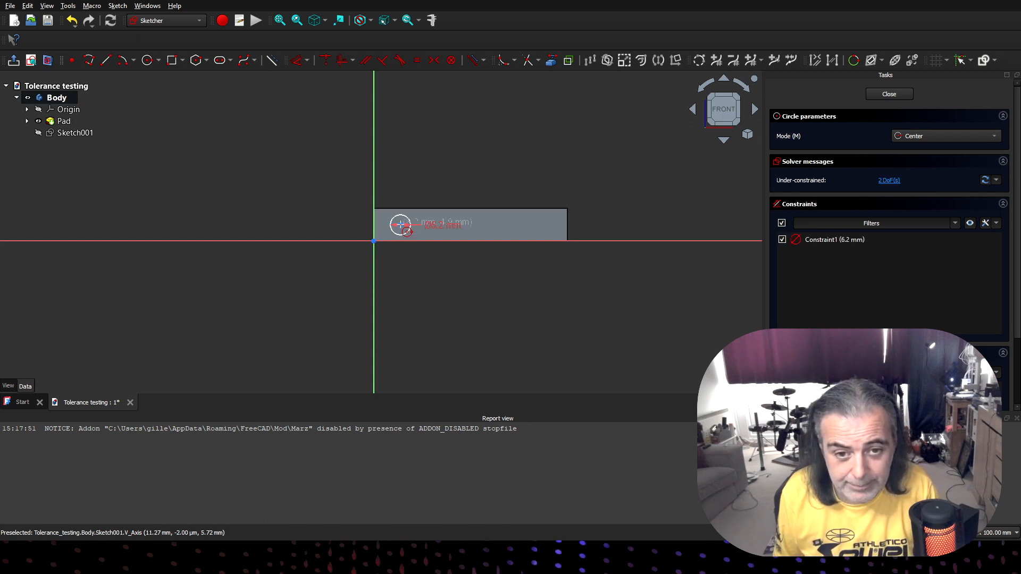
- Add a second circle of 6.2 mm diameter beside the first one at roughly the same height, and end the Circle tool
{"action": "left_click", "coordinate": [441, 223]}
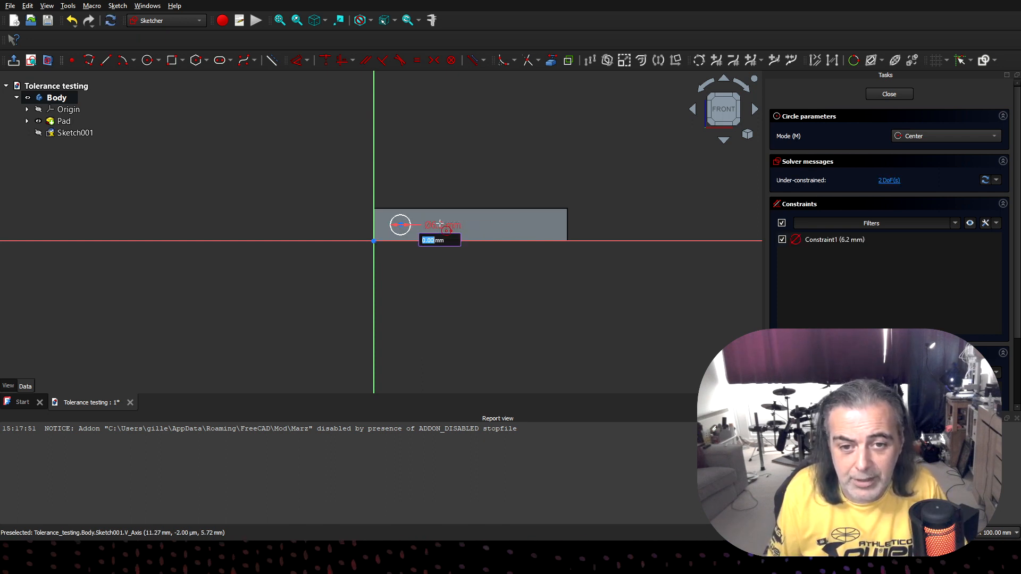
{"action": "type", "text": "6"}
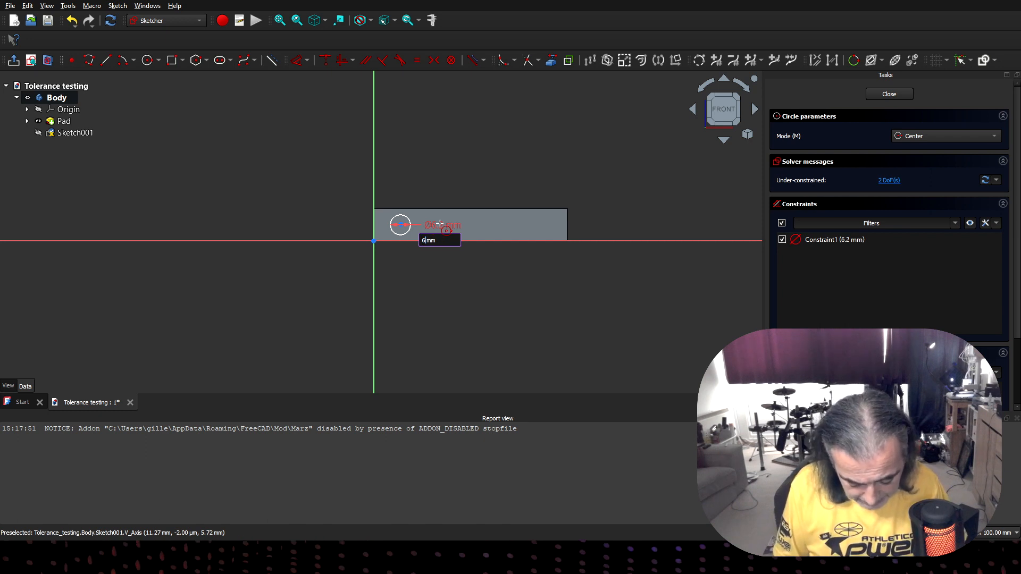
{"action": "type", "text": ".2"}
{"action": "key", "text": "Return"}
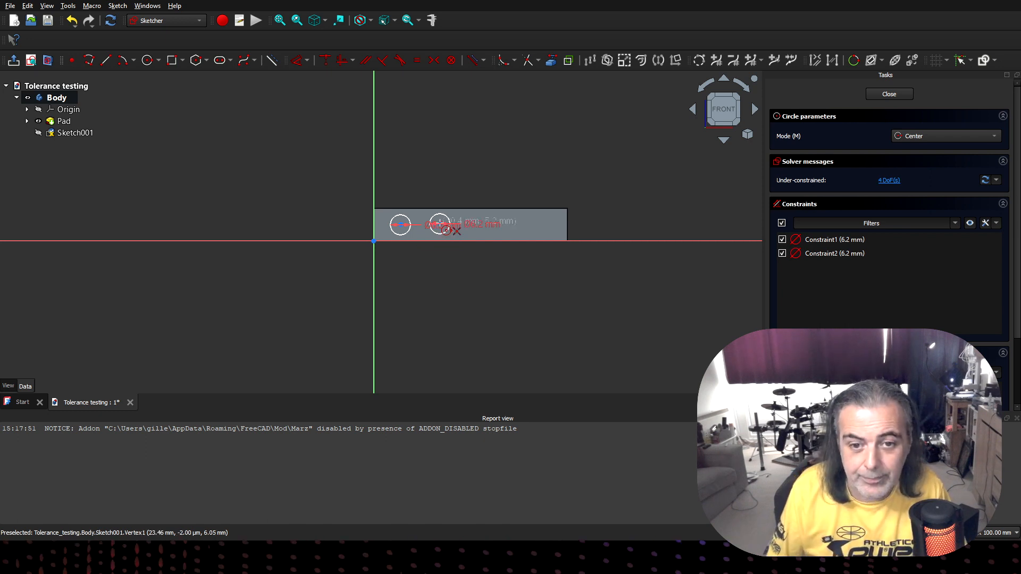
{"action": "right_click", "coordinate": [419, 269]}
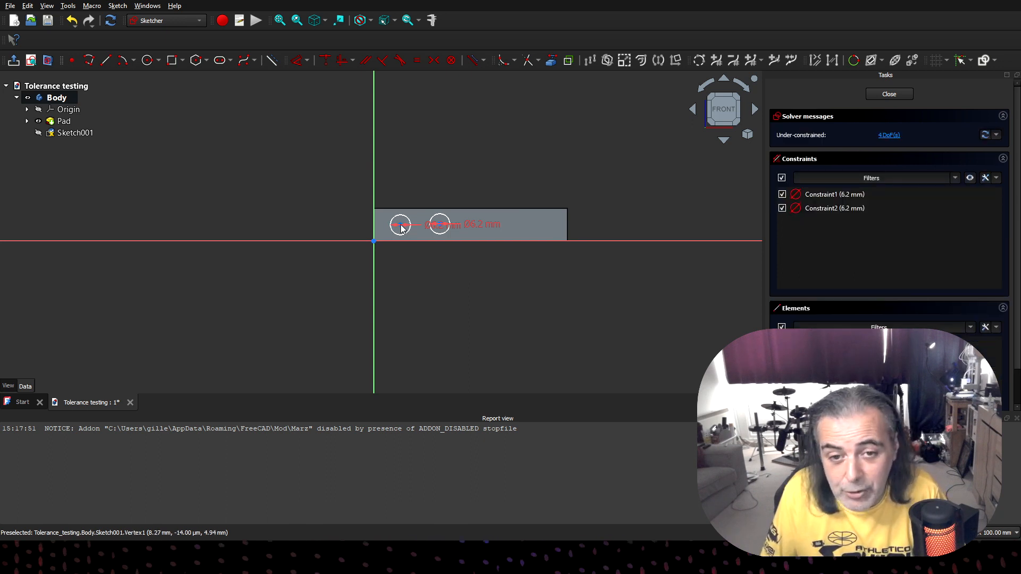
- Reposition the two circles freehand so they sit farther apart, with the first near mid-height of the bar face
{"action": "left_click_drag", "start_coordinate": [402, 229], "coordinate": [451, 227]}
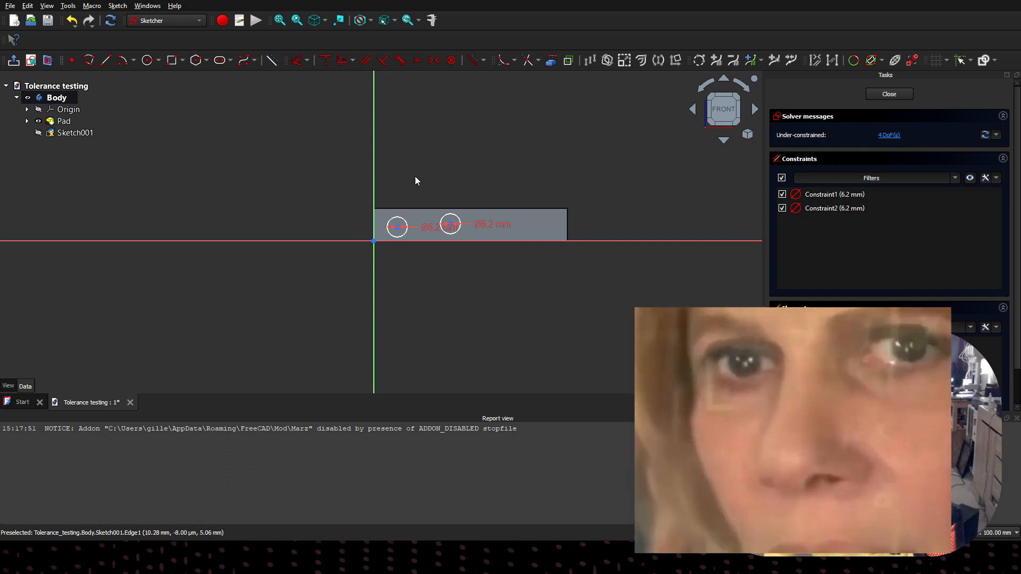
{"action": "mouse_move", "coordinate": [398, 231]}
{"action": "left_mouse_down"}
{"action": "mouse_move", "coordinate": [406, 187]}
{"action": "mouse_move", "coordinate": [400, 225]}
{"action": "left_mouse_up"}
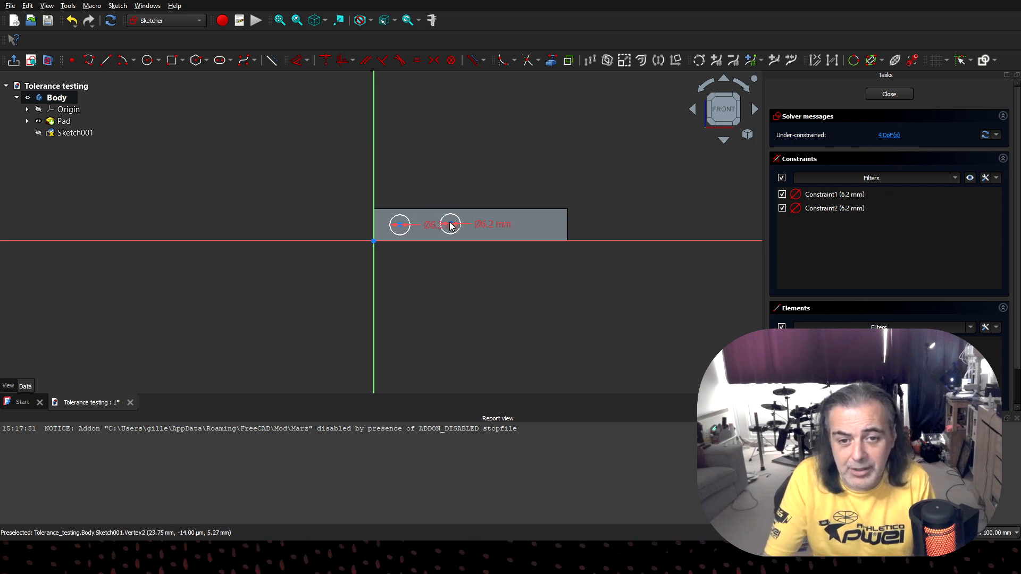
- Constrain the centres of the two circles to be horizontally aligned with each other
{"action": "left_click", "coordinate": [447, 228]}
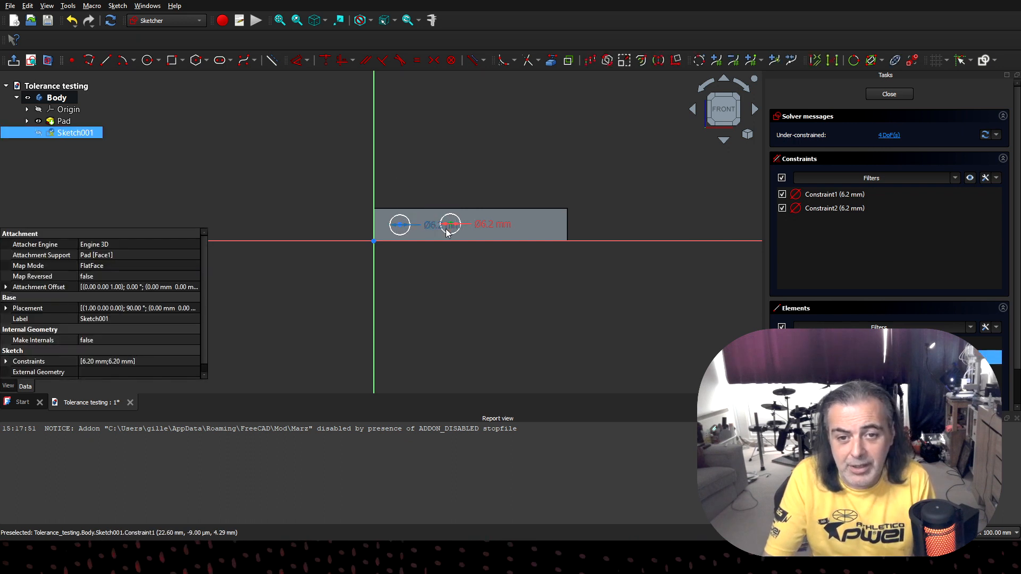
{"action": "left_click", "coordinate": [401, 227]}
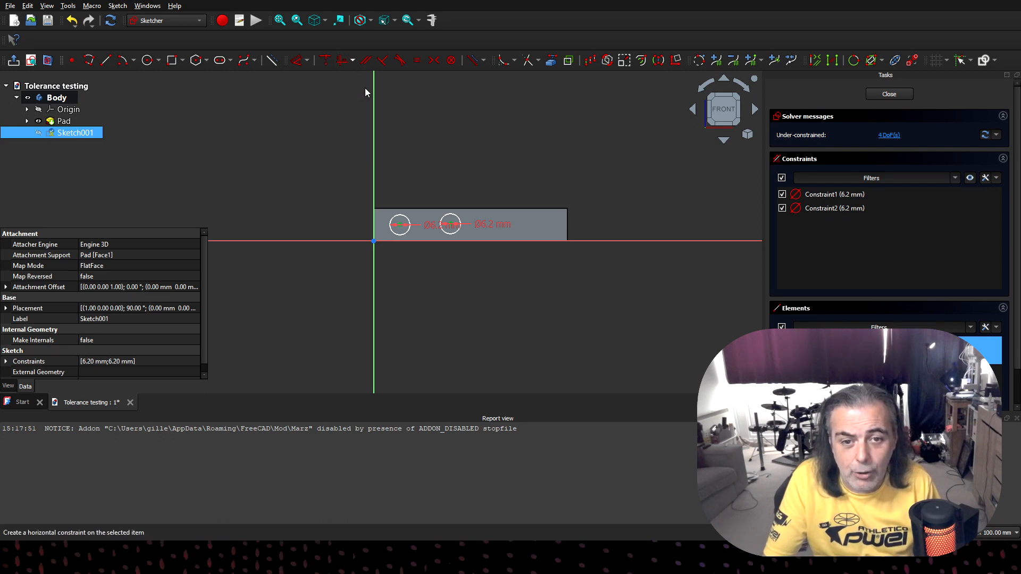
{"action": "key", "text": "h"}
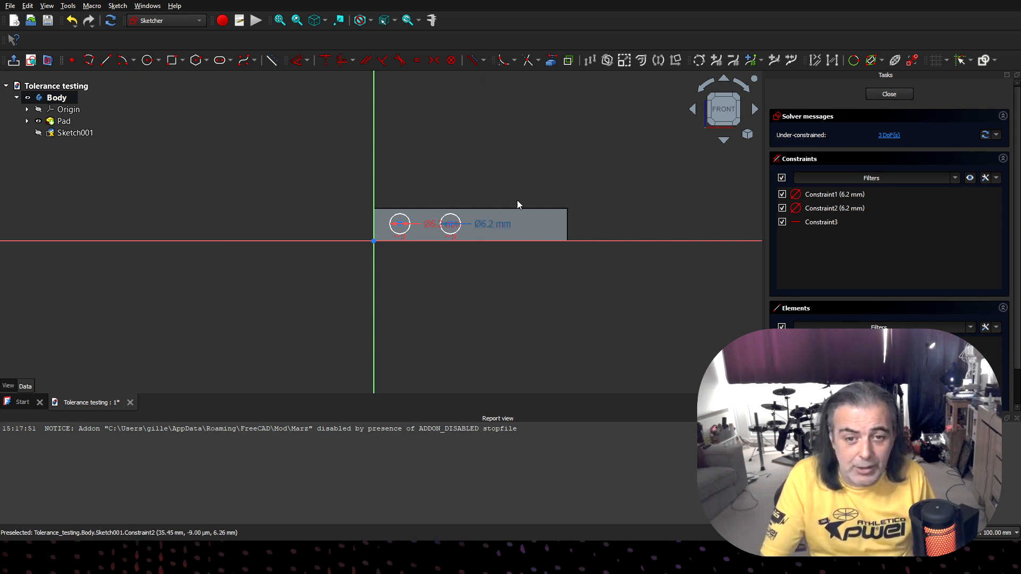
- Reference the bar's long upper edge as external geometry and dimension the second circle's centre 5 mm below it
{"action": "left_click", "coordinate": [552, 63]}
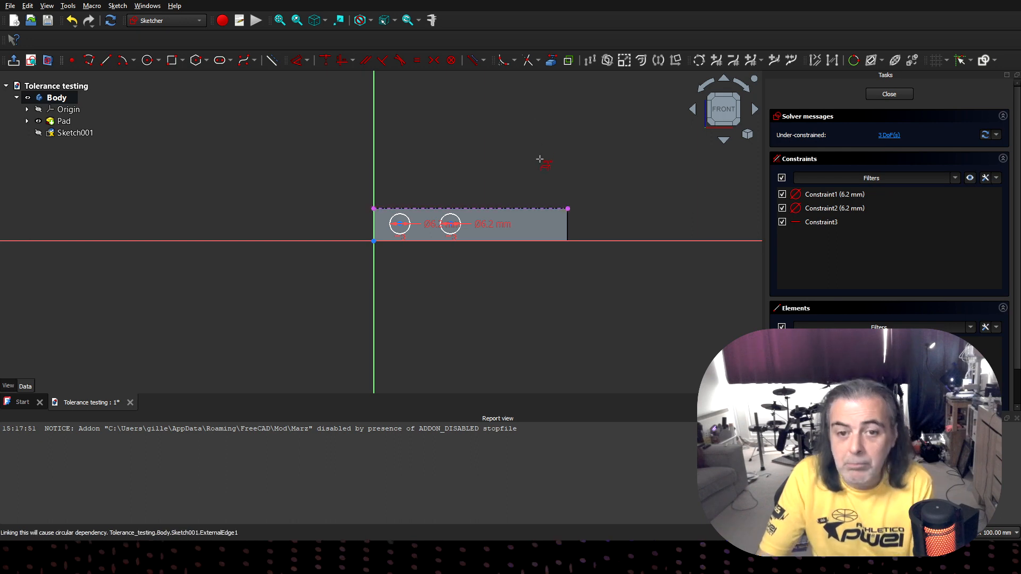
{"action": "right_click", "coordinate": [623, 165]}
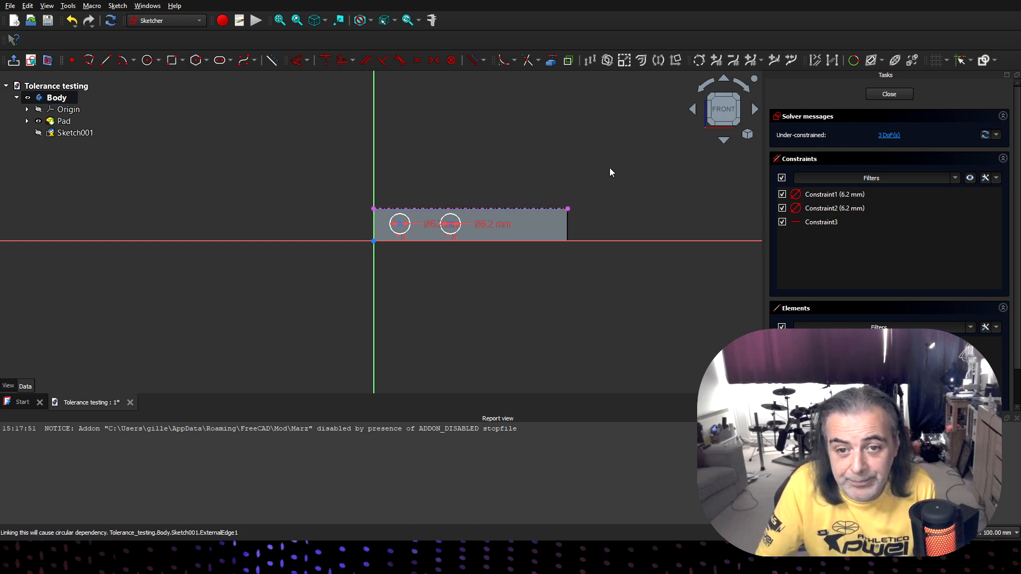
{"action": "left_click", "coordinate": [451, 210]}
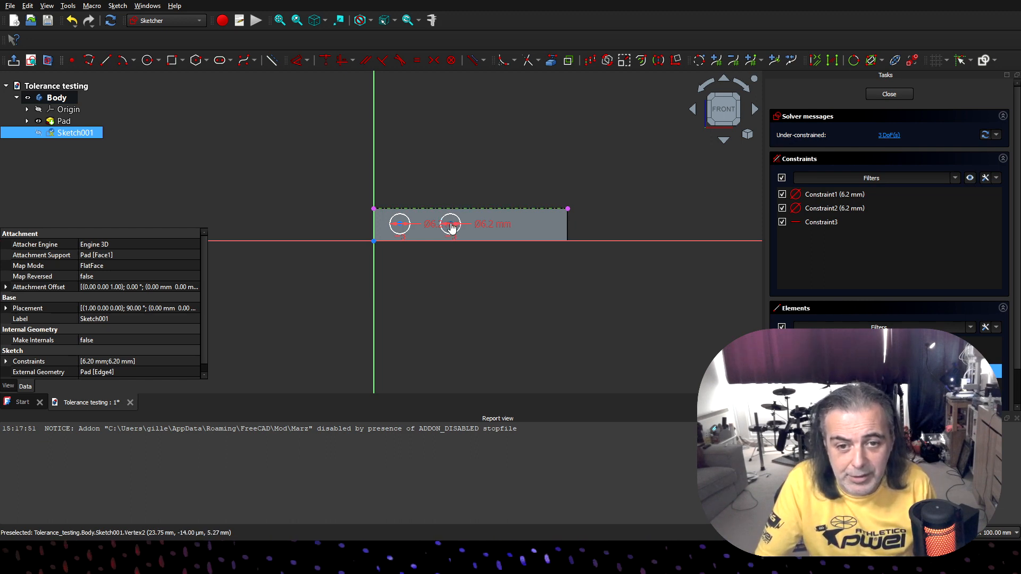
{"action": "key", "text": "d"}
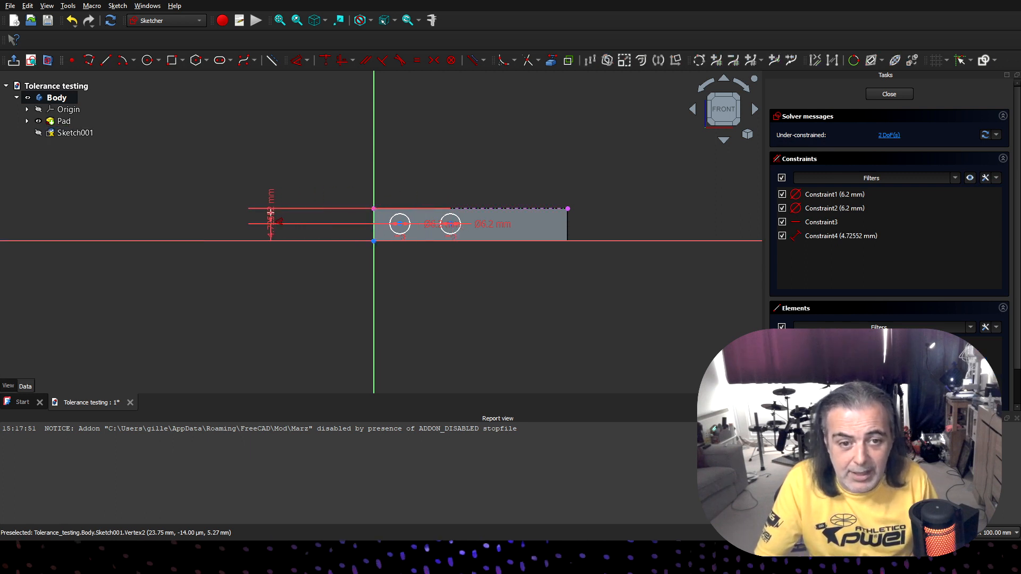
{"action": "left_click", "coordinate": [271, 215]}
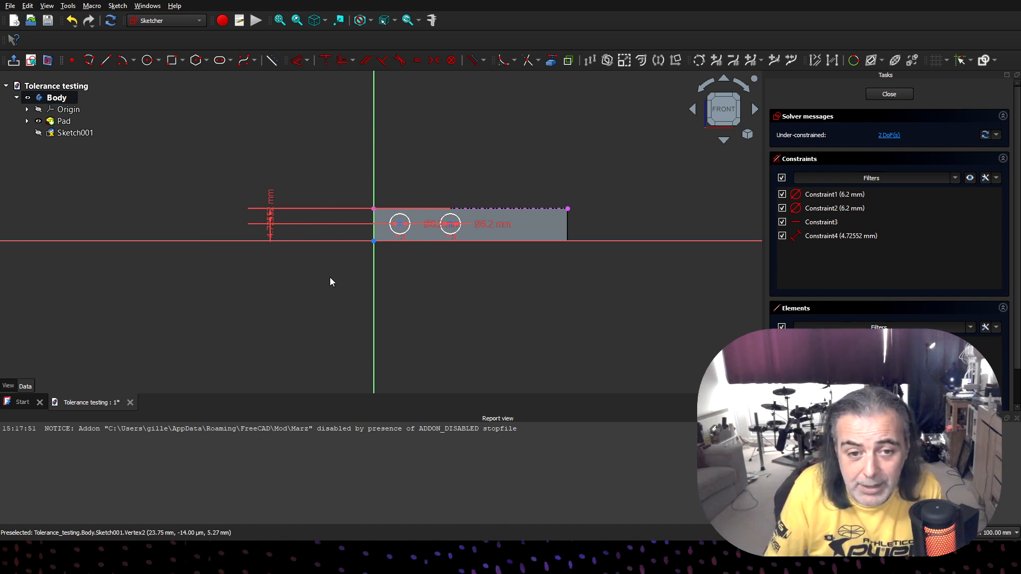
{"action": "key", "text": "Return"}
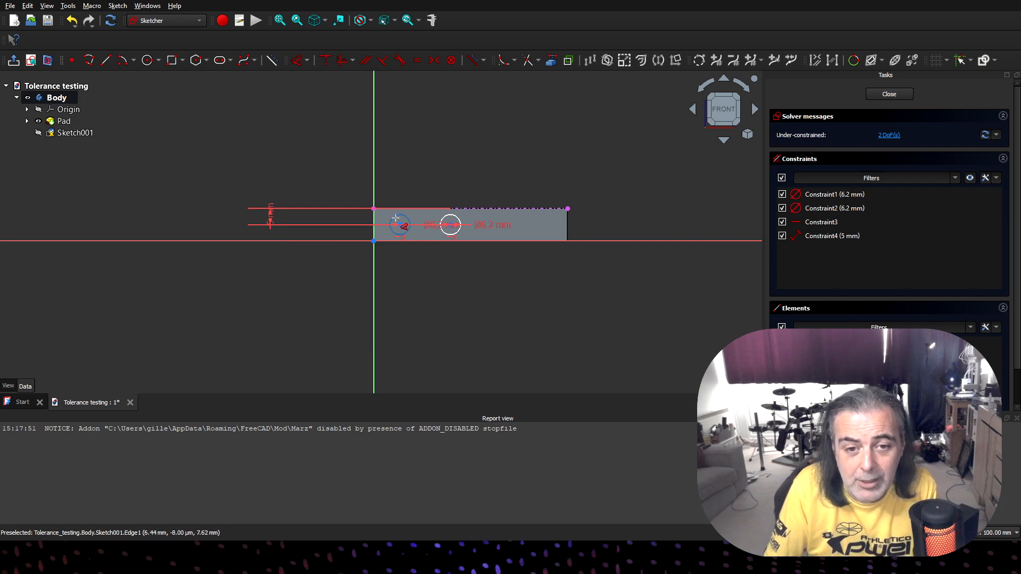
{"action": "right_click", "coordinate": [559, 289]}
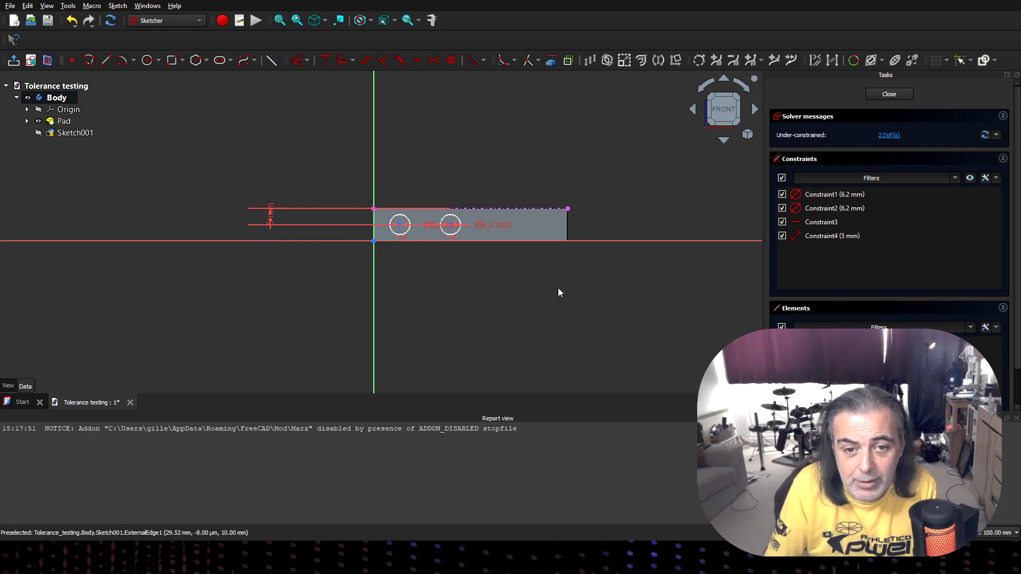
- Reference the bar's short edge at the origin as external geometry and dimension the first circle's centre 5 mm from it
{"action": "left_click", "coordinate": [376, 224]}
{"action": "left_click", "coordinate": [552, 63]}
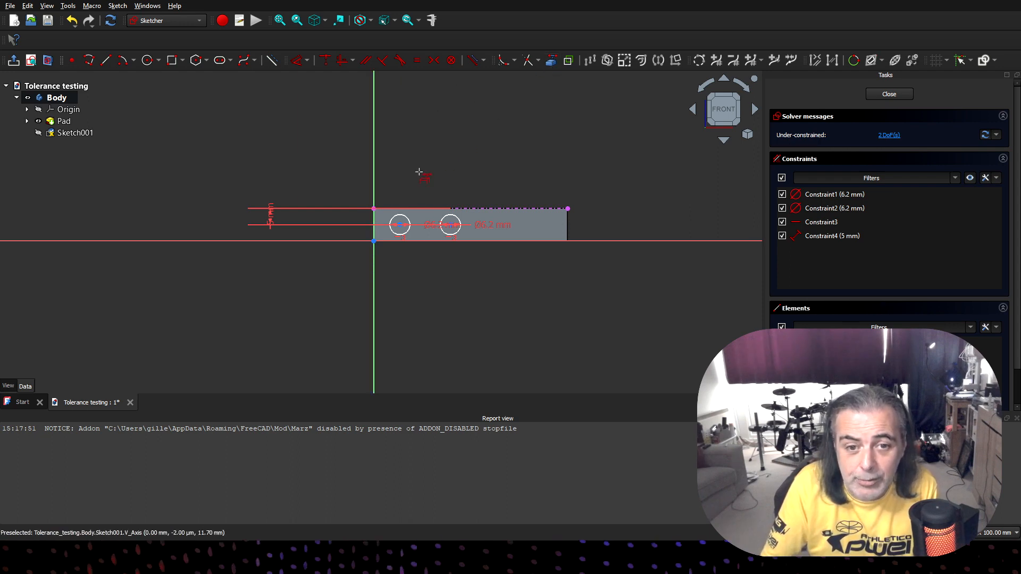
{"action": "scroll", "coordinate": [373, 212], "scroll_direction": "up", "scroll_amount": 5}
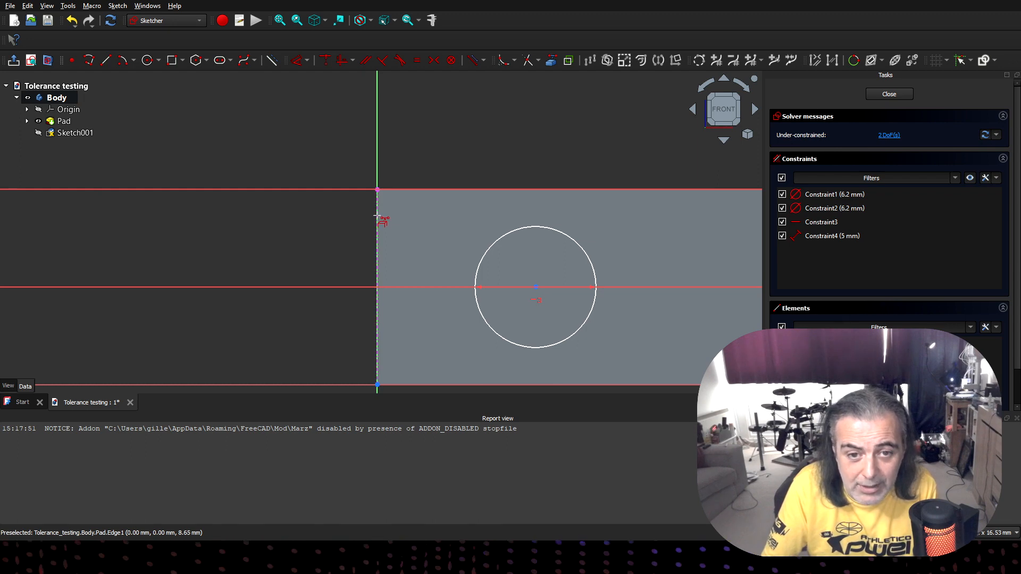
{"action": "scroll", "coordinate": [451, 149], "scroll_direction": "down", "scroll_amount": 4}
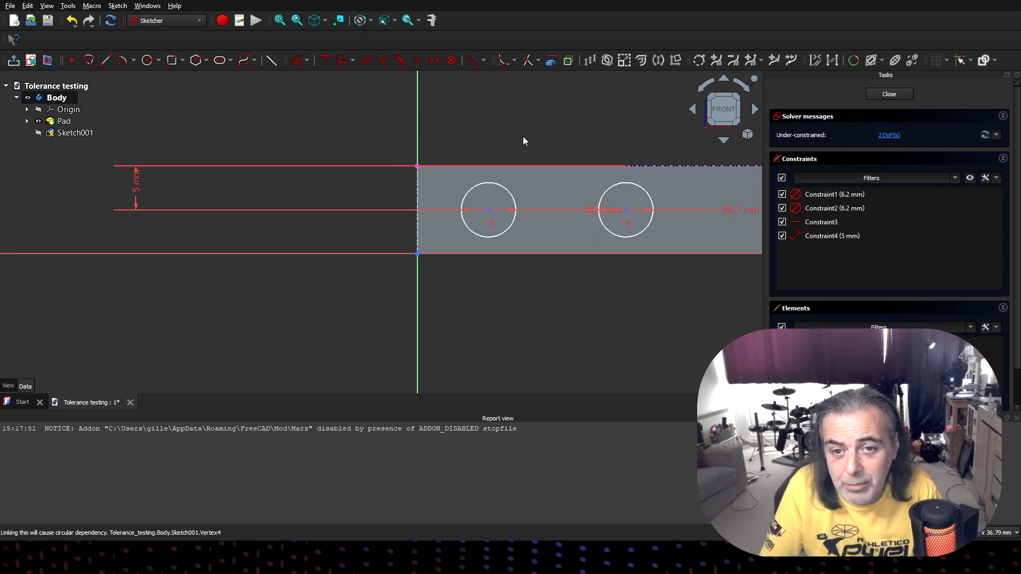
{"action": "left_click", "coordinate": [419, 202]}
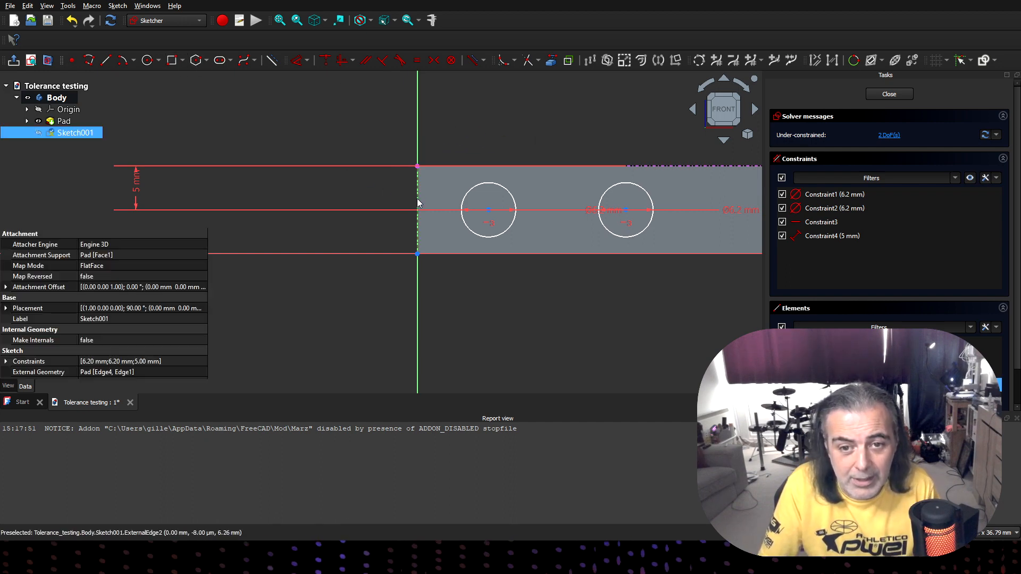
{"action": "left_click", "coordinate": [488, 211]}
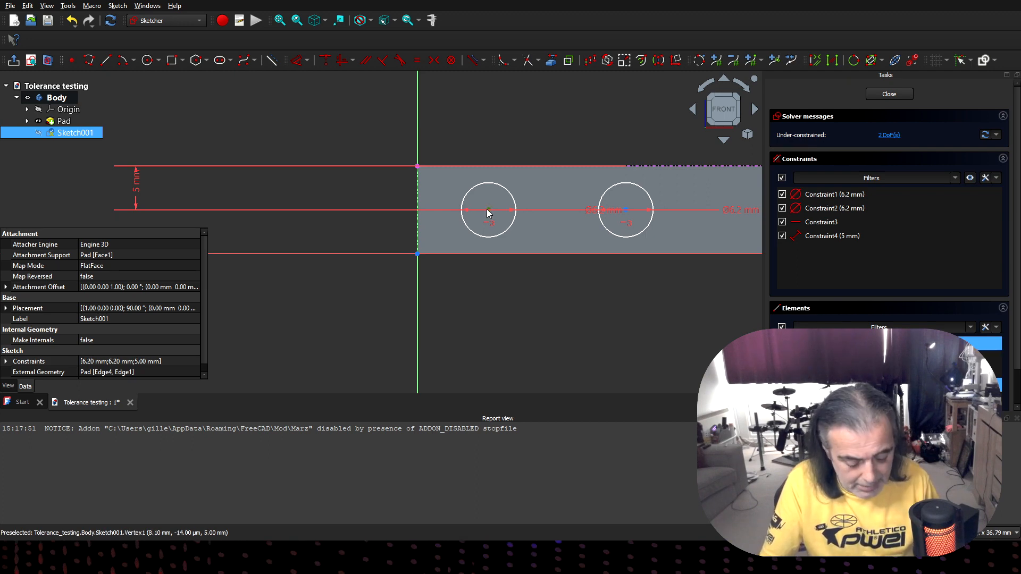
{"action": "key", "text": "d"}
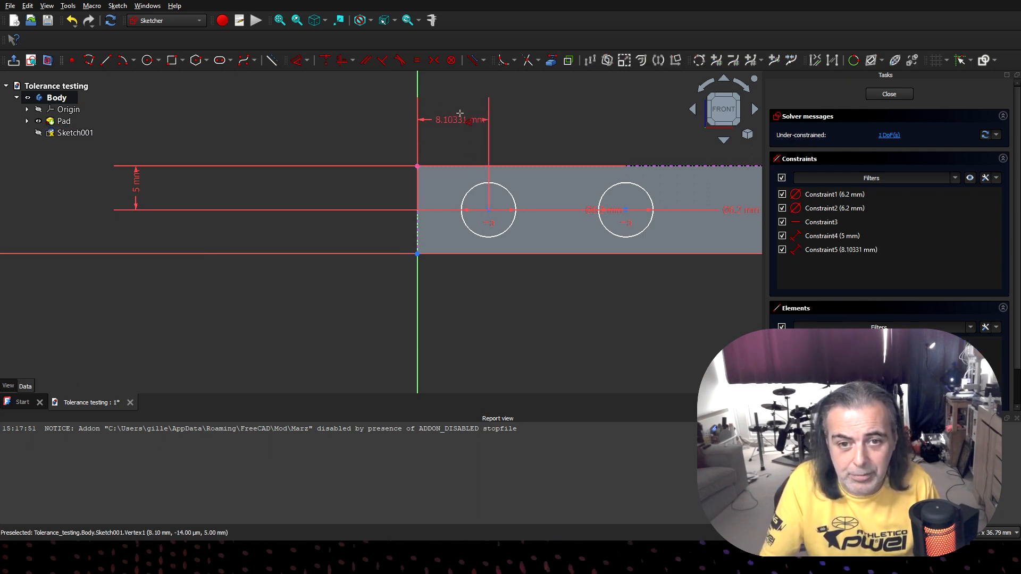
{"action": "left_click", "coordinate": [459, 97]}
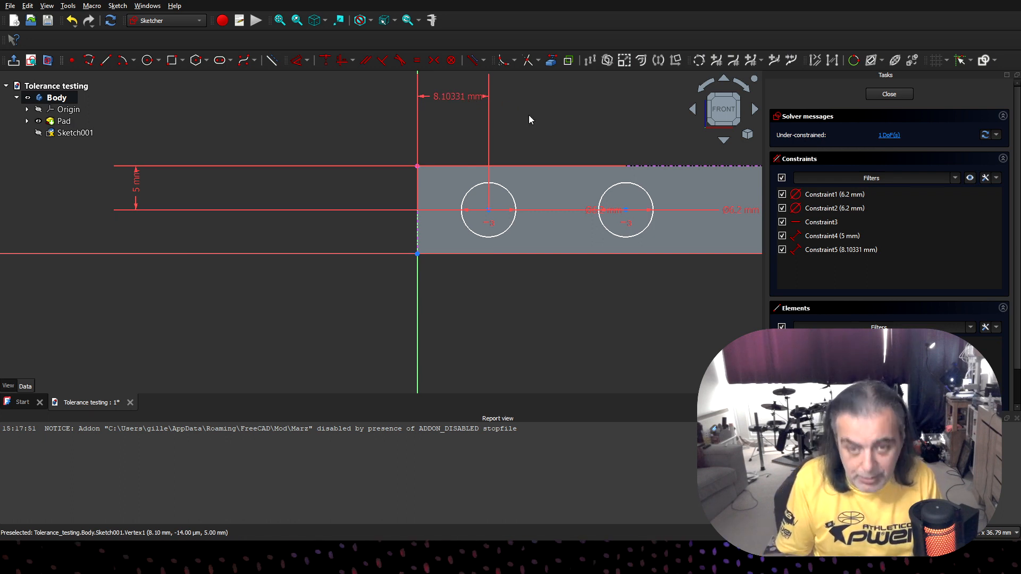
{"action": "type", "text": "5"}
{"action": "key", "text": "Return"}
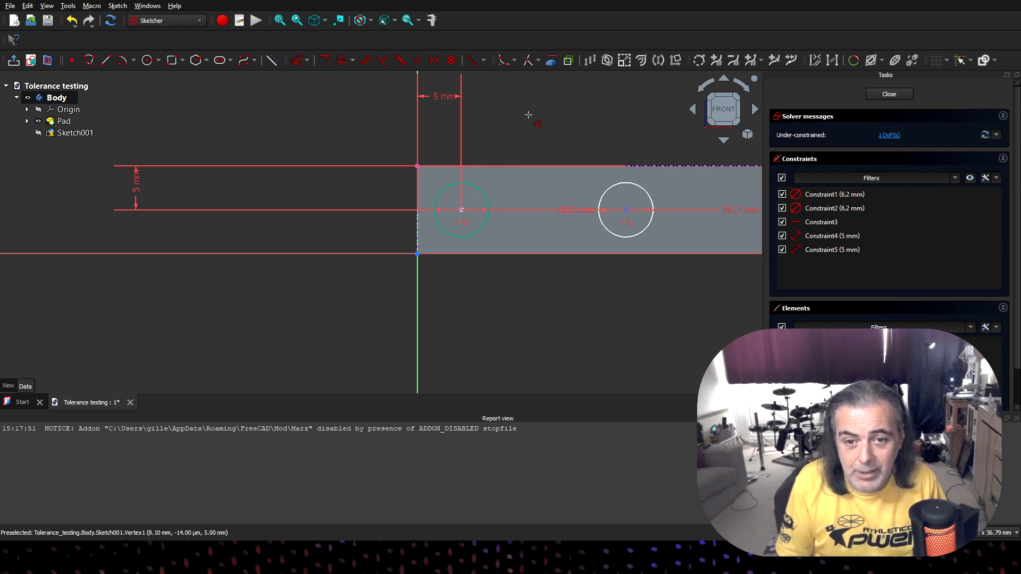
{"action": "left_click", "coordinate": [461, 209]}
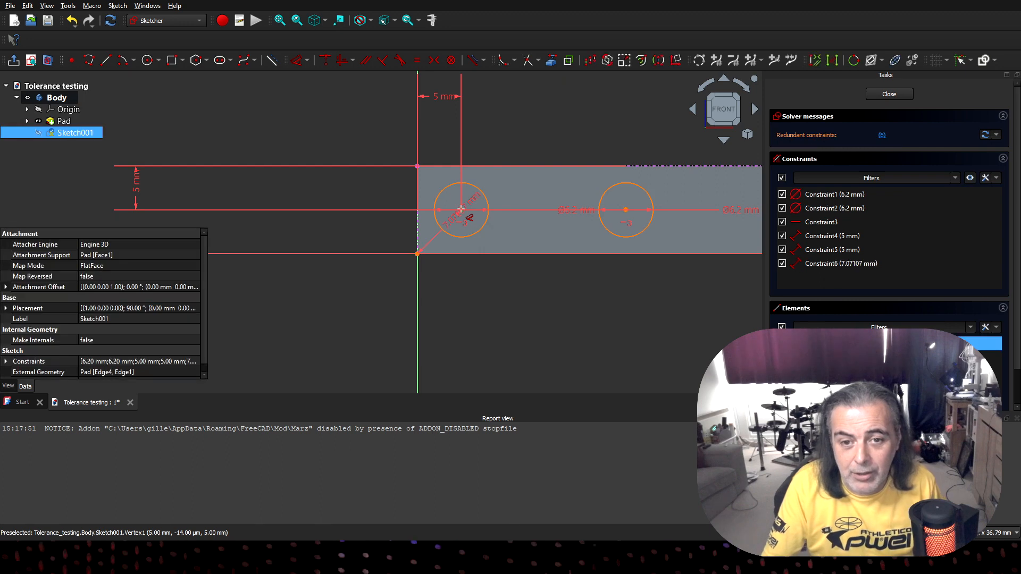
{"action": "left_click", "coordinate": [417, 253]}
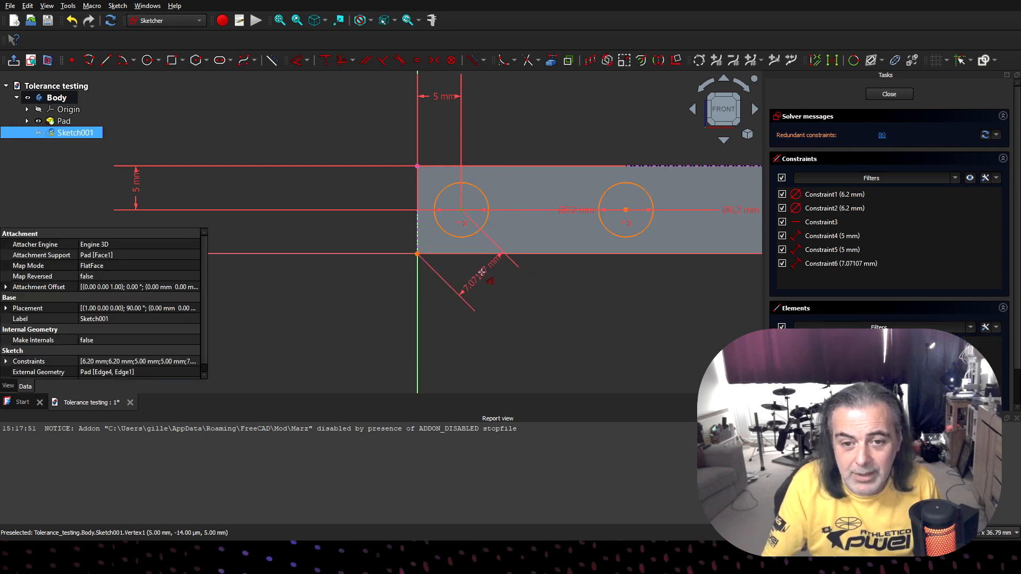
{"action": "key", "text": "ctrl+z"}
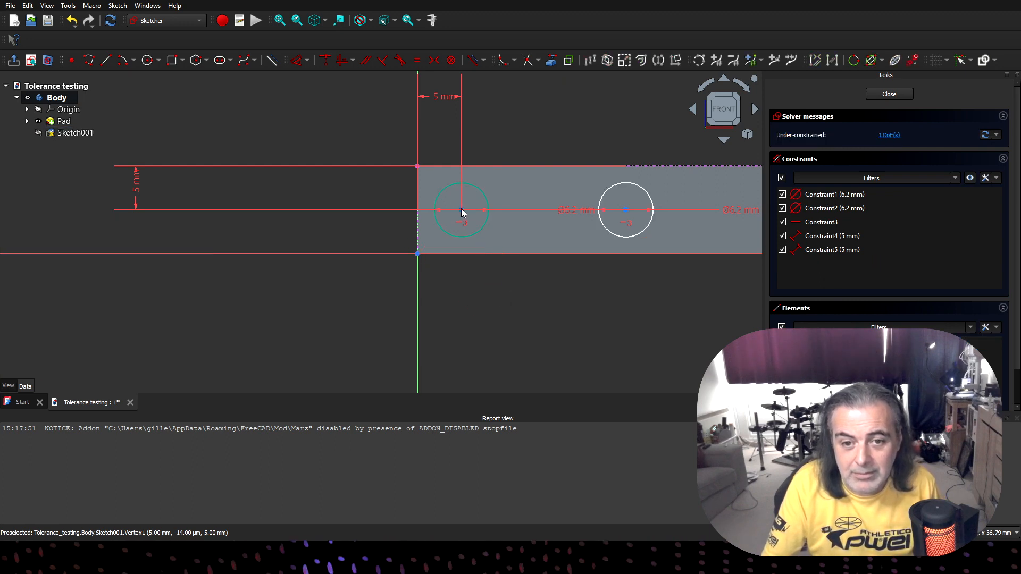
- Dimension the horizontal distance between the two circle centres as 25 mm and end the Dimension tool
{"action": "left_click", "coordinate": [461, 209]}
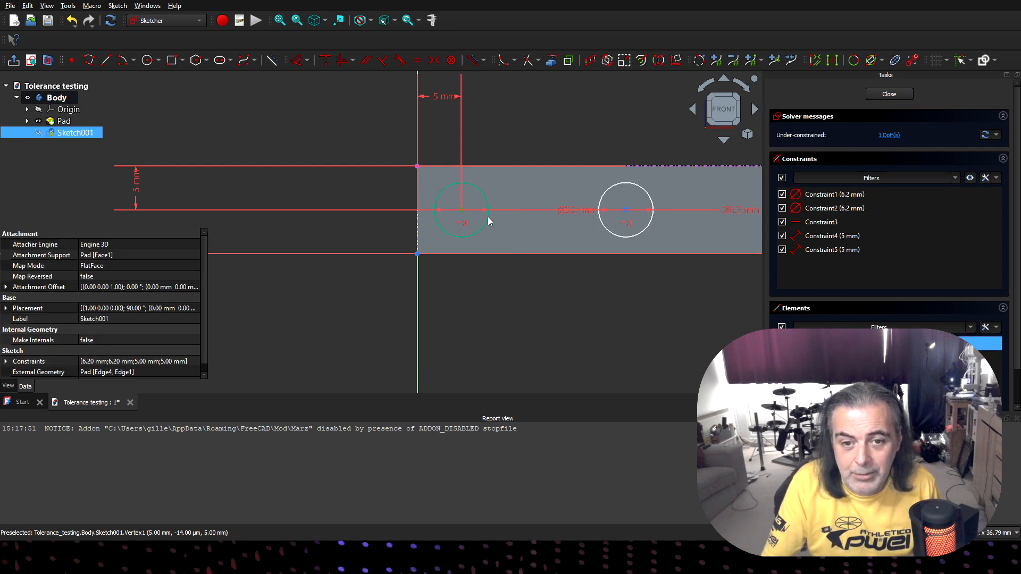
{"action": "left_click", "coordinate": [626, 212]}
{"action": "key", "text": "d"}
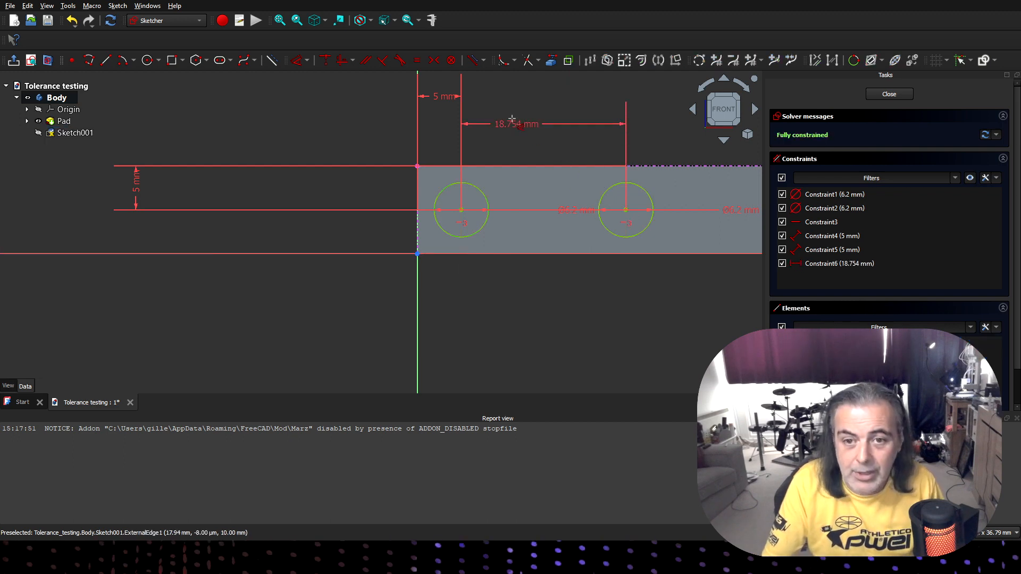
{"action": "left_click", "coordinate": [519, 106]}
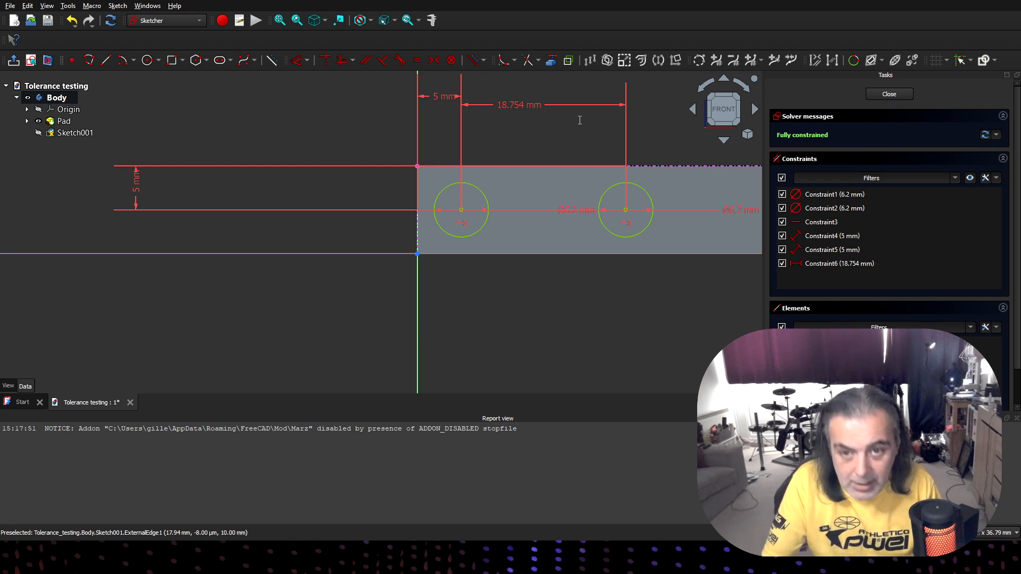
{"action": "left_click", "coordinate": [575, 166]}
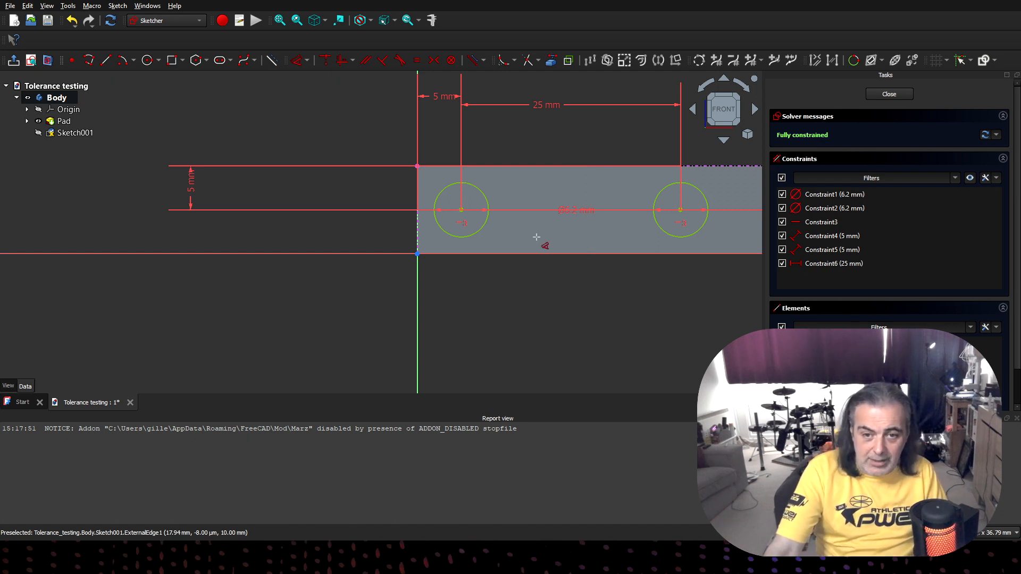
{"action": "right_click", "coordinate": [581, 299]}
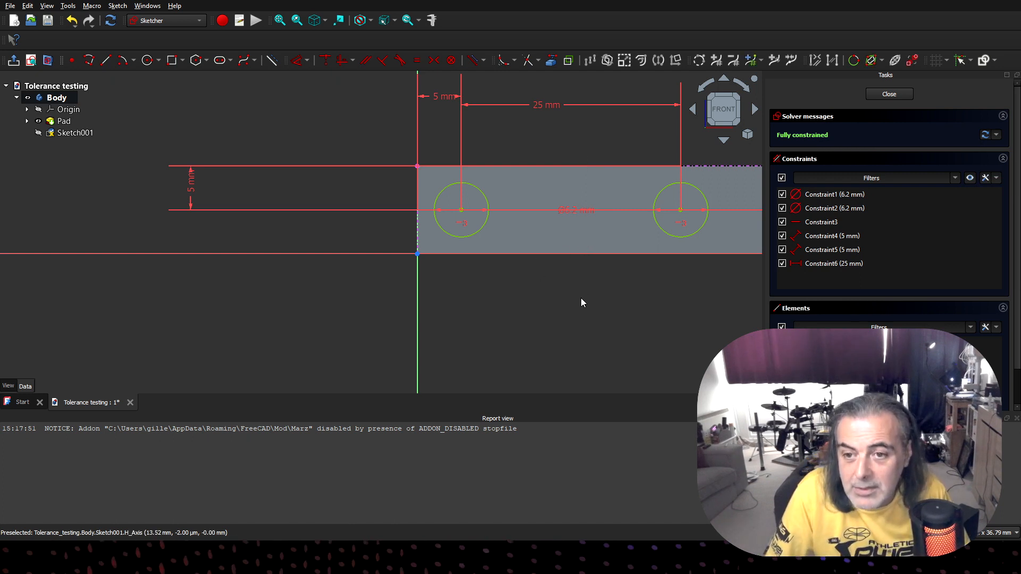
- Check the two circles on the bar face from the front and close the sketch
{"action": "scroll", "coordinate": [575, 292], "scroll_direction": "down", "scroll_amount": 5}
{"action": "scroll", "coordinate": [575, 292], "scroll_direction": "up", "scroll_amount": 4}
{"action": "scroll", "coordinate": [575, 288], "scroll_direction": "down", "scroll_amount": 4}
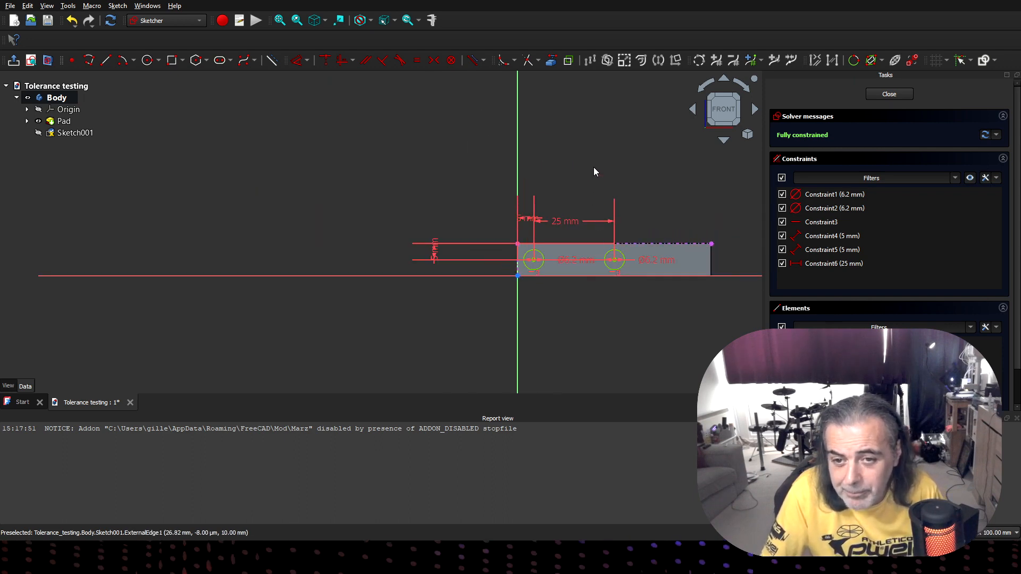
{"action": "mouse_move", "coordinate": [586, 162]}
{"action": "middle_mouse_down"}
{"action": "mouse_move", "coordinate": [605, 172]}
{"action": "mouse_move", "coordinate": [640, 164]}
{"action": "mouse_move", "coordinate": [601, 154]}
{"action": "middle_mouse_up"}
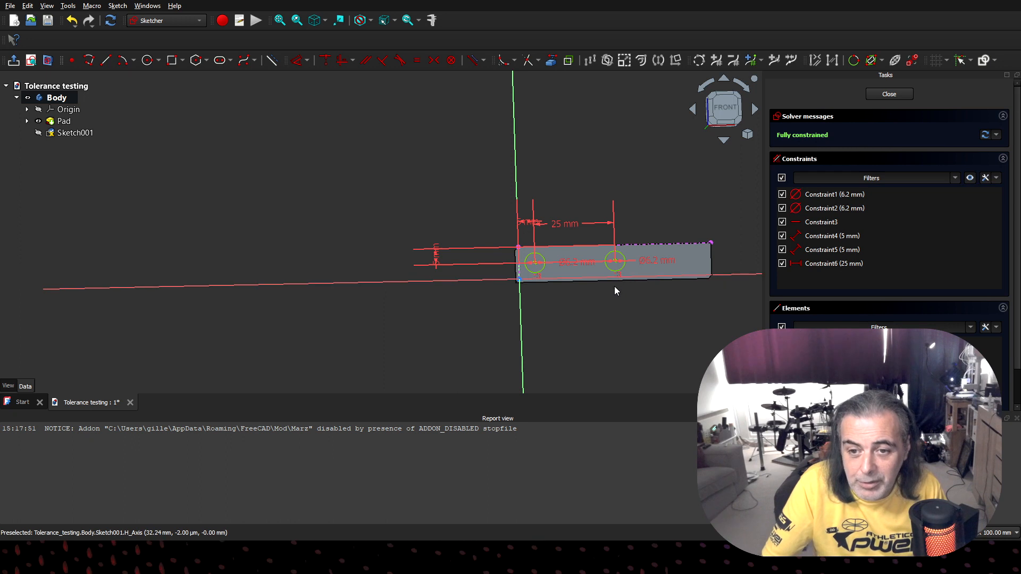
{"action": "left_click", "coordinate": [725, 108]}
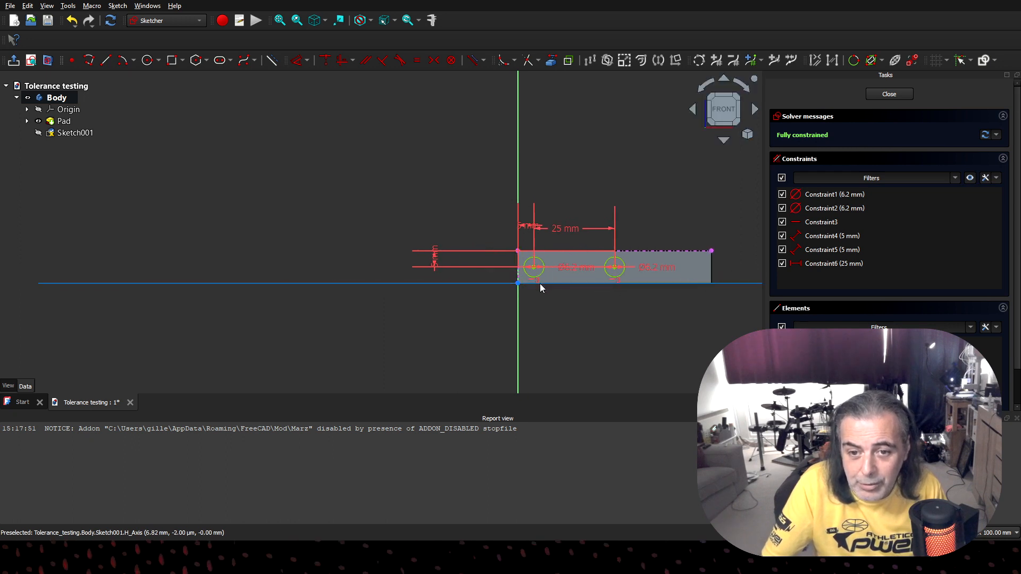
{"action": "left_click", "coordinate": [896, 94]}
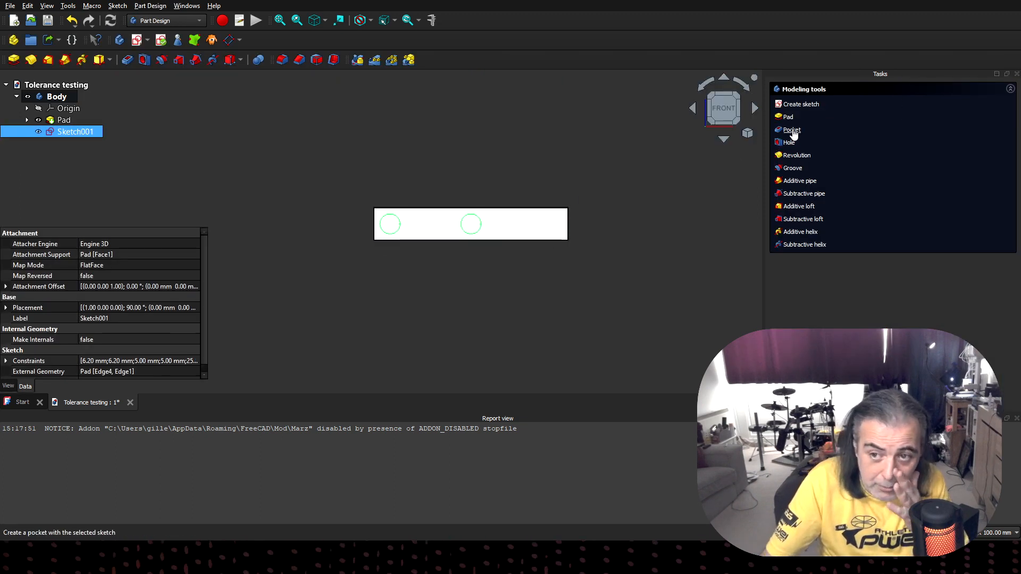
- Pocket the two-circle sketch into the bar to a depth of 6.3 mm
{"action": "left_click", "coordinate": [792, 130]}
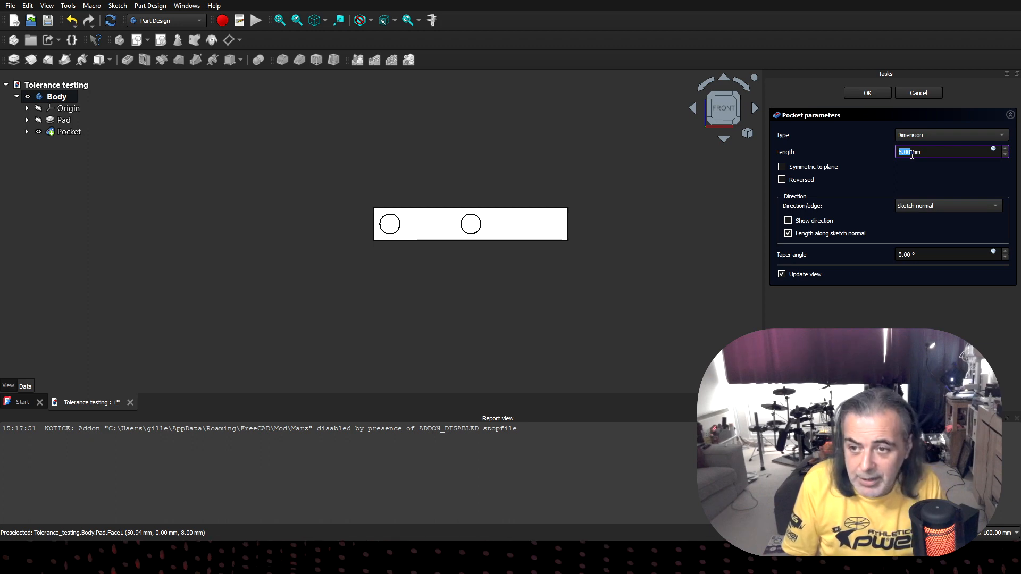
{"action": "type", "text": "6."}
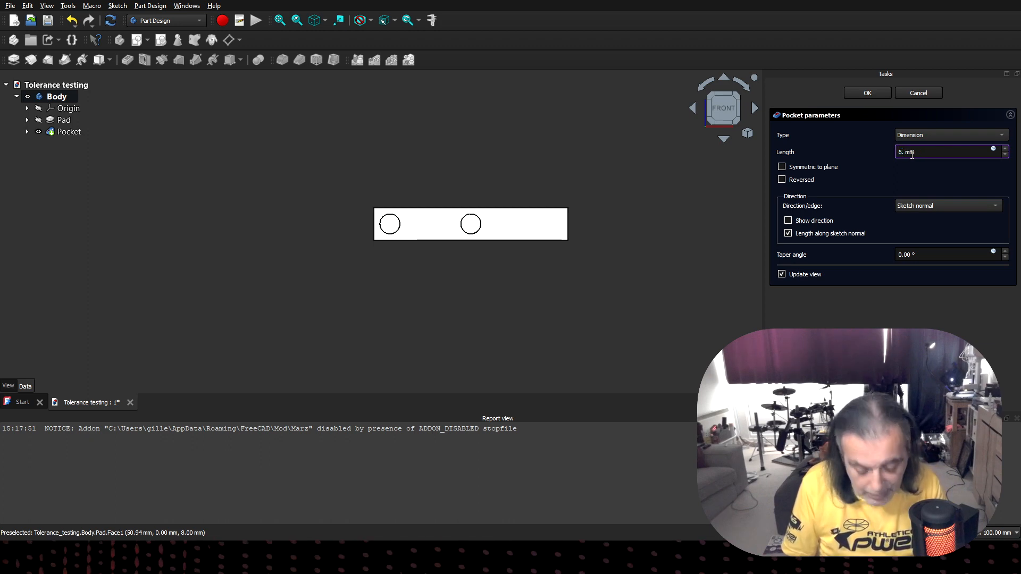
{"action": "type", "text": "3"}
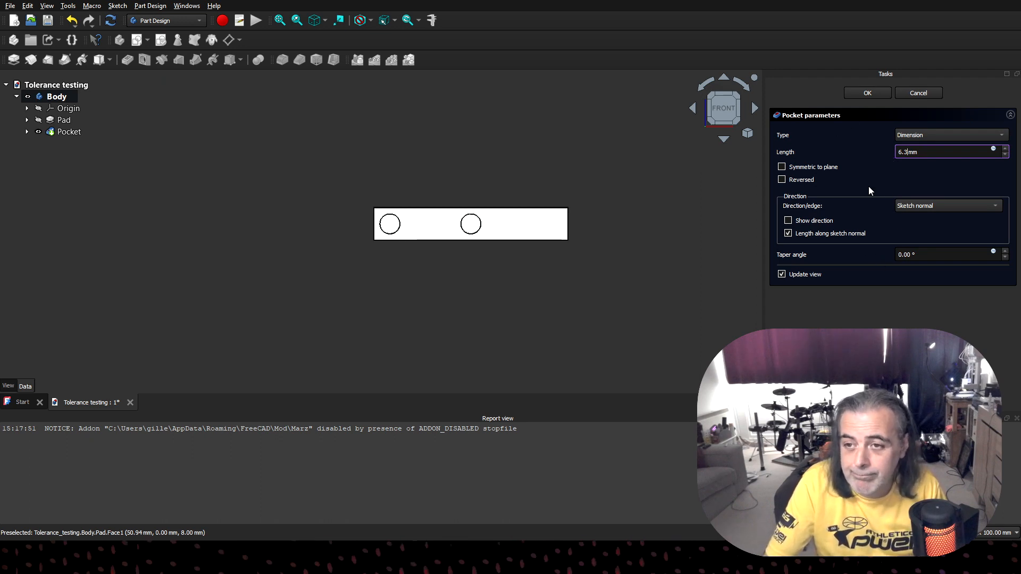
{"action": "left_click", "coordinate": [870, 92]}
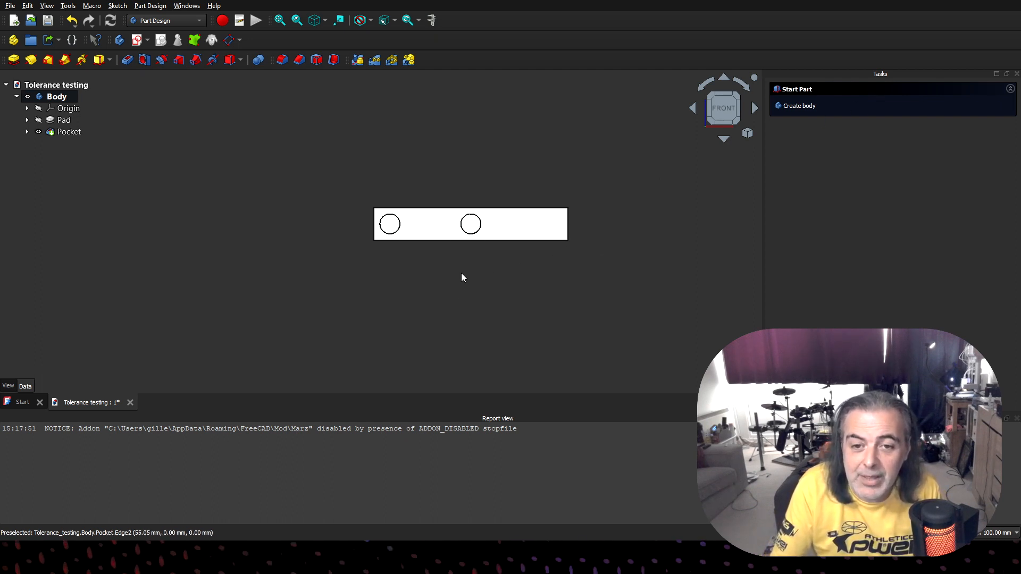
{"action": "mouse_move", "coordinate": [449, 280]}
{"action": "middle_mouse_down"}
{"action": "mouse_move", "coordinate": [454, 217]}
{"action": "mouse_move", "coordinate": [453, 274]}
{"action": "middle_mouse_up"}
{"action": "key", "text": "1"}
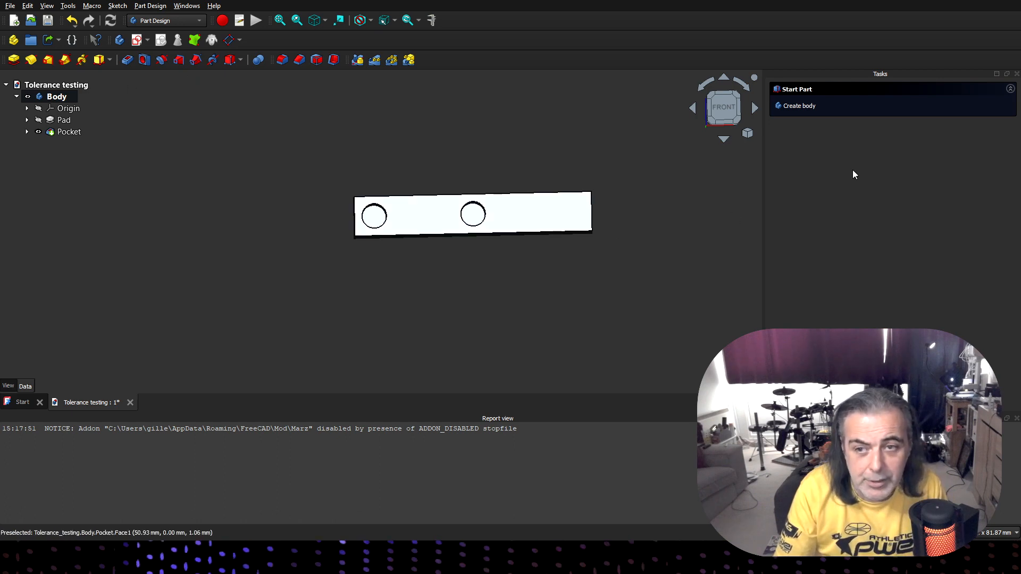
- Start a sketch on the bar's front face and draw a 4.2 mm diameter circle just beyond the second hole
{"action": "left_click", "coordinate": [554, 219]}
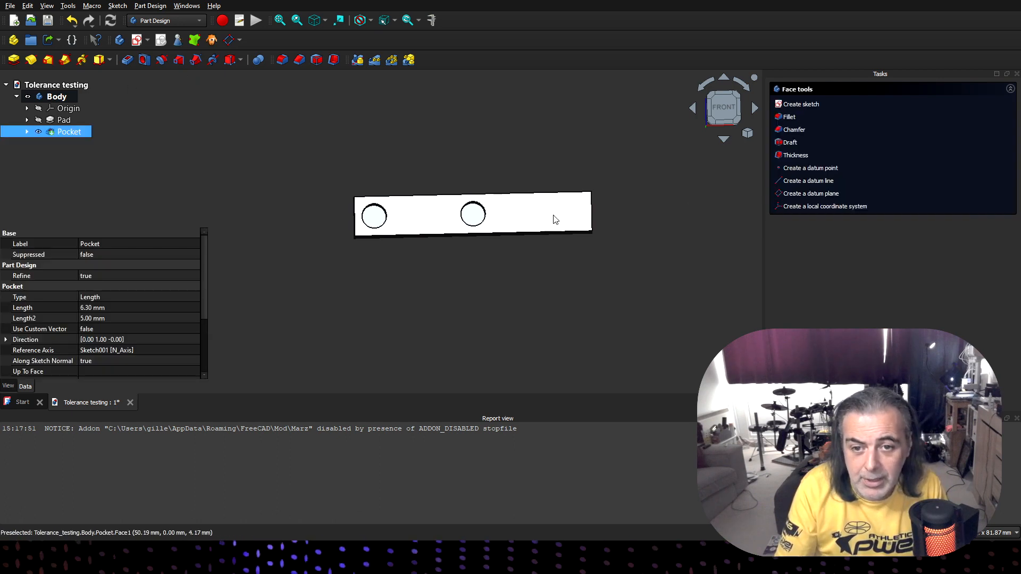
{"action": "left_click", "coordinate": [803, 104]}
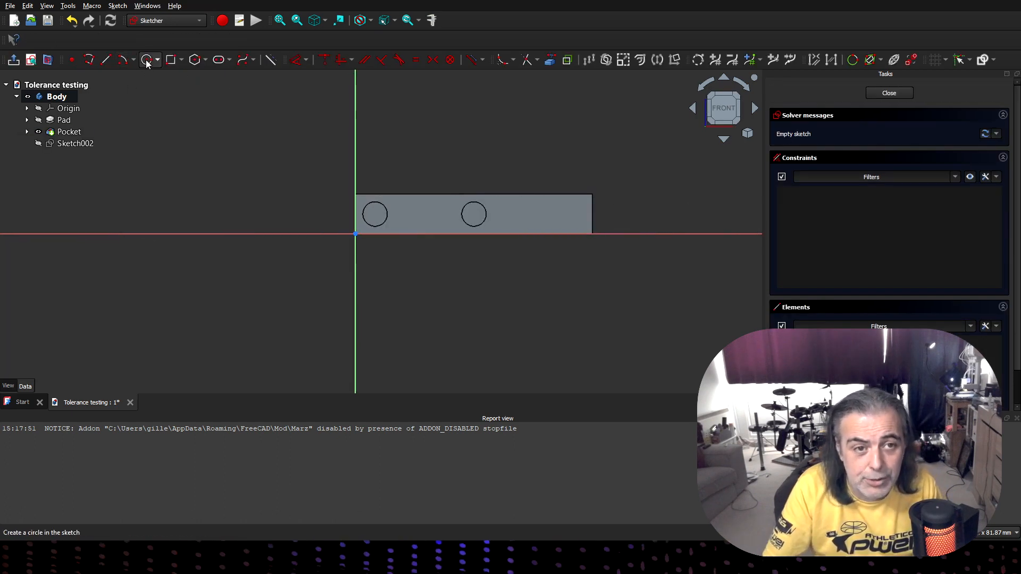
{"action": "left_click", "coordinate": [148, 60]}
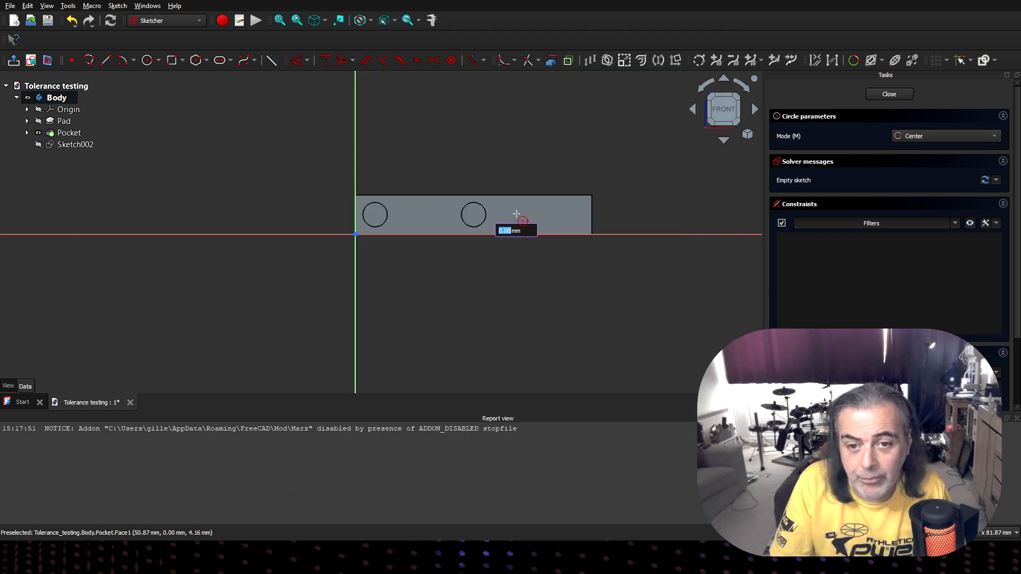
{"action": "type", "text": "4."}
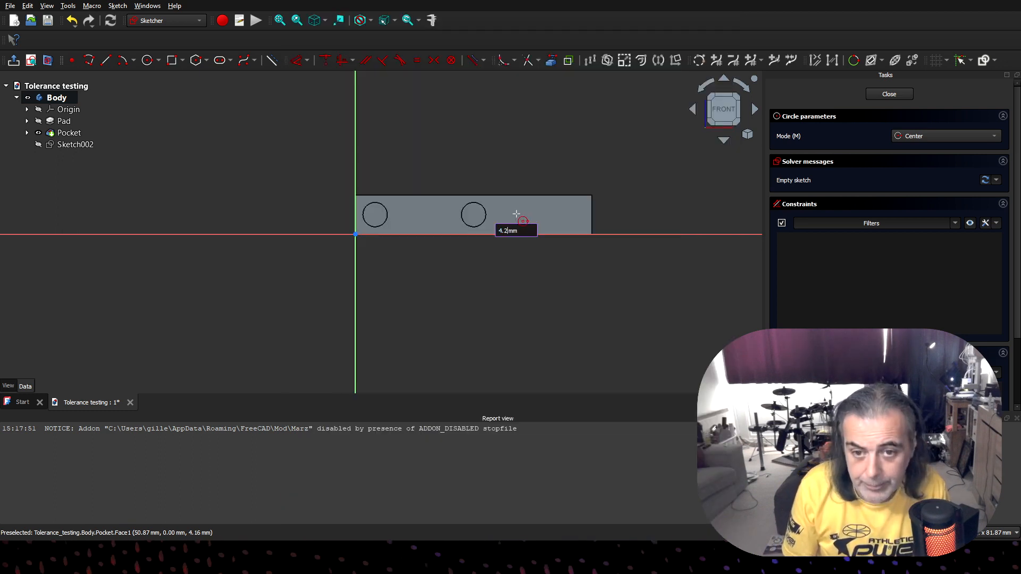
{"action": "type", "text": "2"}
{"action": "key", "text": "Return"}
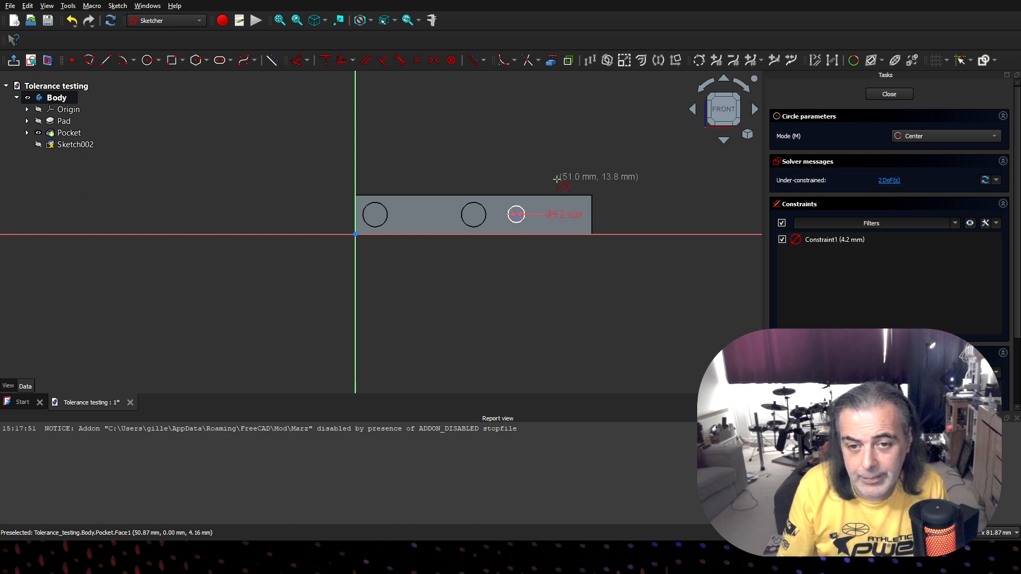
- Add a 4.3 mm diameter circle between the 4.2 mm circle and the bar's far end
{"action": "left_click", "coordinate": [560, 213]}
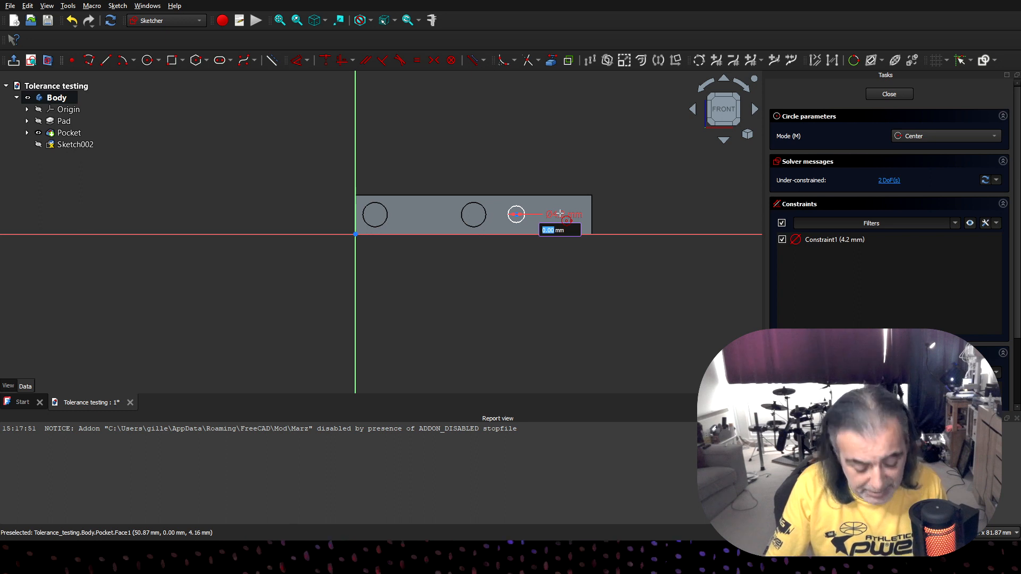
{"action": "type", "text": "4.3"}
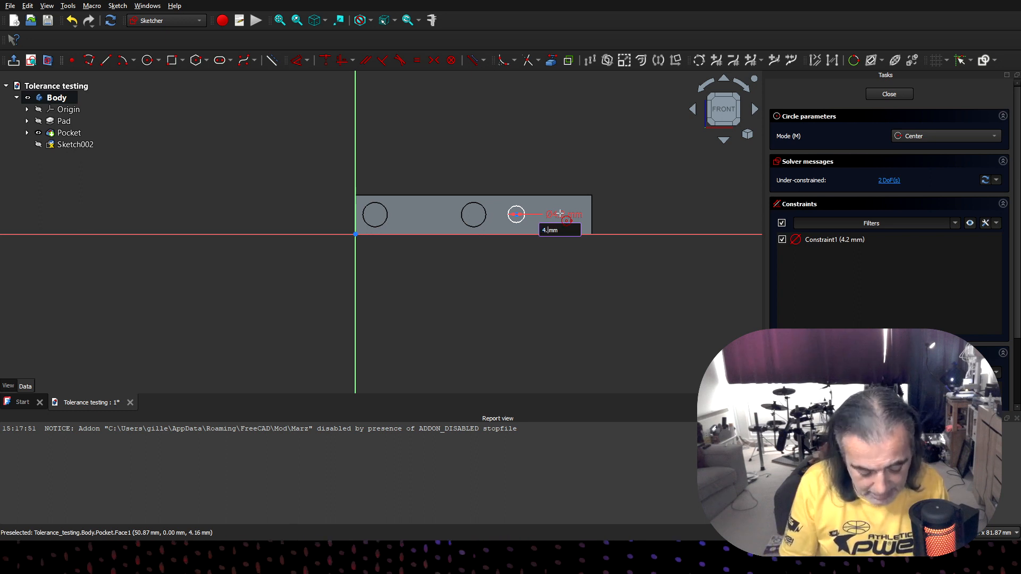
{"action": "key", "text": "Return"}
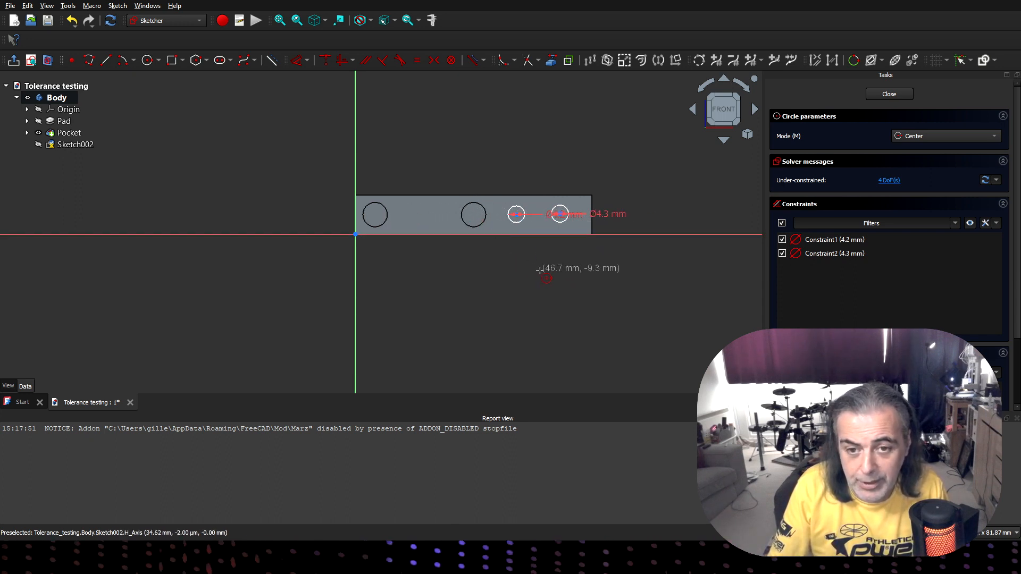
{"action": "key", "text": "Escape"}
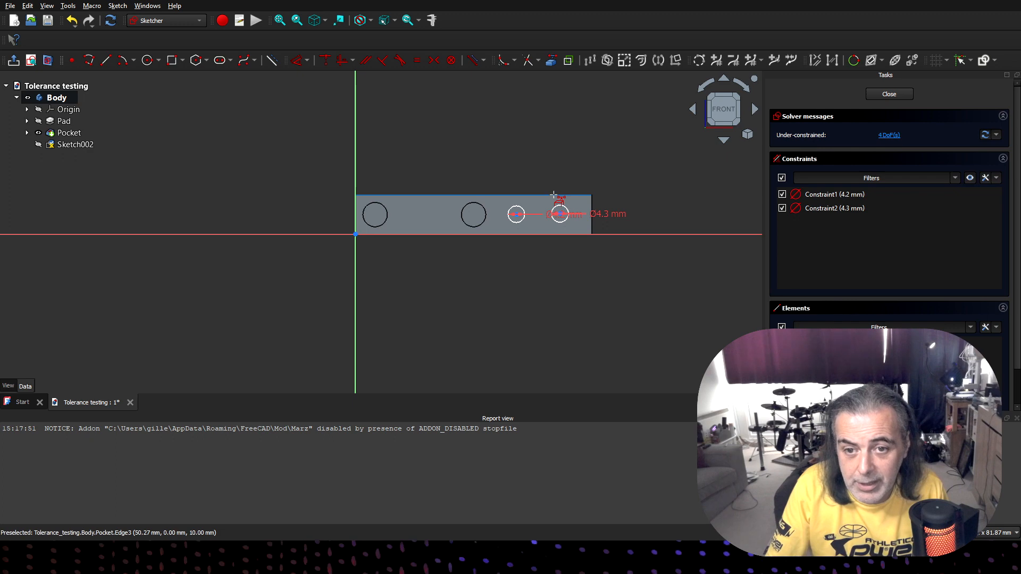
- Constrain the two new circle centres horizontally and dimension their height 5 mm from the bar's upper long edge
{"action": "left_click", "coordinate": [516, 216]}
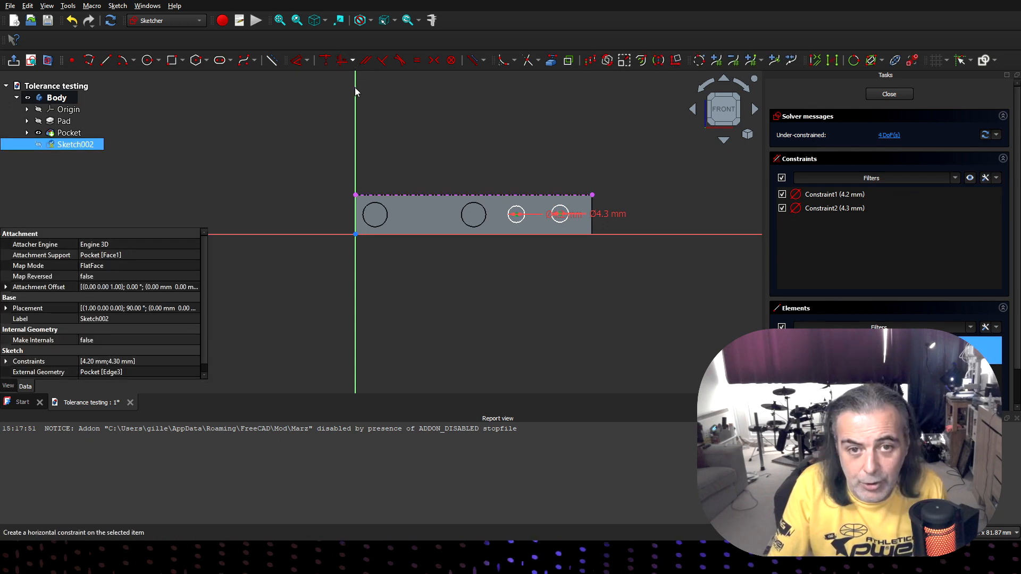
{"action": "key", "text": "h"}
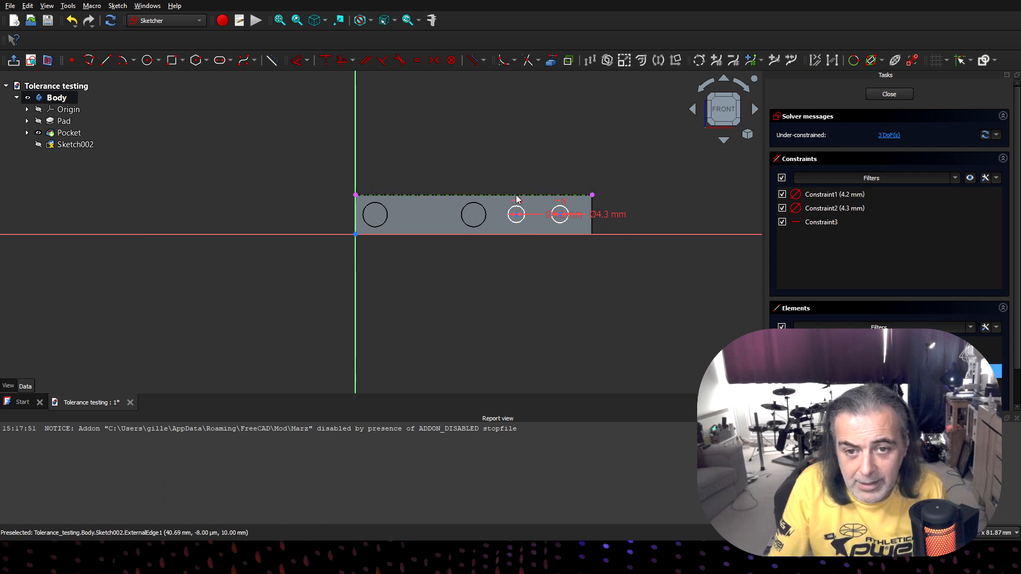
{"action": "left_click", "coordinate": [517, 215]}
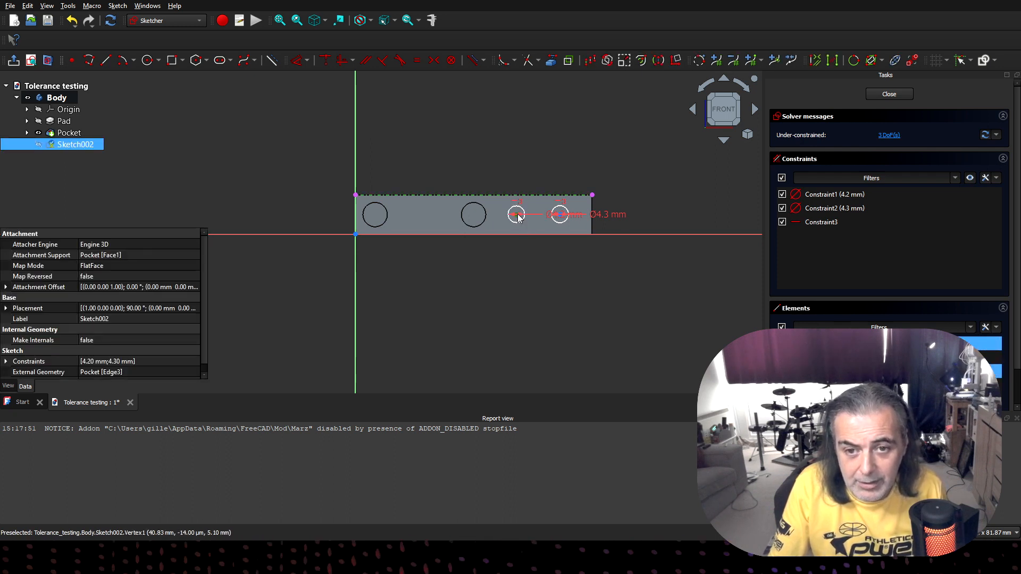
{"action": "key", "text": "d"}
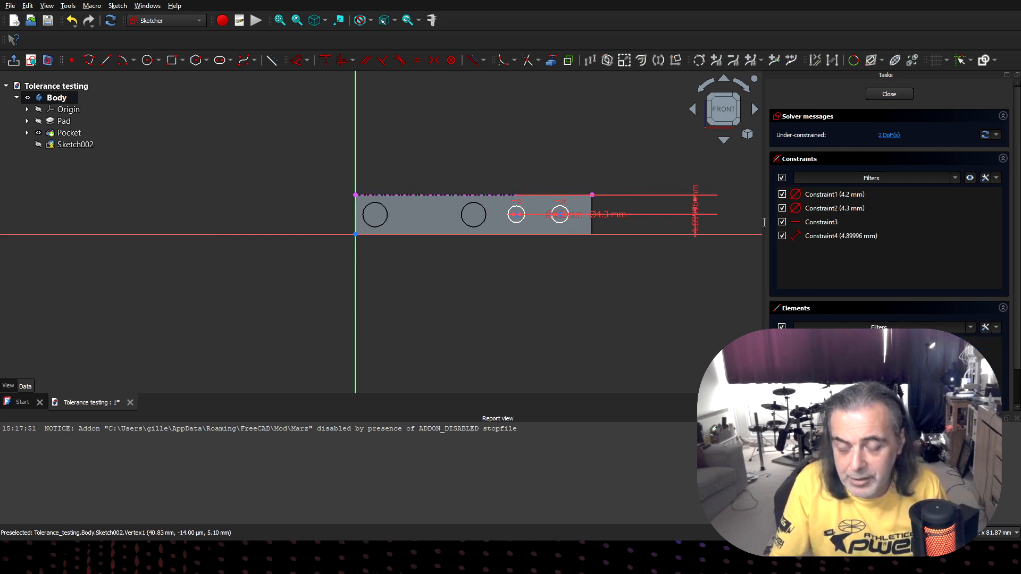
{"action": "left_click", "coordinate": [748, 272]}
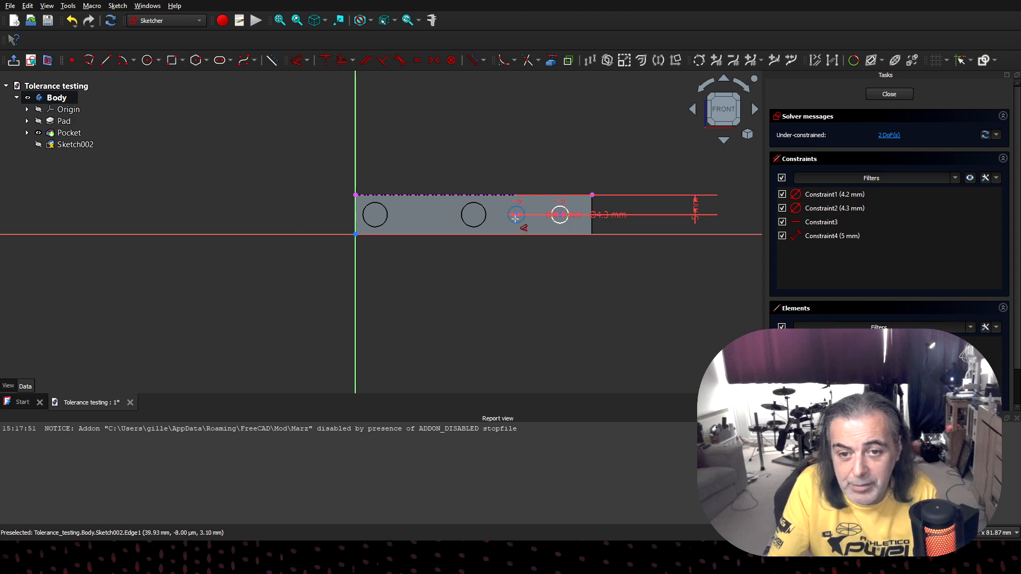
{"action": "key", "text": "Escape"}
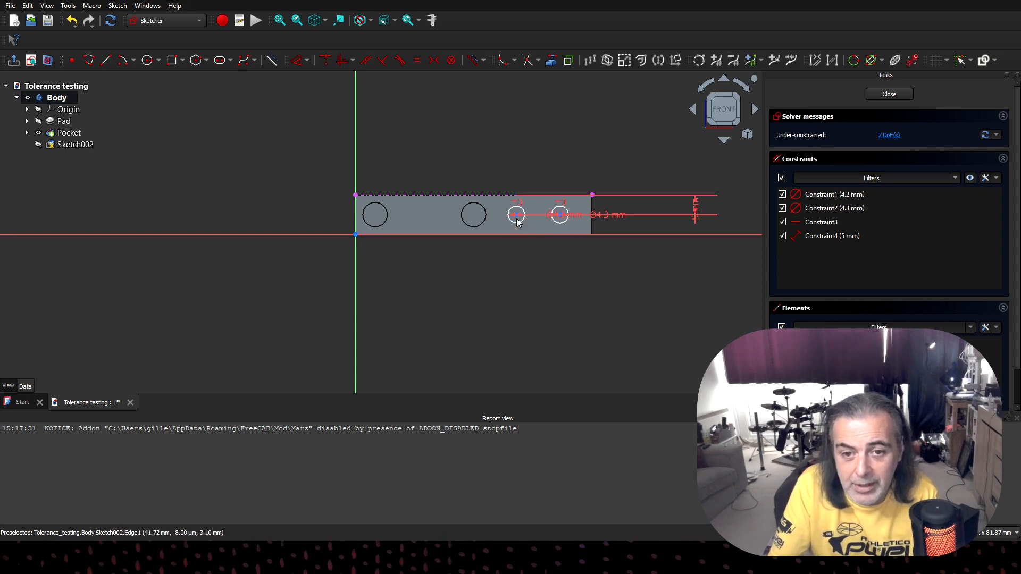
- Dimension the horizontal distance between the 4.2 mm and 4.3 mm circle centres as 15 mm
{"action": "left_click", "coordinate": [558, 221]}
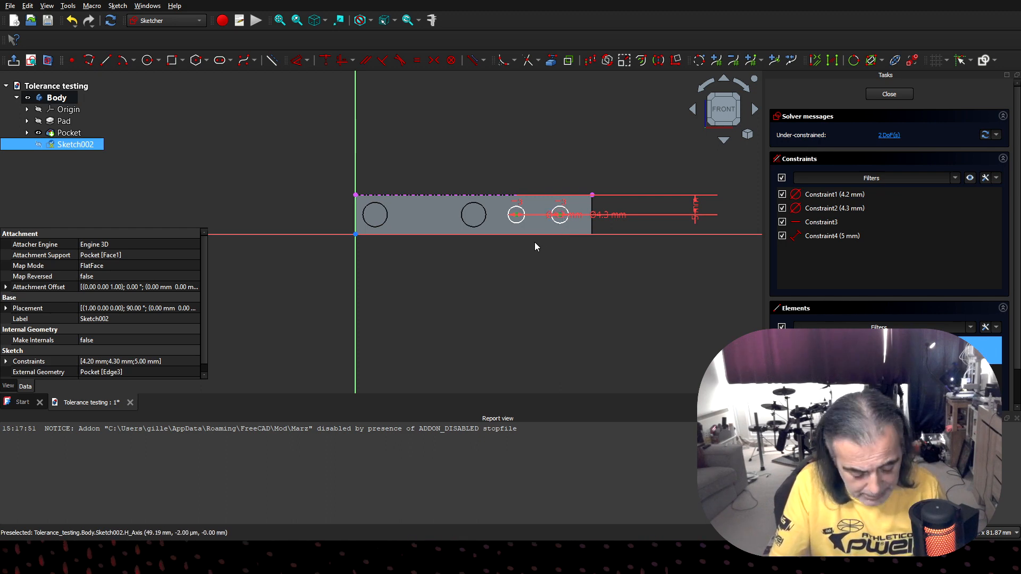
{"action": "key", "text": "l"}
{"action": "left_click_drag", "start_coordinate": [534, 245], "coordinate": [538, 111]}
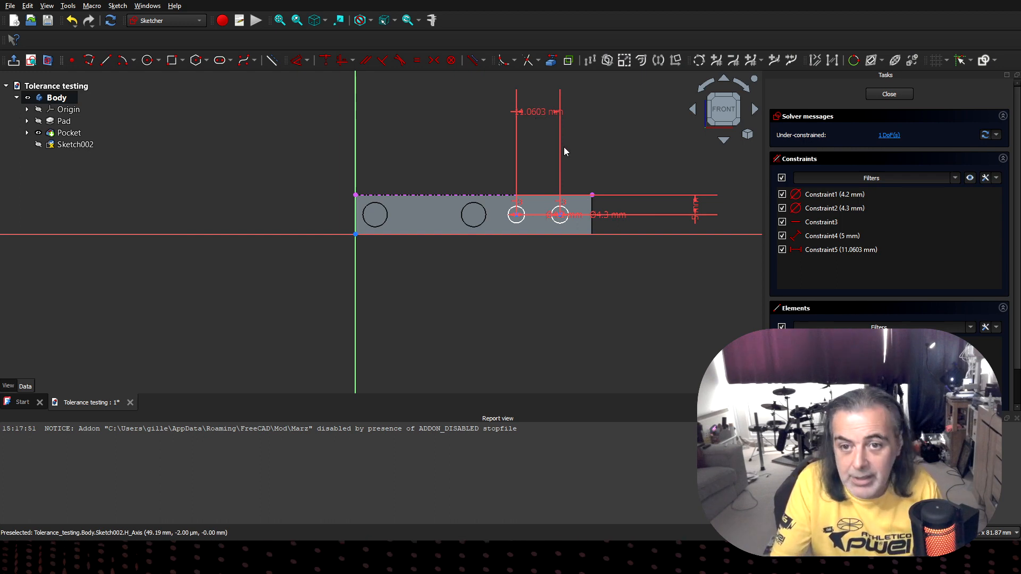
{"action": "type", "text": "15"}
{"action": "key", "text": "Return"}
{"action": "left_click", "coordinate": [572, 298]}
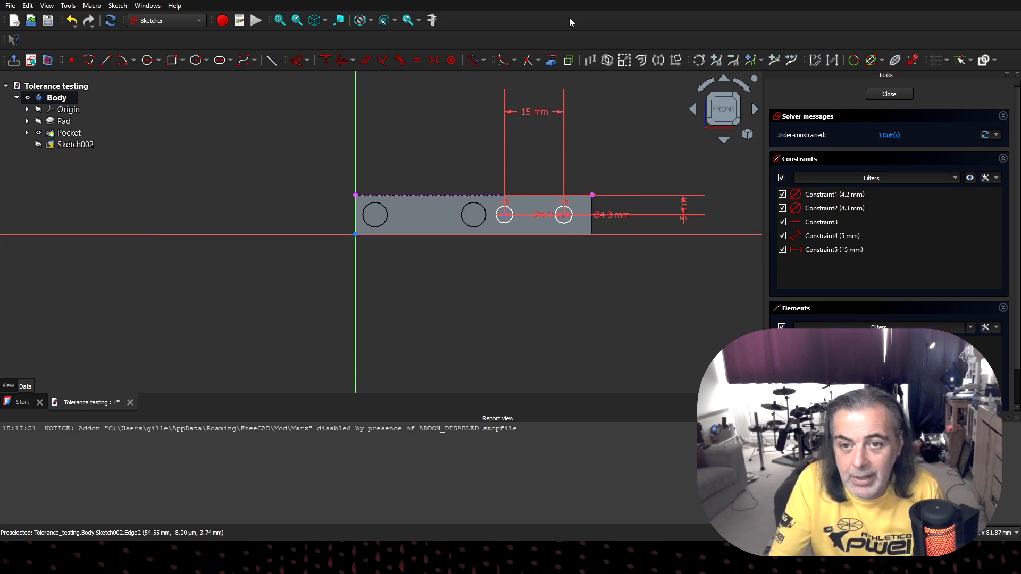
- Reference the bar's far short edge as external geometry and dimension the 4.3 mm circle's centre 5 mm from it
{"action": "left_click", "coordinate": [593, 214]}
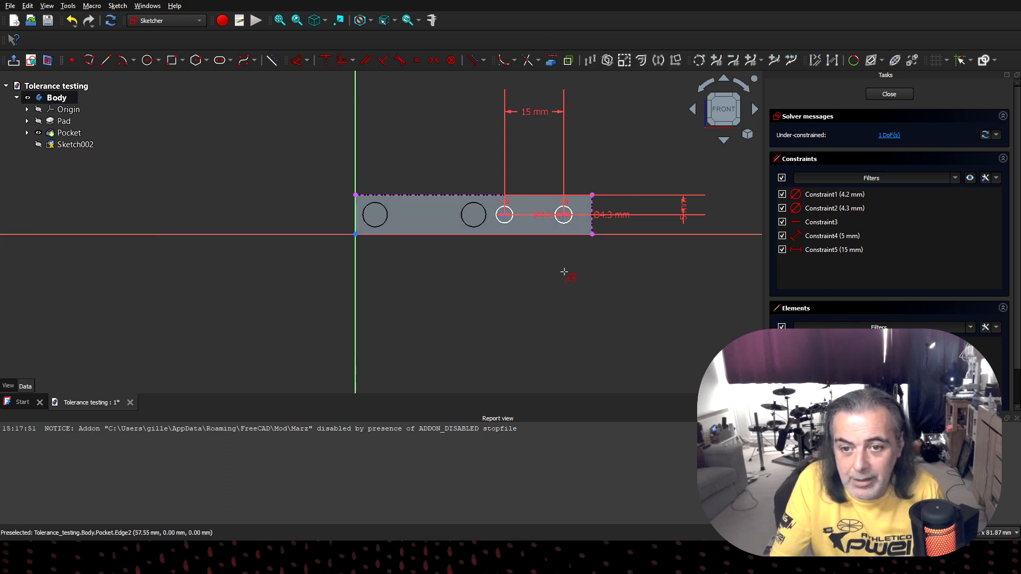
{"action": "left_click", "coordinate": [566, 220]}
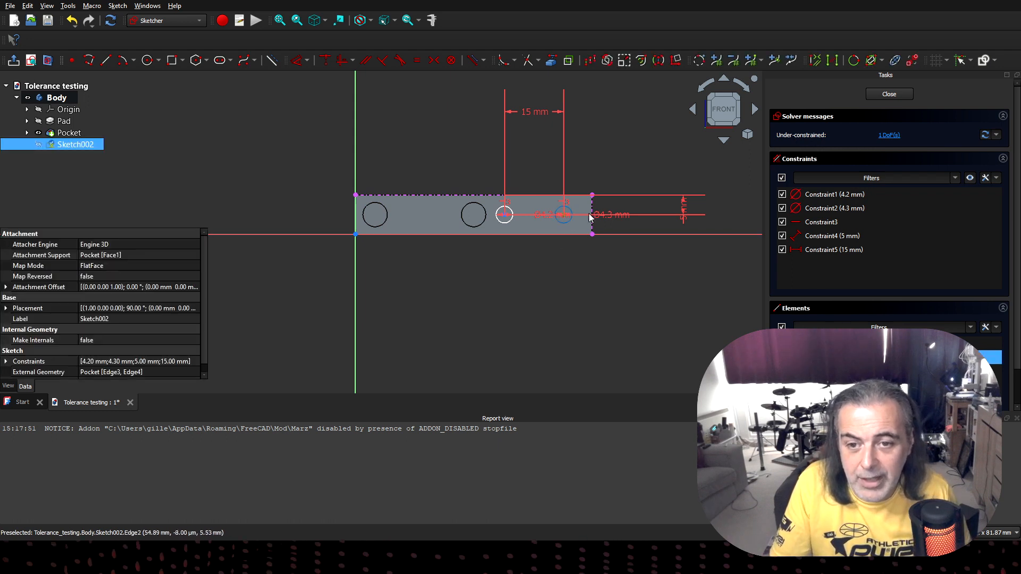
{"action": "left_click", "coordinate": [593, 216]}
{"action": "key", "text": "d"}
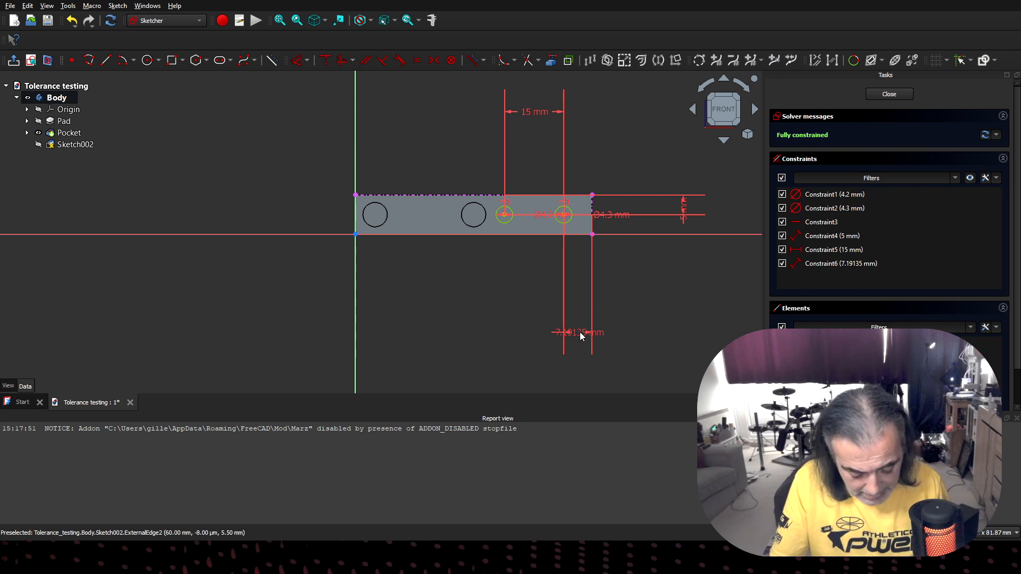
{"action": "type", "text": "5"}
{"action": "key", "text": "Return"}
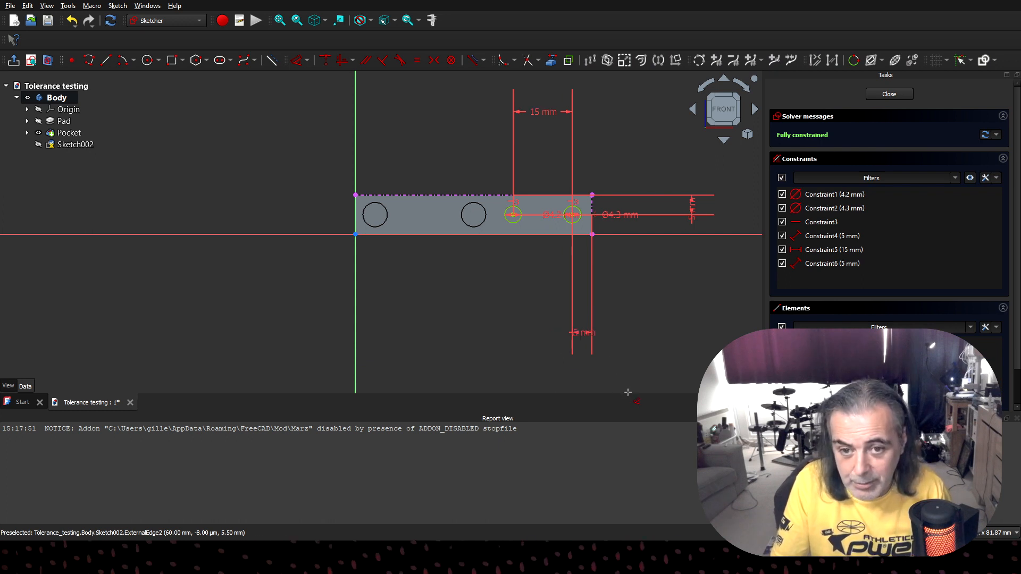
{"action": "key", "text": "Escape"}
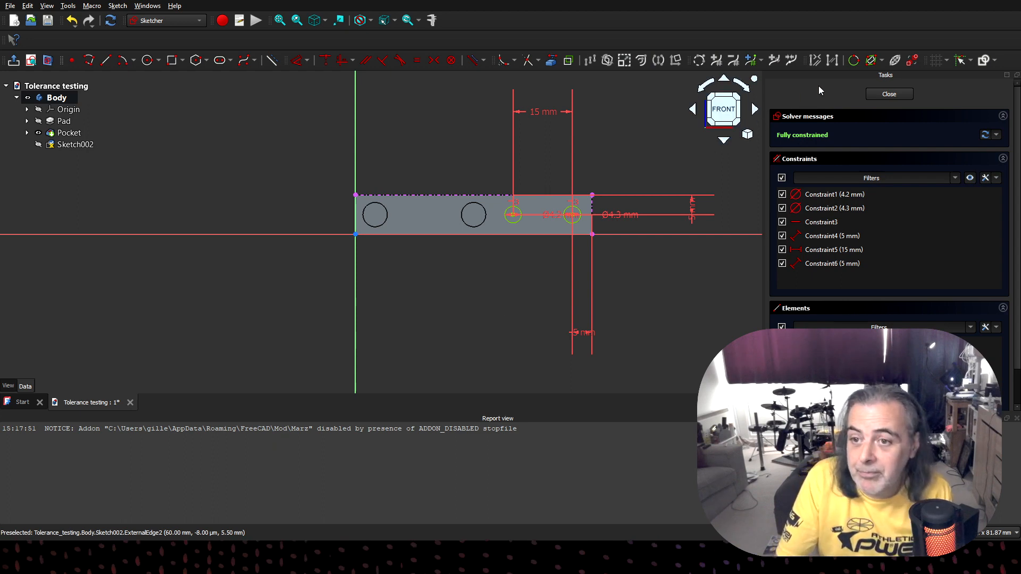
- Close the sketch and pocket the two smaller circles into the bar to a depth of 5.6 mm
{"action": "left_click", "coordinate": [878, 95]}
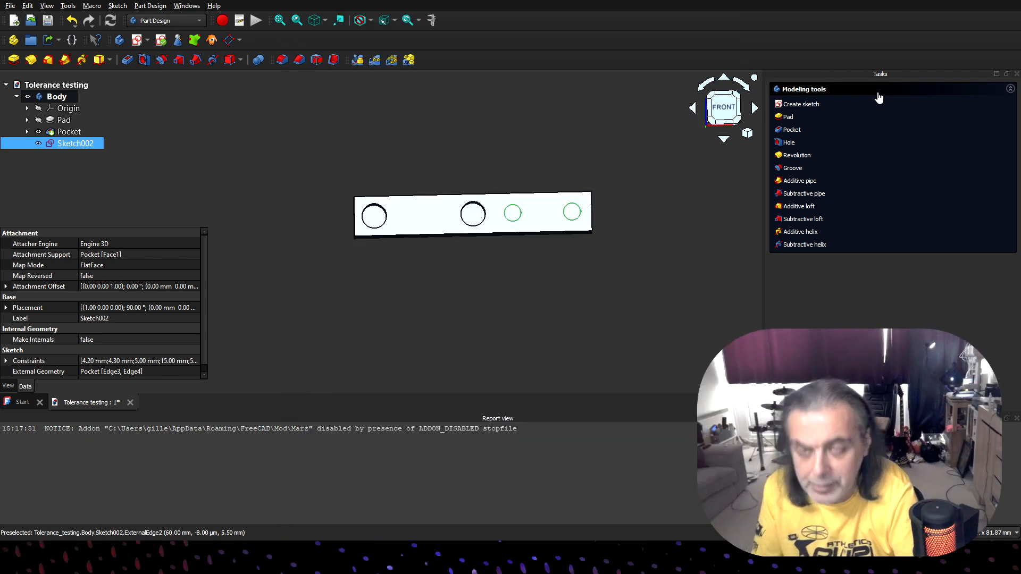
{"action": "left_click", "coordinate": [792, 129]}
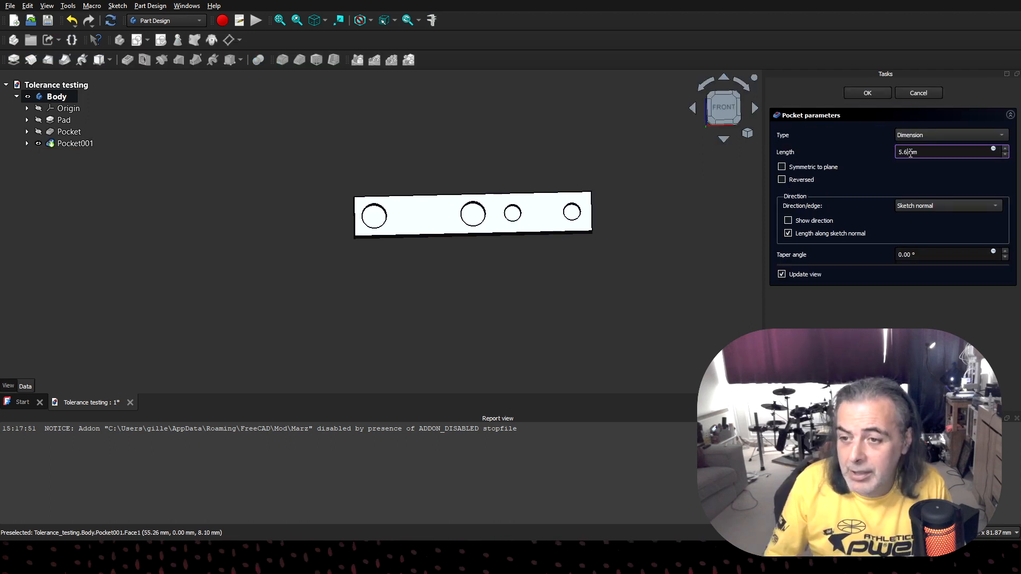
{"action": "key", "text": "Return"}
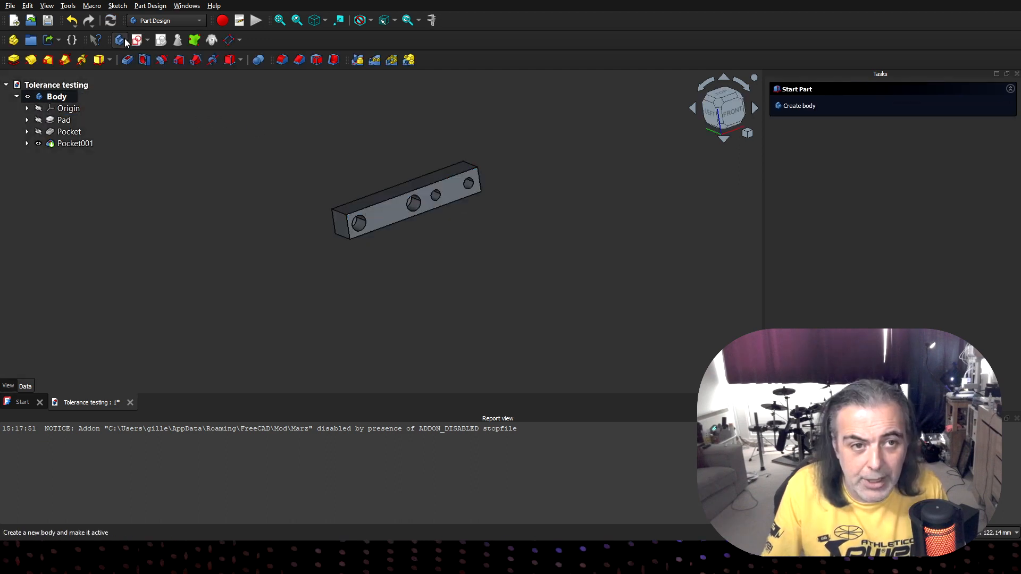
- Create a second body and start a sketch on its XY plane
{"action": "left_click", "coordinate": [125, 41]}
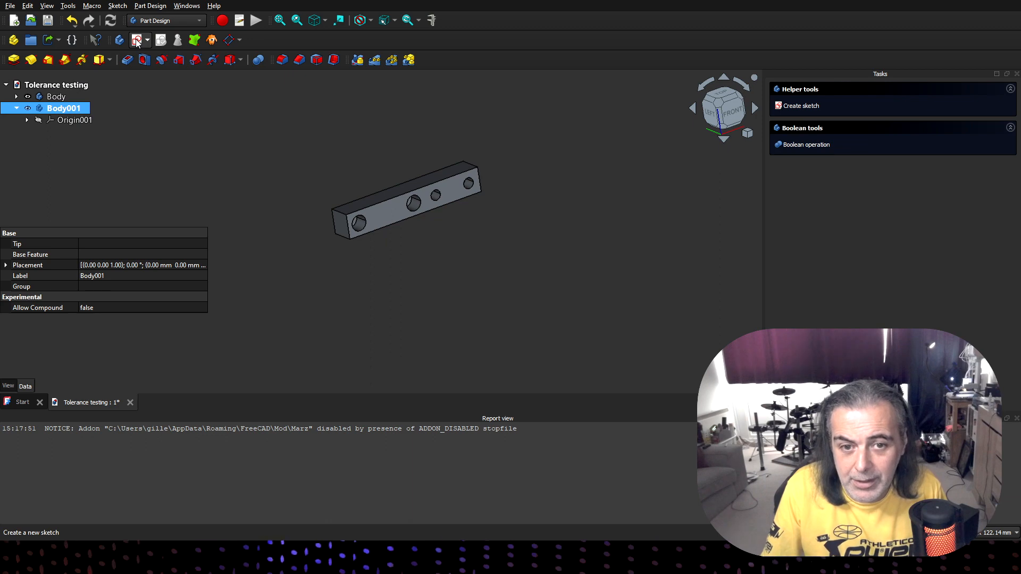
{"action": "left_click", "coordinate": [137, 41]}
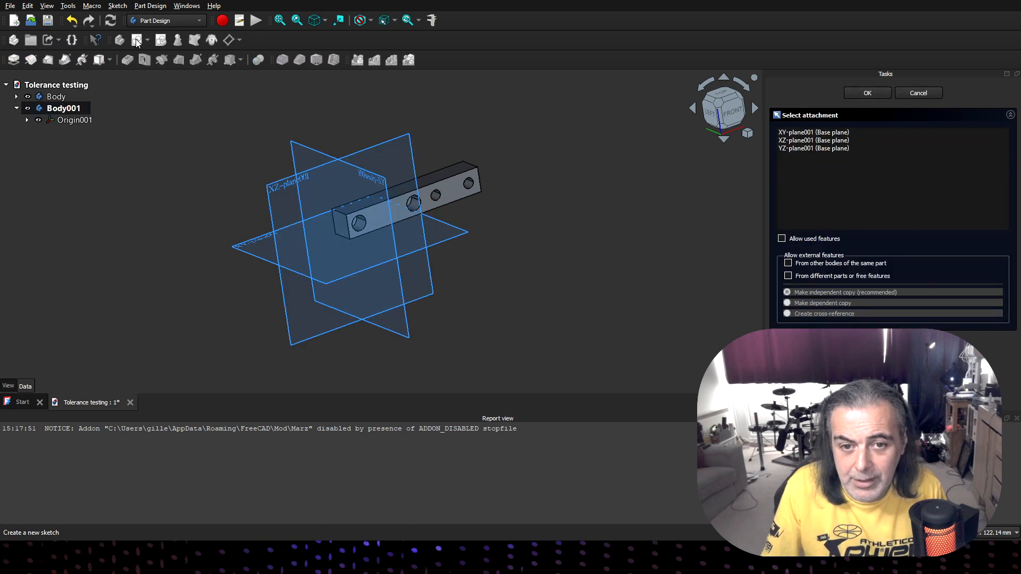
{"action": "left_click", "coordinate": [460, 235]}
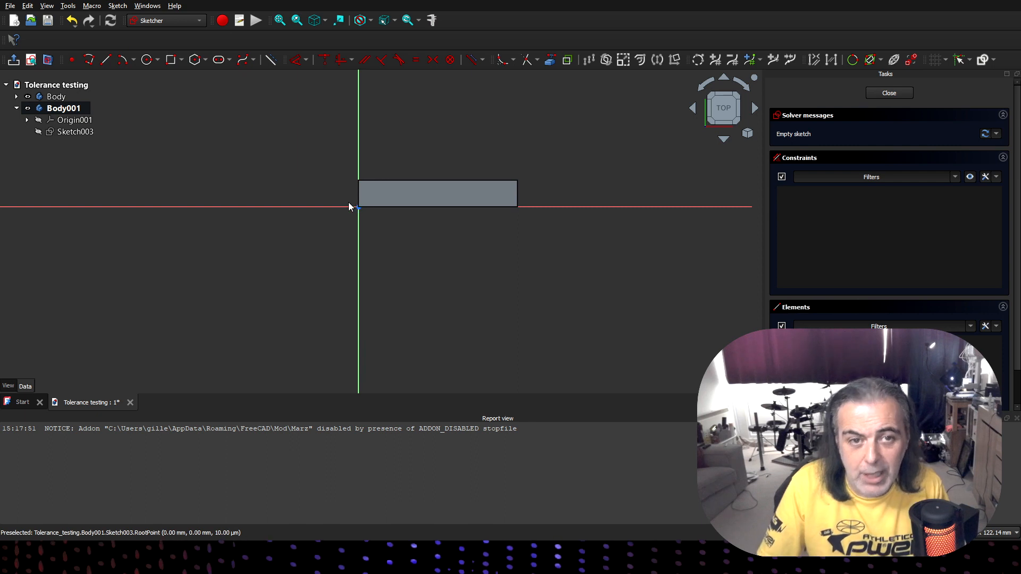
- Draw a 60 × 10 mm rectangle from the origin, alongside the first bar below the horizontal axis
{"action": "left_click", "coordinate": [171, 61]}
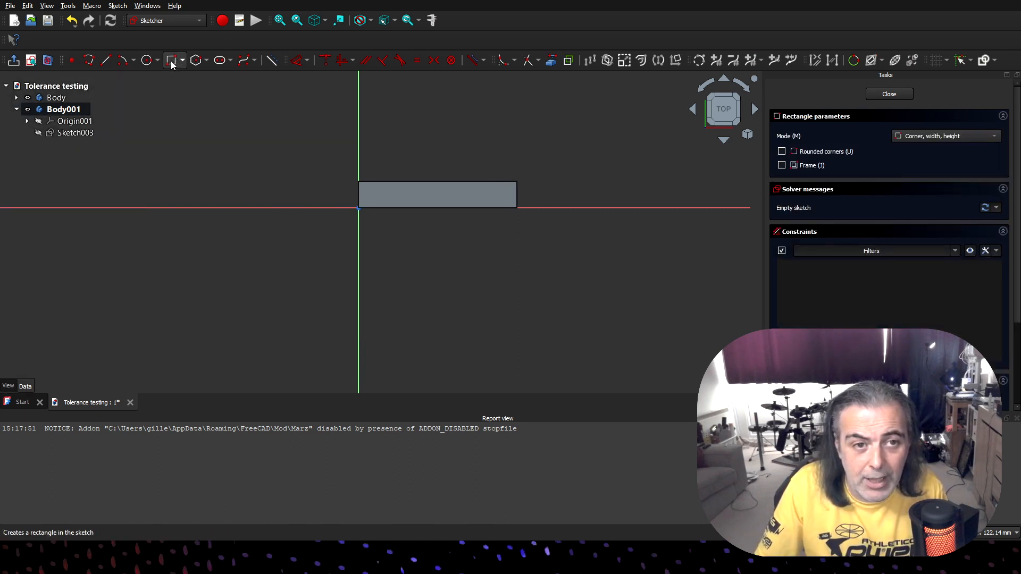
{"action": "left_click", "coordinate": [359, 209]}
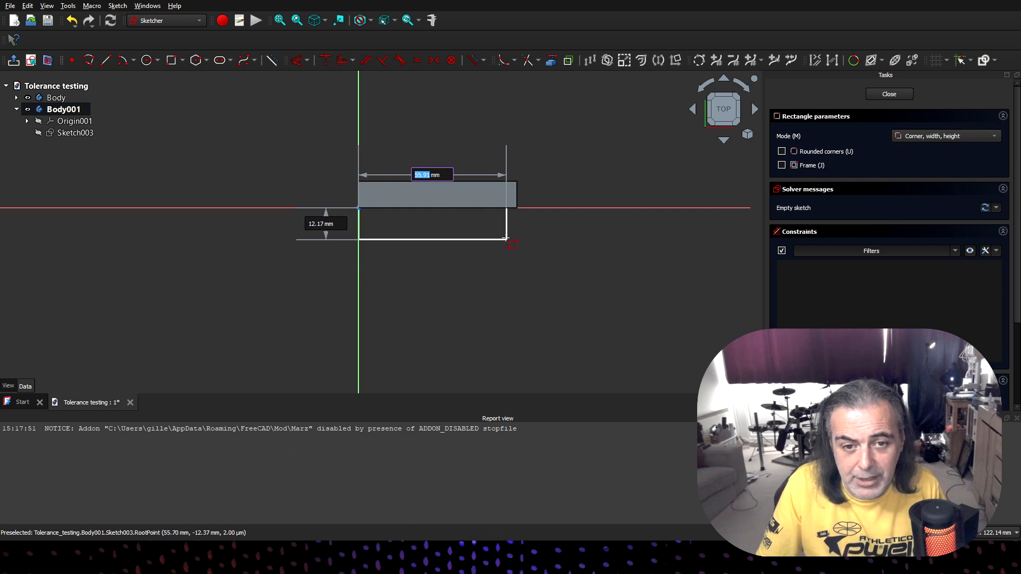
{"action": "type", "text": "60"}
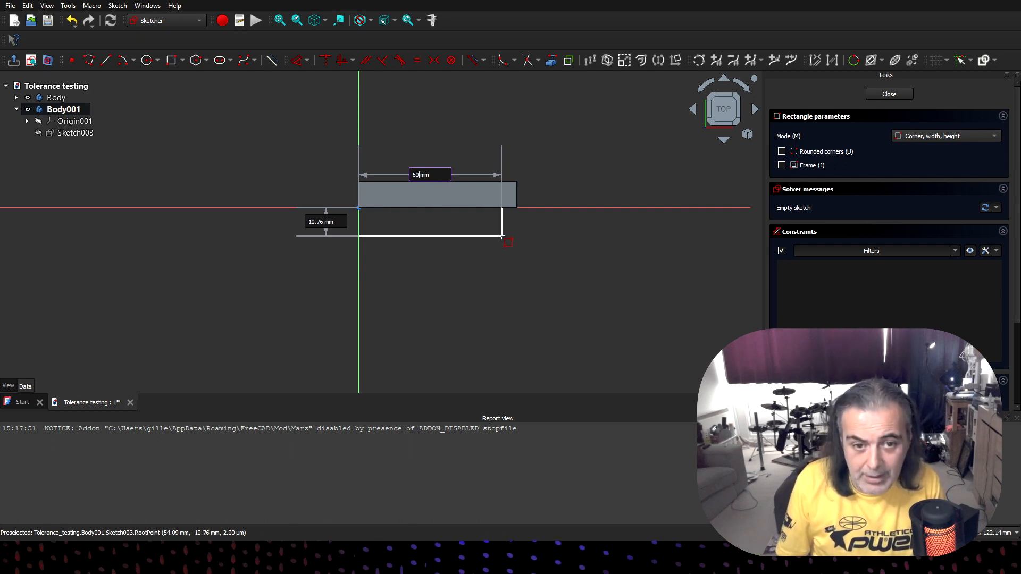
{"action": "key", "text": "Tab"}
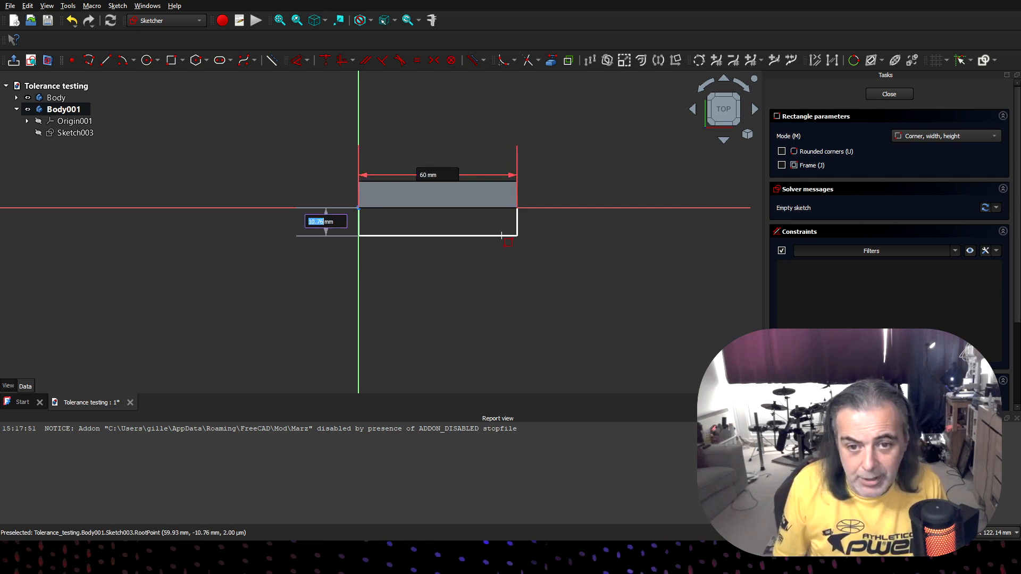
{"action": "type", "text": "10"}
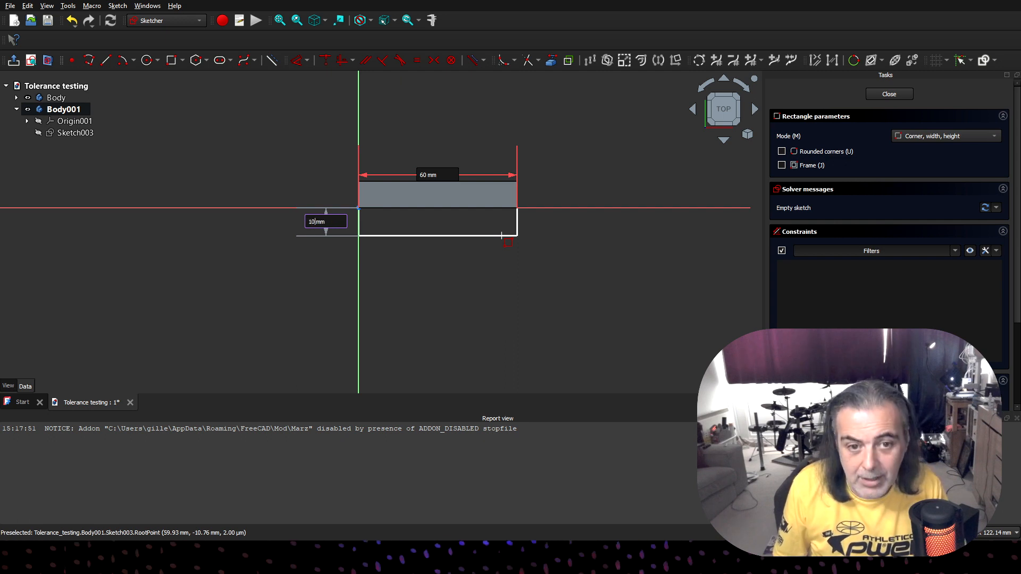
{"action": "key", "text": "Return"}
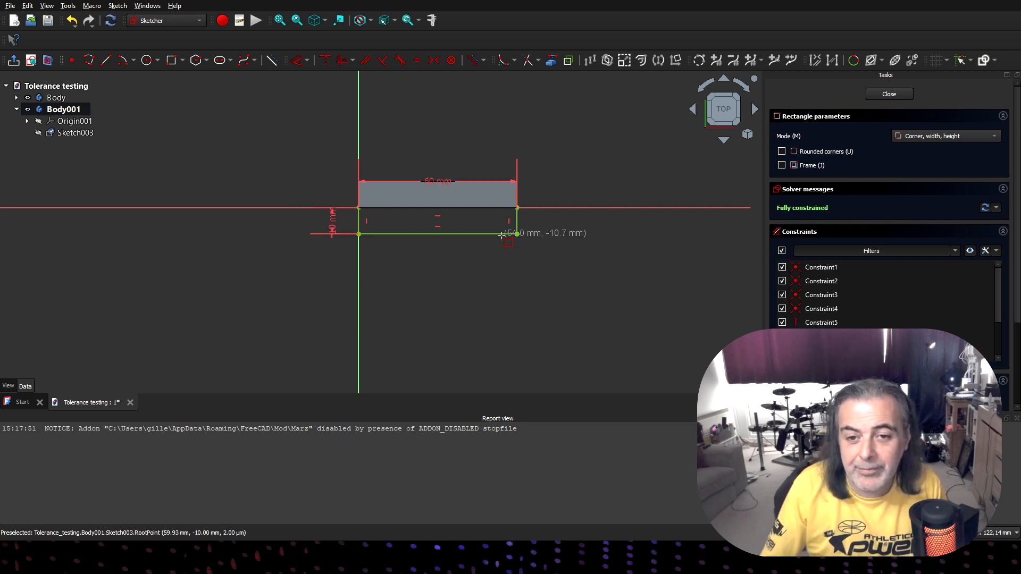
- Close the 60 × 10 mm rectangle sketch and pad it 10 mm into the second bar
{"action": "right_click", "coordinate": [589, 272]}
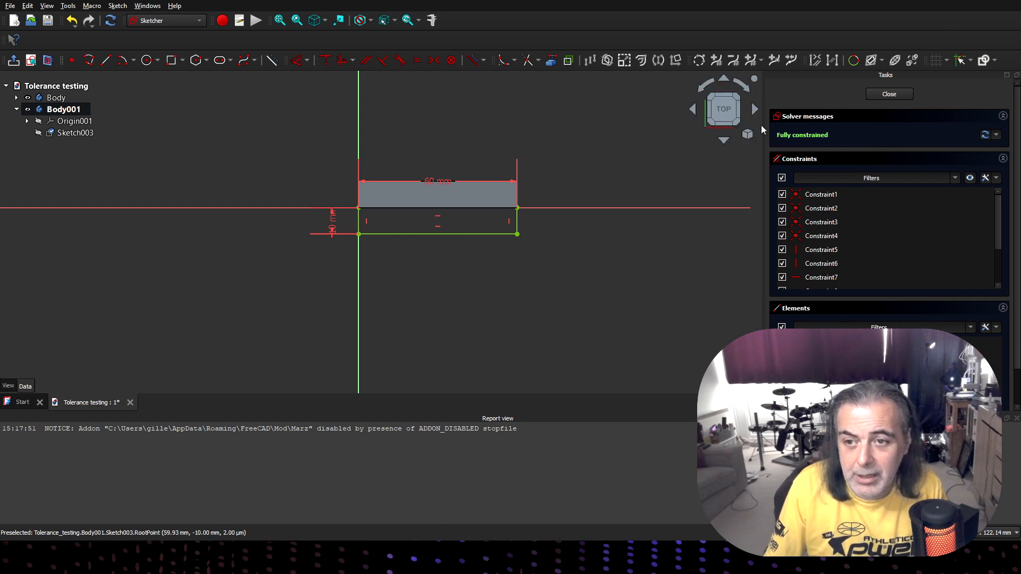
{"action": "left_click", "coordinate": [889, 94]}
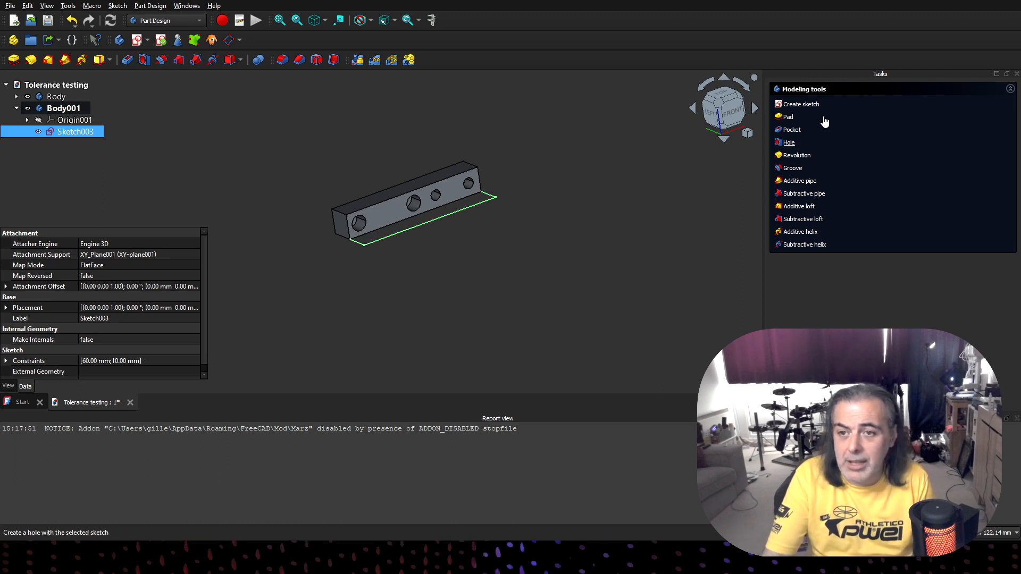
{"action": "left_click", "coordinate": [789, 117]}
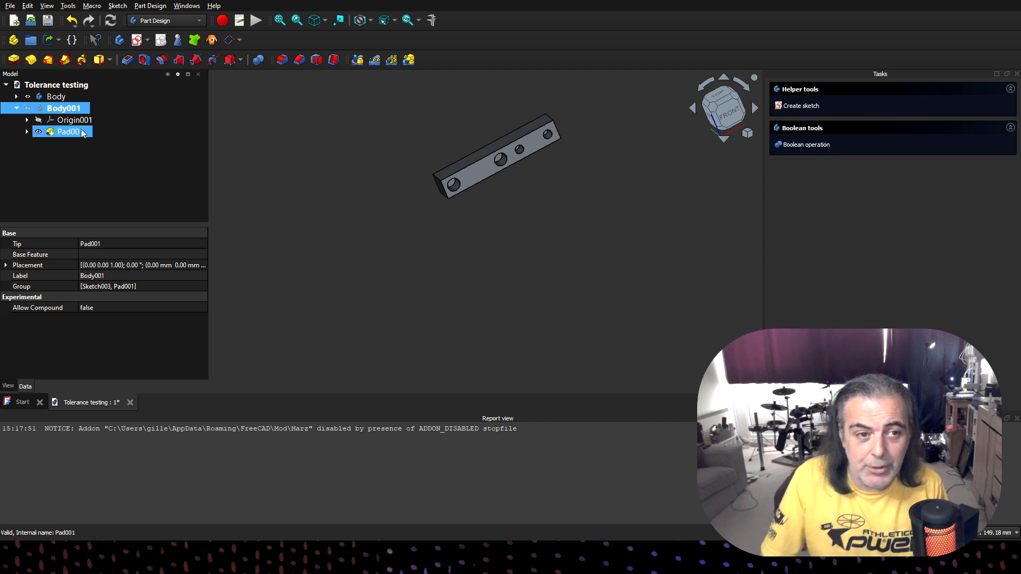
- With the second bar hidden, create a shape binder in its body from the first bar's long face with the four holes
{"action": "left_click", "coordinate": [29, 109]}
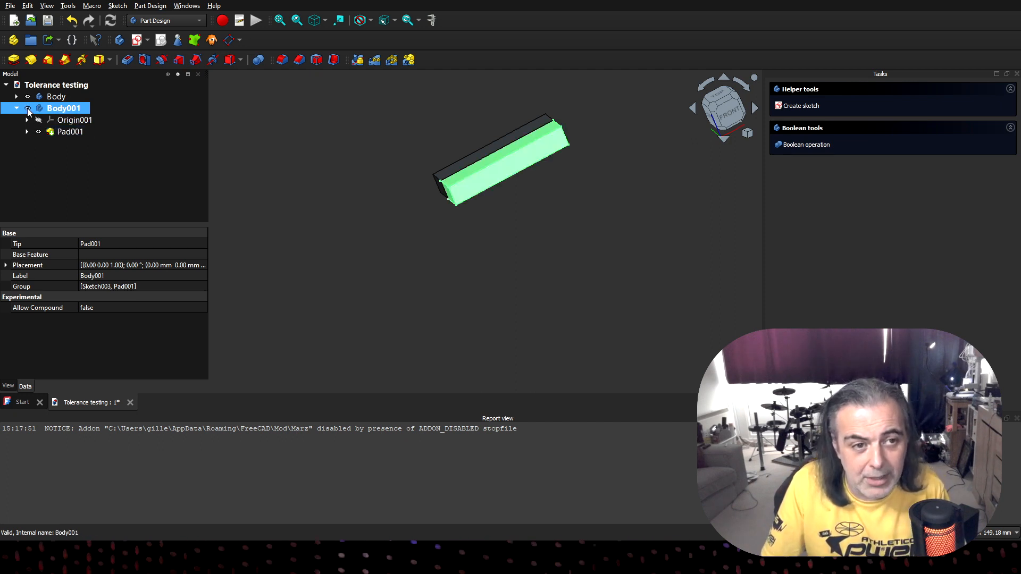
{"action": "left_click", "coordinate": [29, 108]}
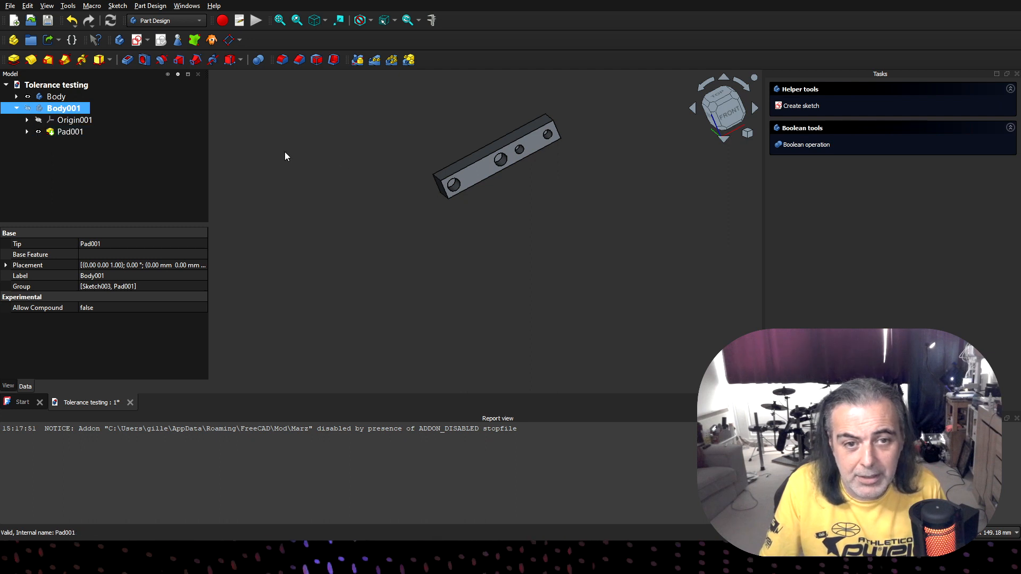
{"action": "left_click", "coordinate": [28, 109]}
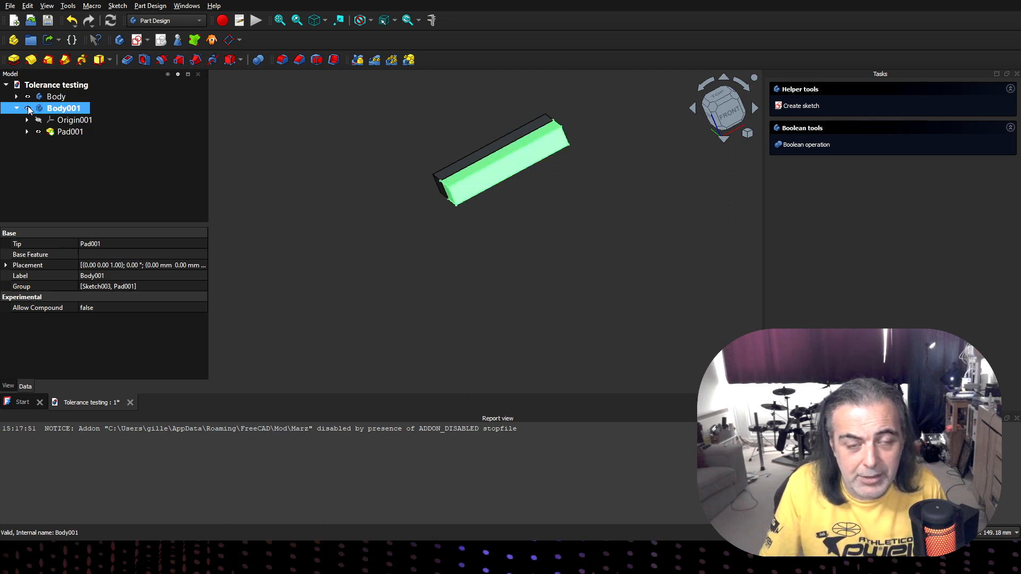
{"action": "left_click", "coordinate": [28, 109]}
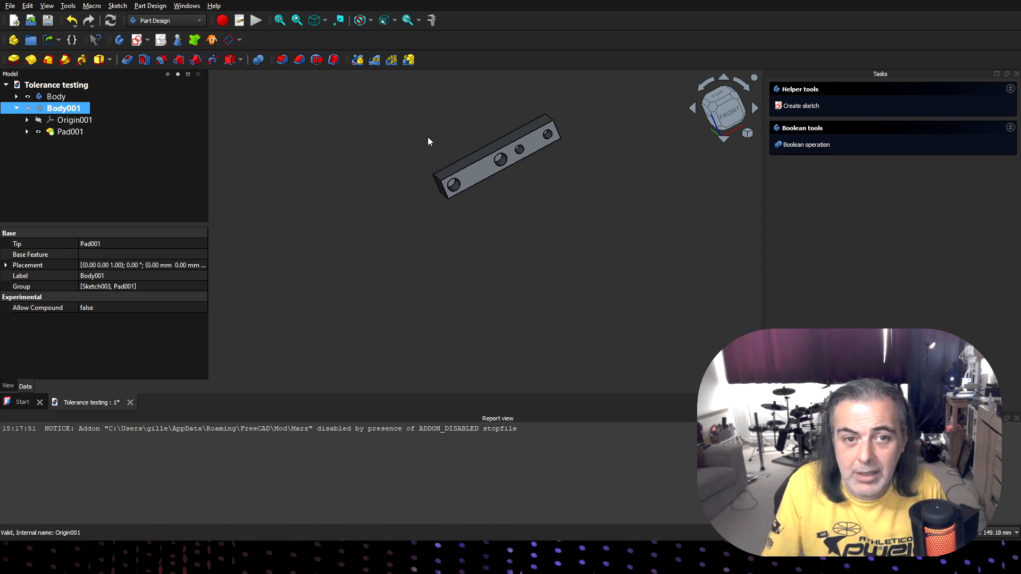
{"action": "left_click", "coordinate": [486, 172]}
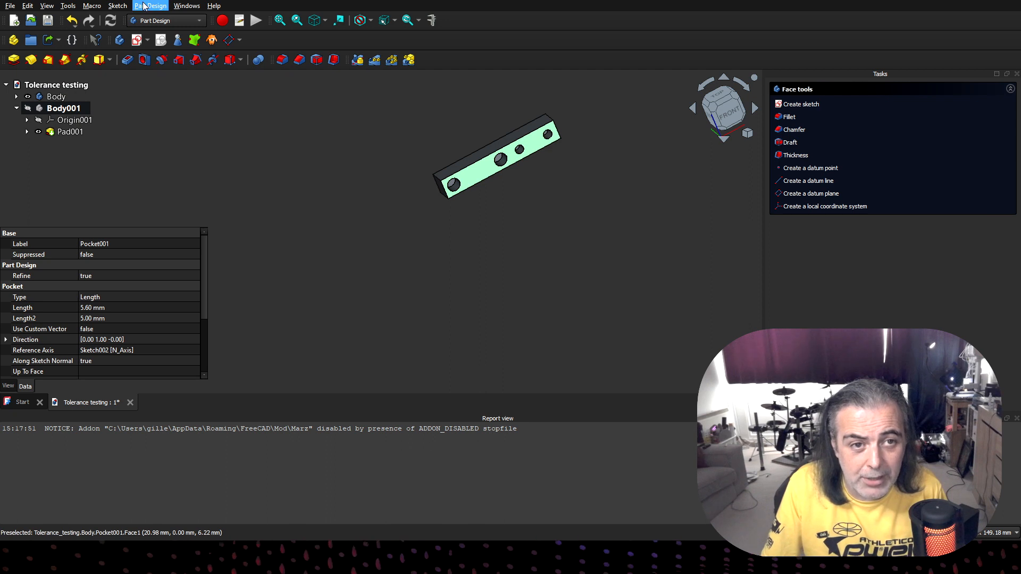
{"action": "left_click", "coordinate": [163, 60]}
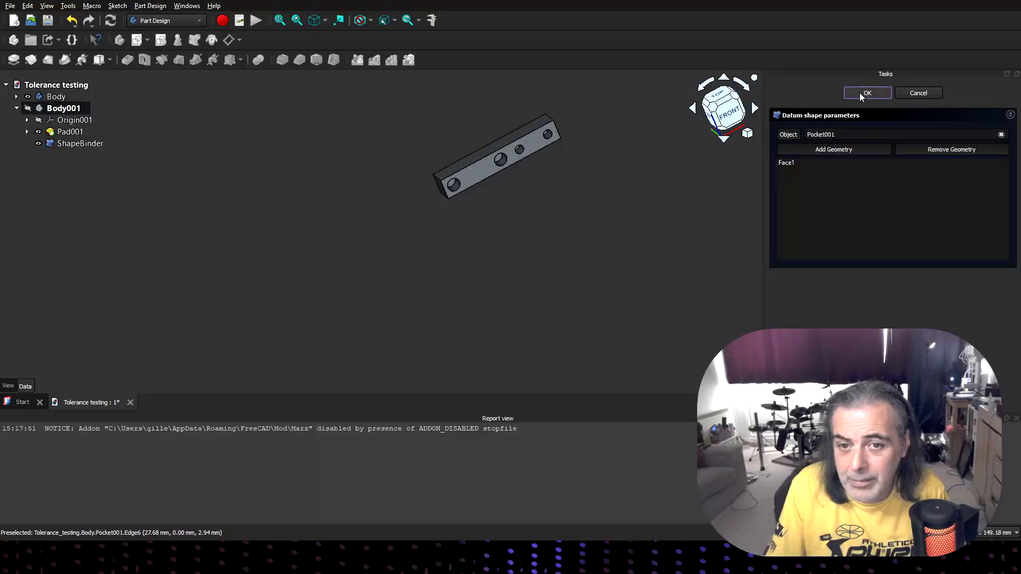
{"action": "left_click", "coordinate": [860, 93]}
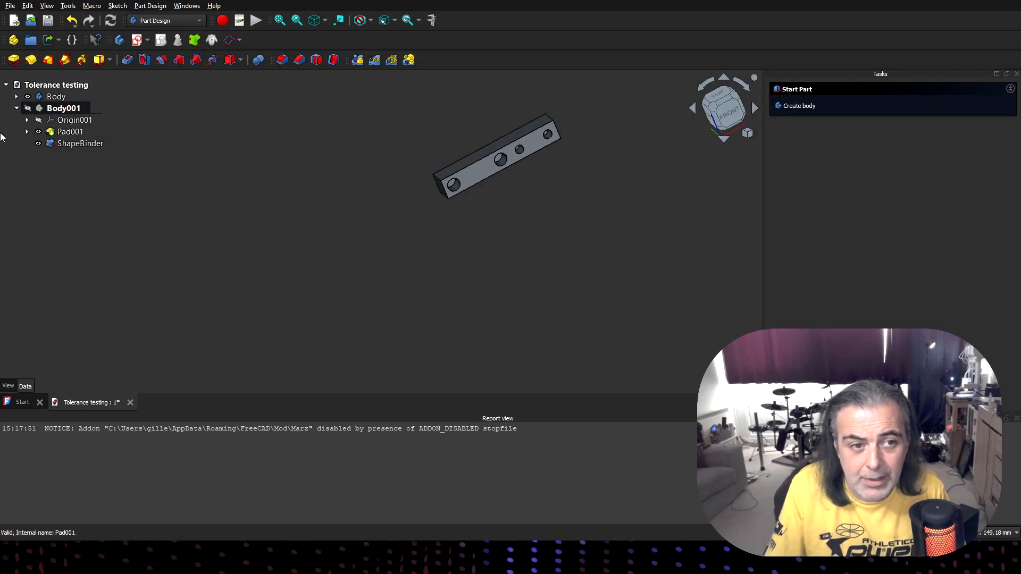
- Make the second body active, hide the first bar and show the second bar with its shape binder
{"action": "left_click", "coordinate": [69, 134]}
{"action": "left_click", "coordinate": [74, 143]}
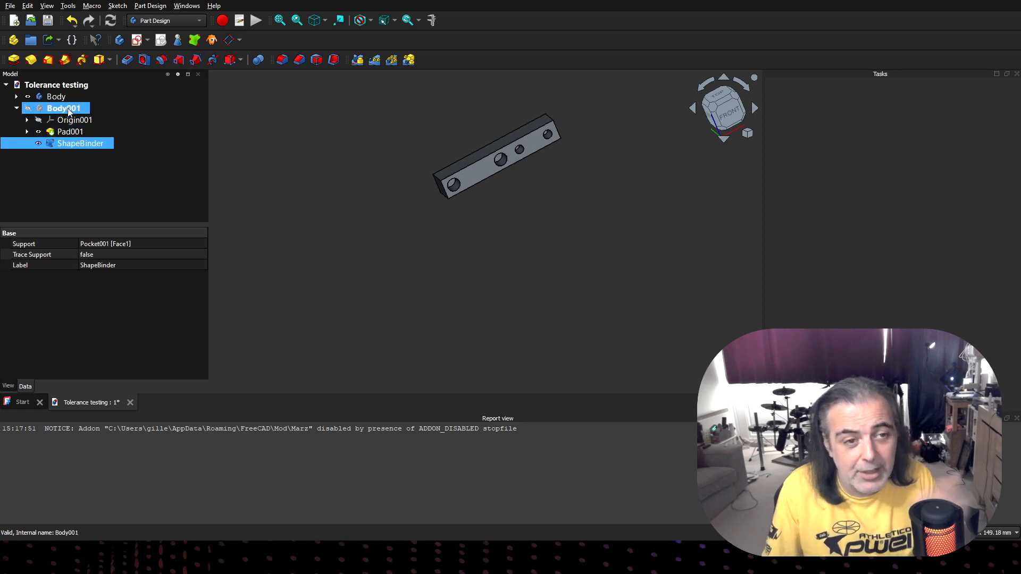
{"action": "left_click", "coordinate": [68, 109]}
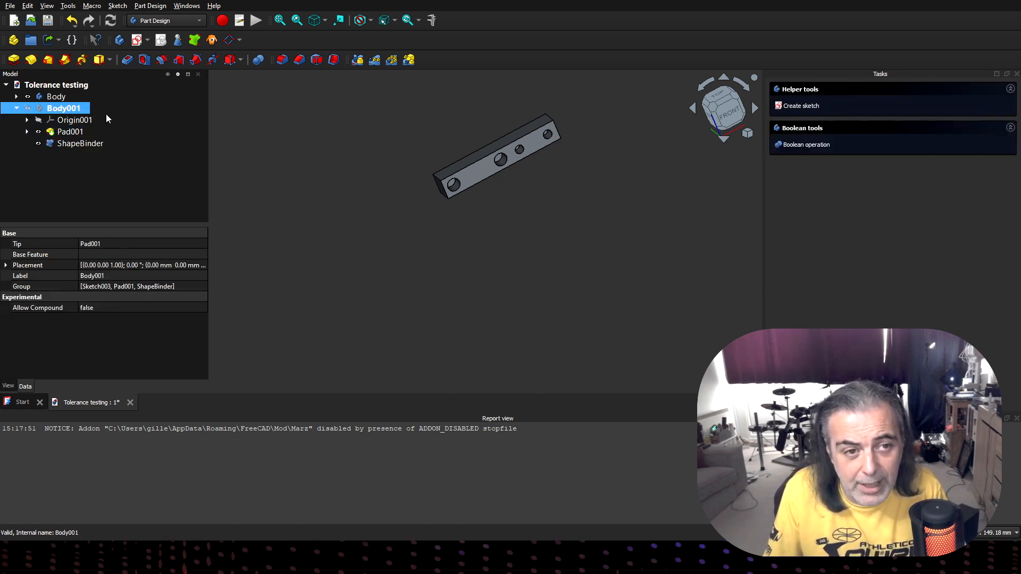
{"action": "left_click", "coordinate": [55, 98]}
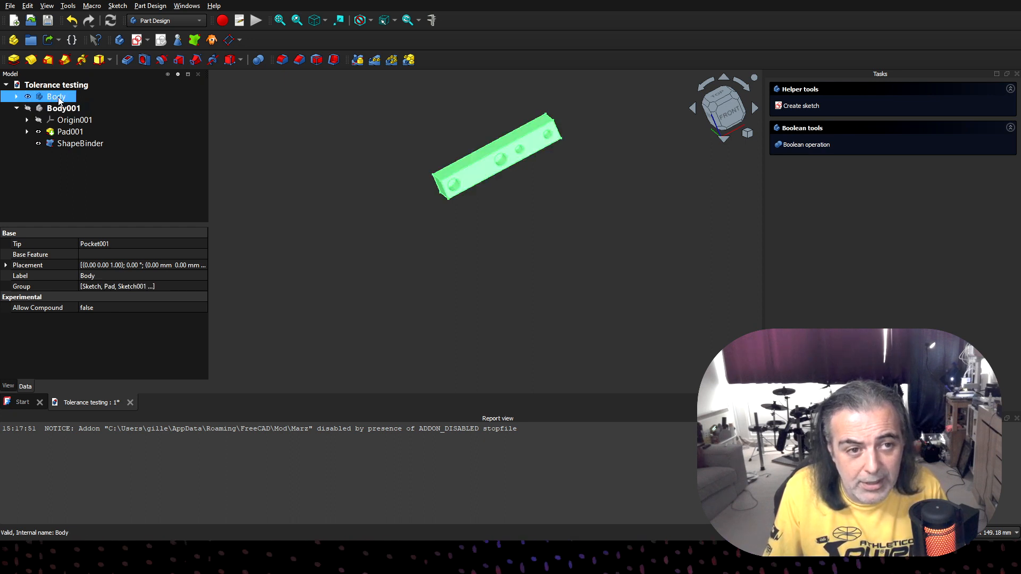
{"action": "double_click", "coordinate": [58, 98]}
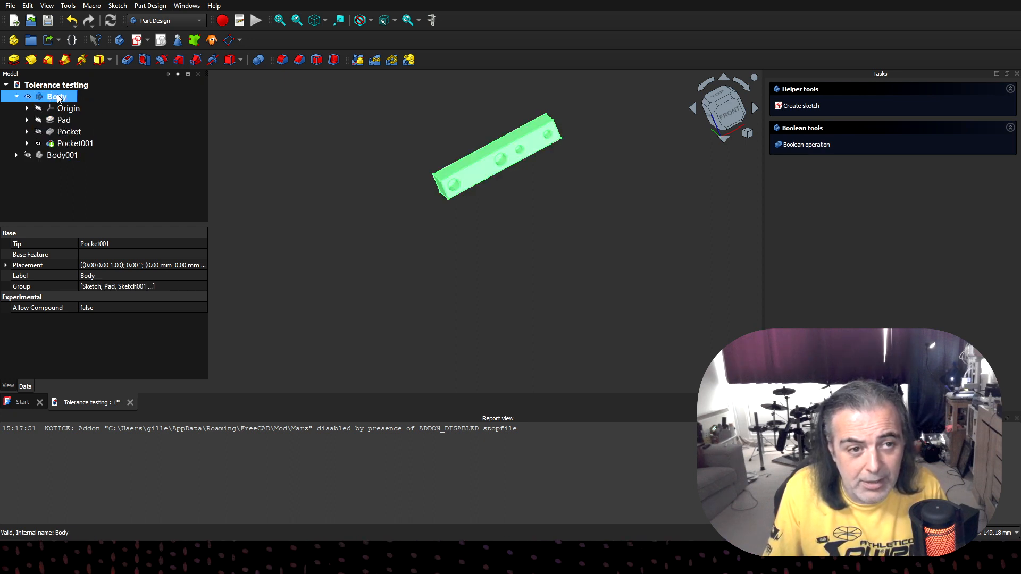
{"action": "double_click", "coordinate": [58, 155]}
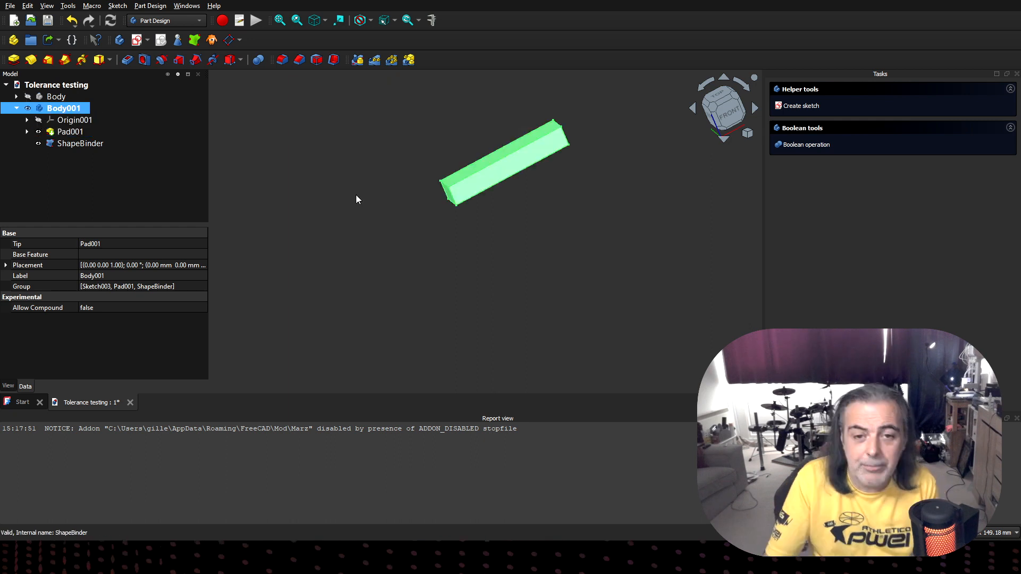
{"action": "middle_click_drag", "start_coordinate": [356, 196], "coordinate": [421, 208]}
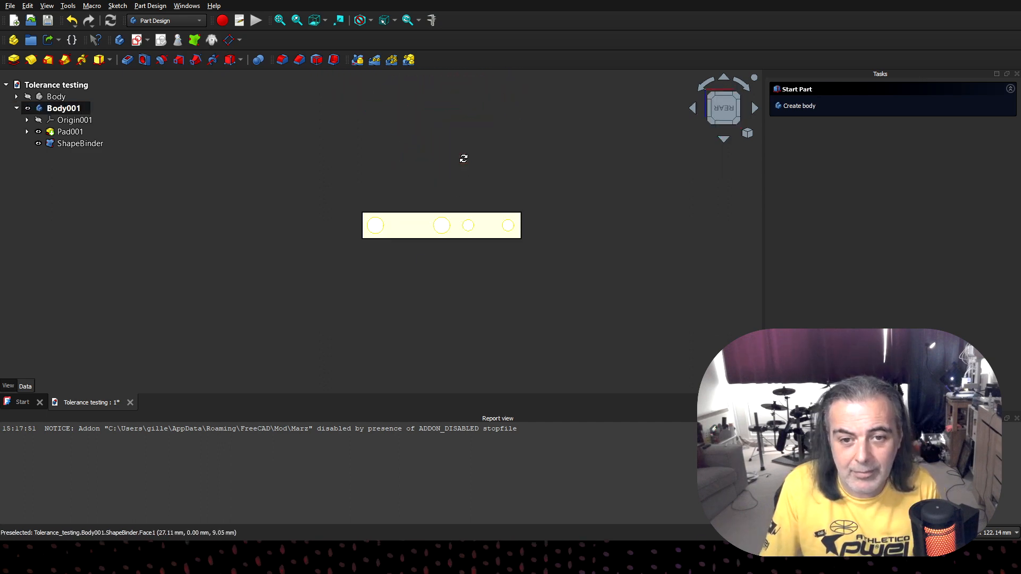
{"action": "middle_click_drag", "start_coordinate": [463, 159], "coordinate": [429, 160]}
- Hide the shape binder and start a sketch on the second bar's long rear face, where the binder lies
{"action": "left_click", "coordinate": [719, 110]}
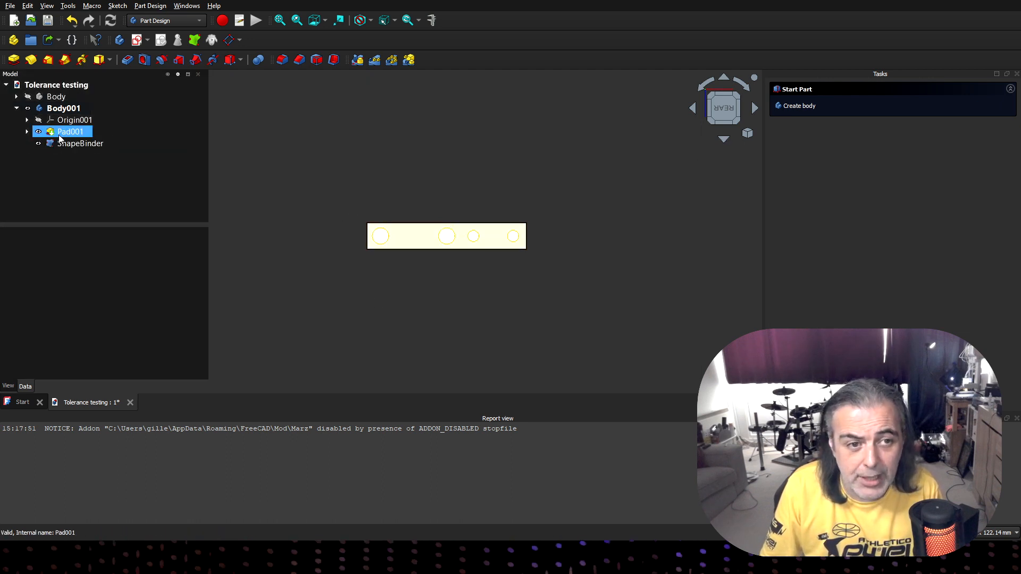
{"action": "left_click", "coordinate": [59, 135]}
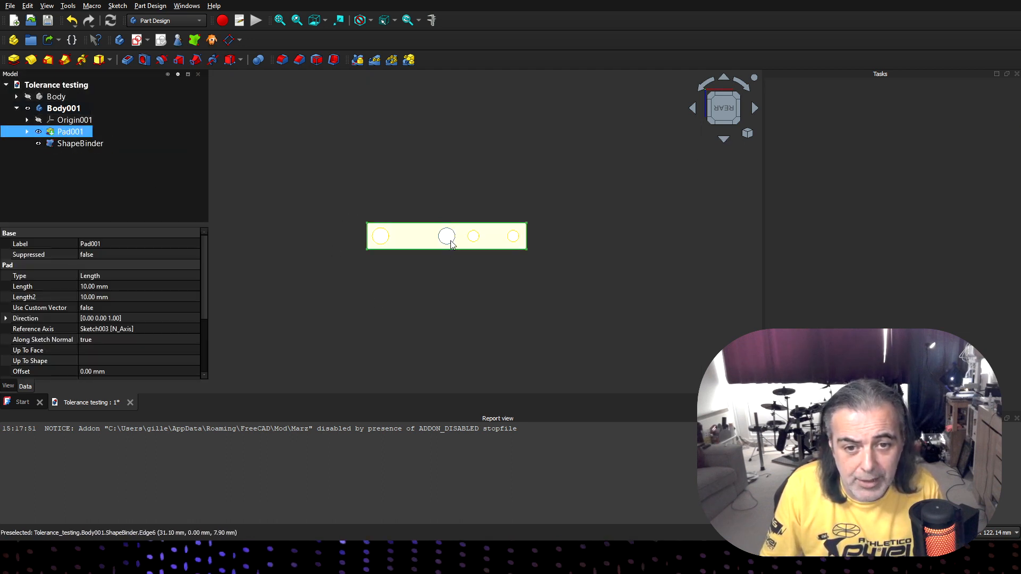
{"action": "left_click", "coordinate": [40, 144]}
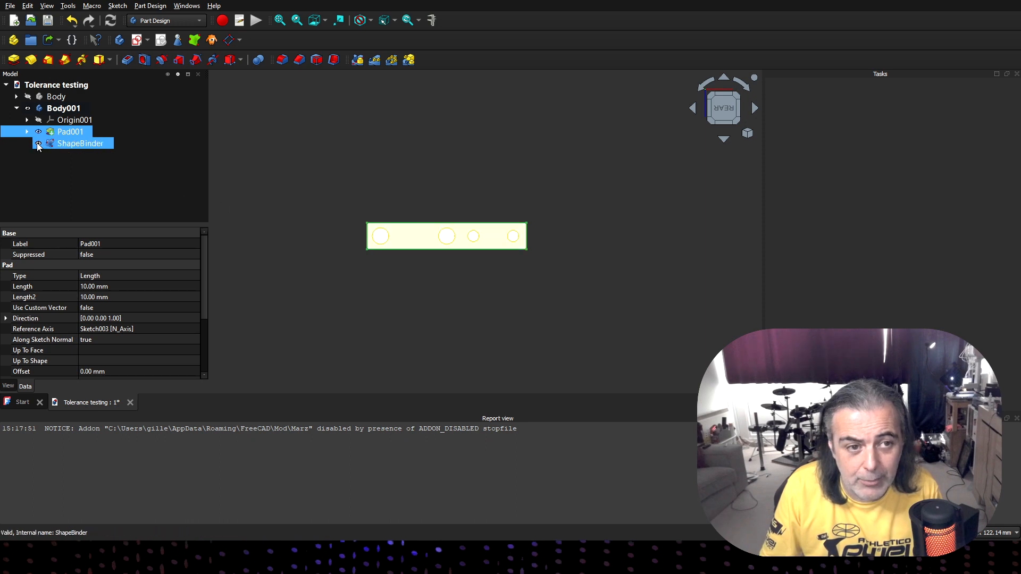
{"action": "left_click", "coordinate": [427, 243]}
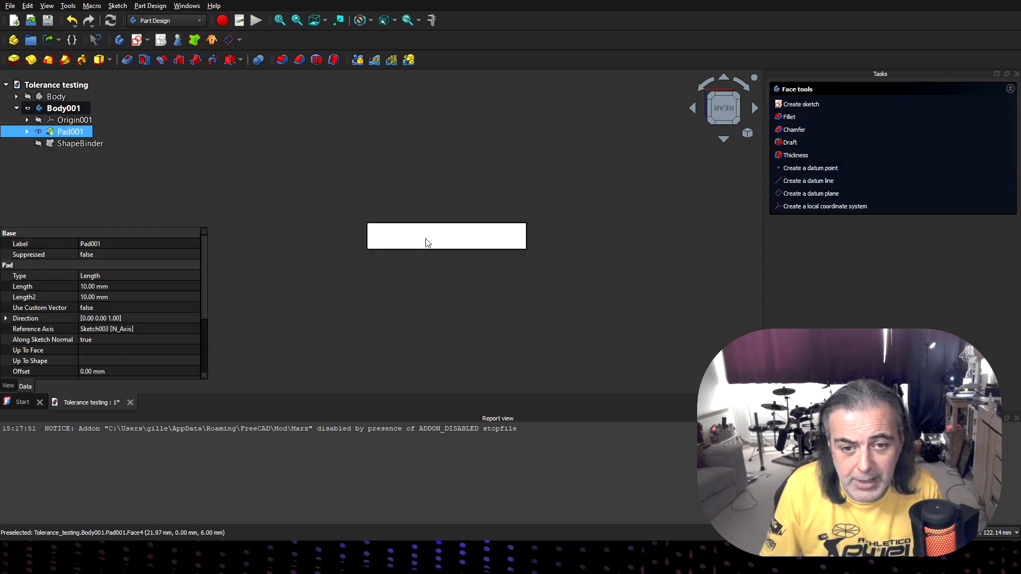
{"action": "left_click", "coordinate": [815, 104]}
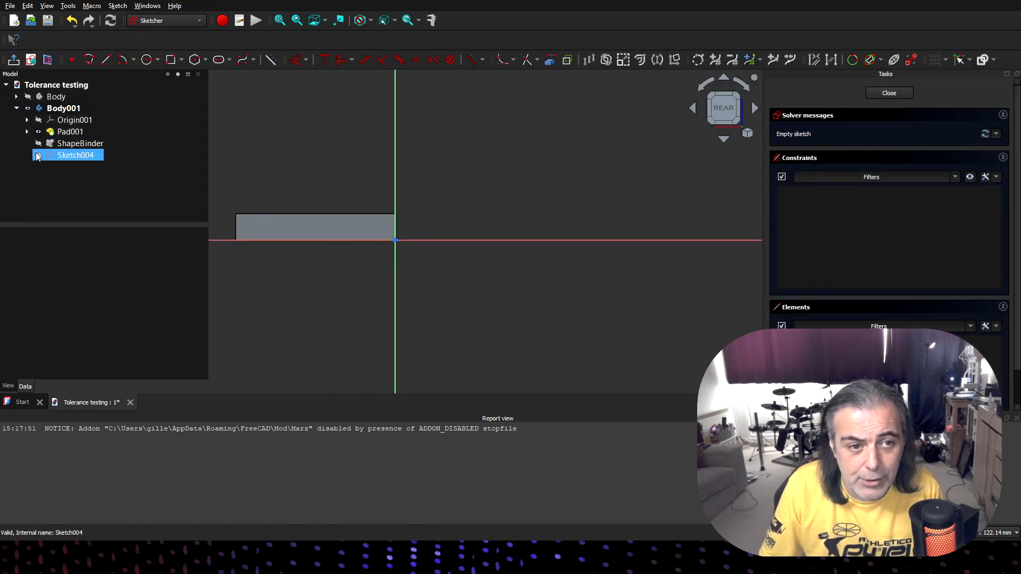
- Show the shape binder again and reference its two larger hole edges as external geometry in the sketch
{"action": "left_click", "coordinate": [35, 143]}
{"action": "left_click", "coordinate": [39, 144]}
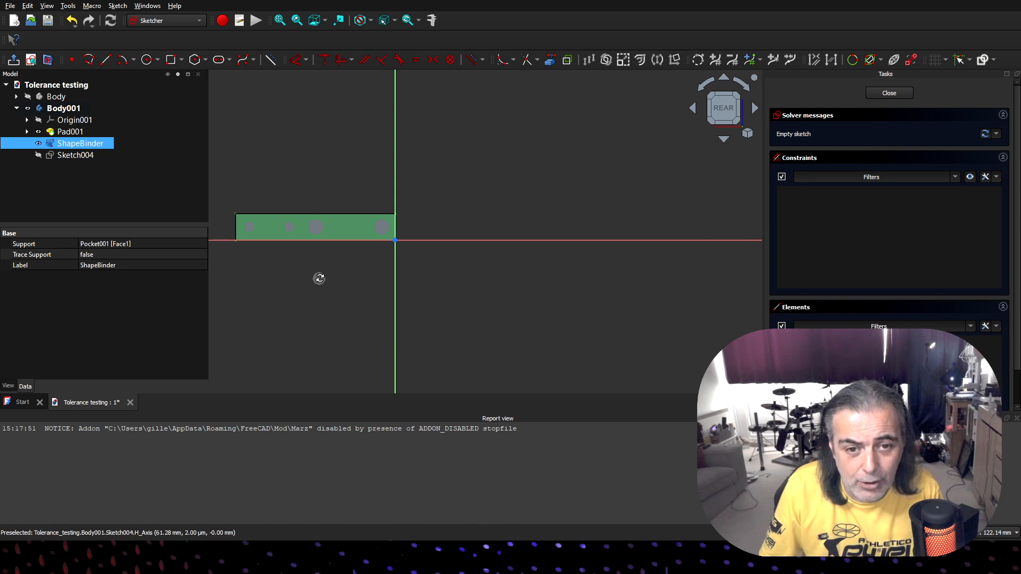
{"action": "middle_click_drag", "start_coordinate": [319, 278], "coordinate": [344, 289]}
{"action": "left_click", "coordinate": [385, 229]}
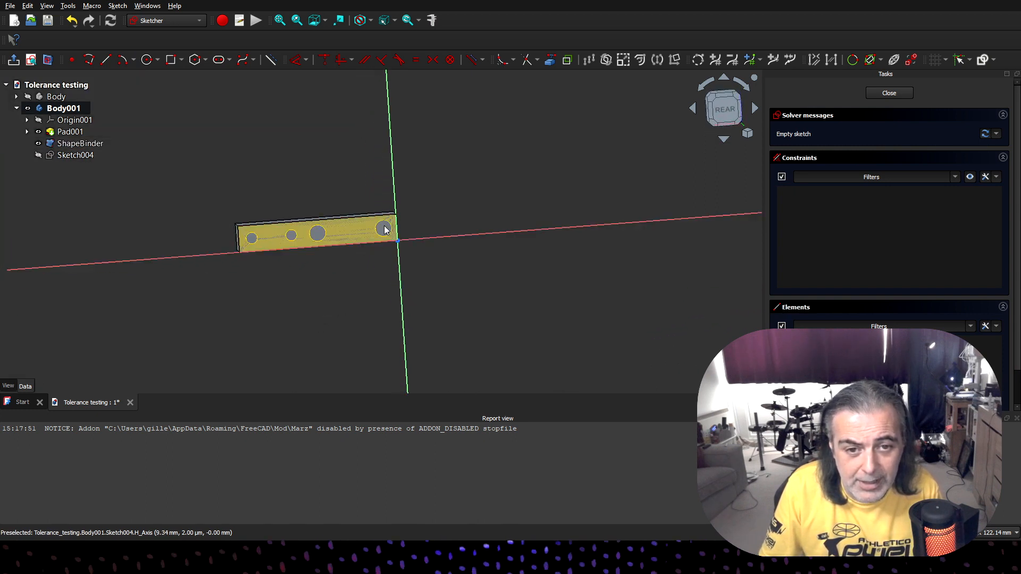
{"action": "left_click", "coordinate": [552, 64]}
{"action": "scroll", "coordinate": [383, 221], "scroll_direction": "up", "scroll_amount": 5}
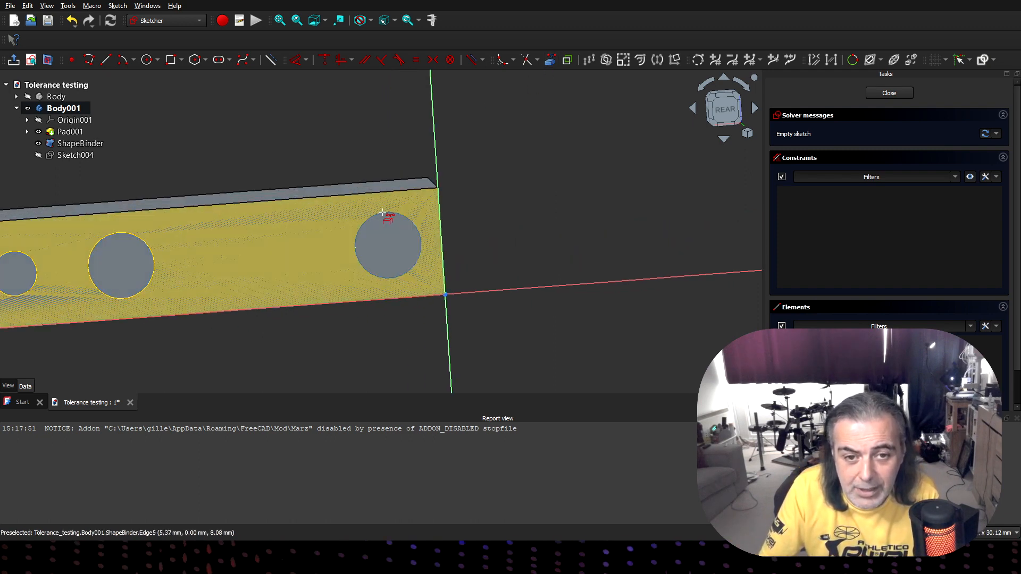
{"action": "scroll", "coordinate": [383, 212], "scroll_direction": "up", "scroll_amount": 3}
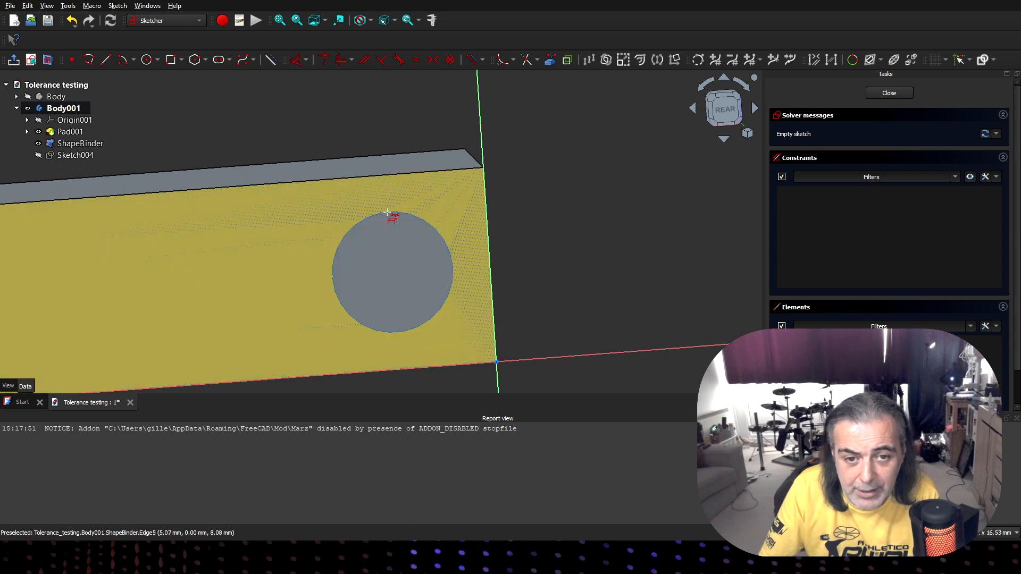
{"action": "left_click", "coordinate": [388, 214]}
{"action": "scroll", "coordinate": [351, 255], "scroll_direction": "down", "scroll_amount": 4}
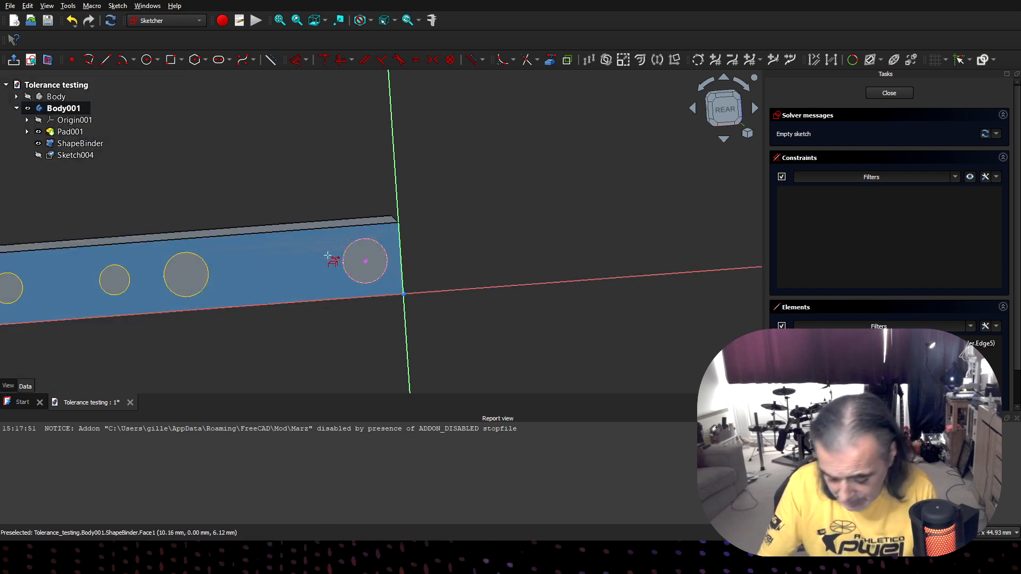
{"action": "key", "text": "Left"}
{"action": "key", "text": "Left"}
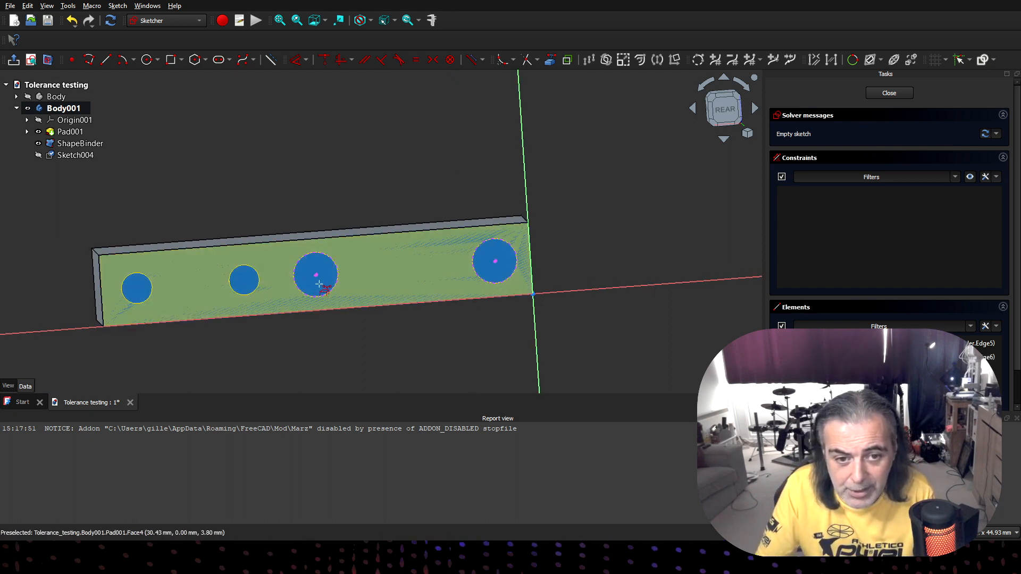
- Reference the shape binder's two smaller hole edges as external geometry
{"action": "key", "text": "Escape"}
{"action": "key", "text": "Left"}
{"action": "key", "text": "Left"}
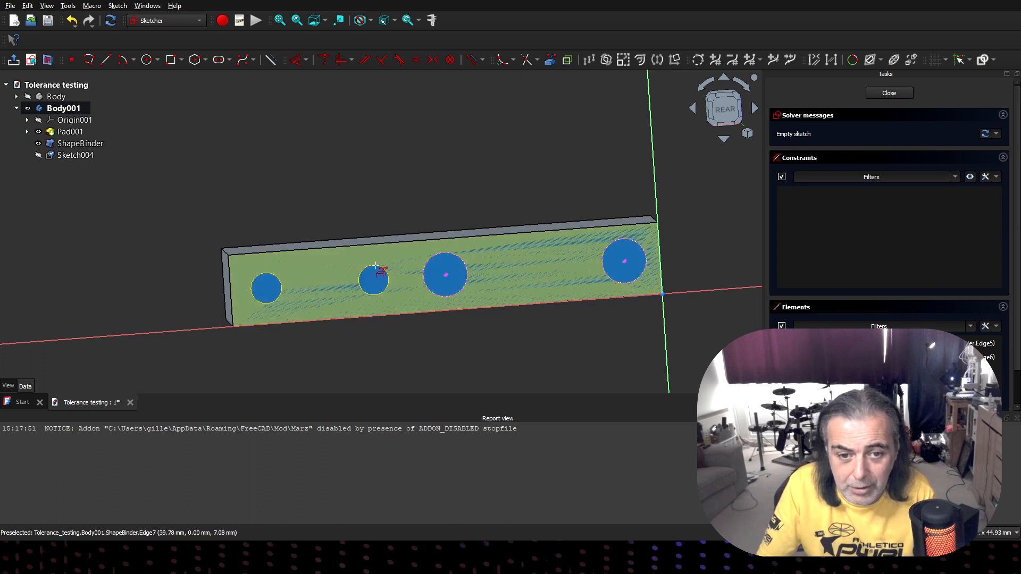
{"action": "key", "text": "g"}
{"action": "key", "text": "x"}
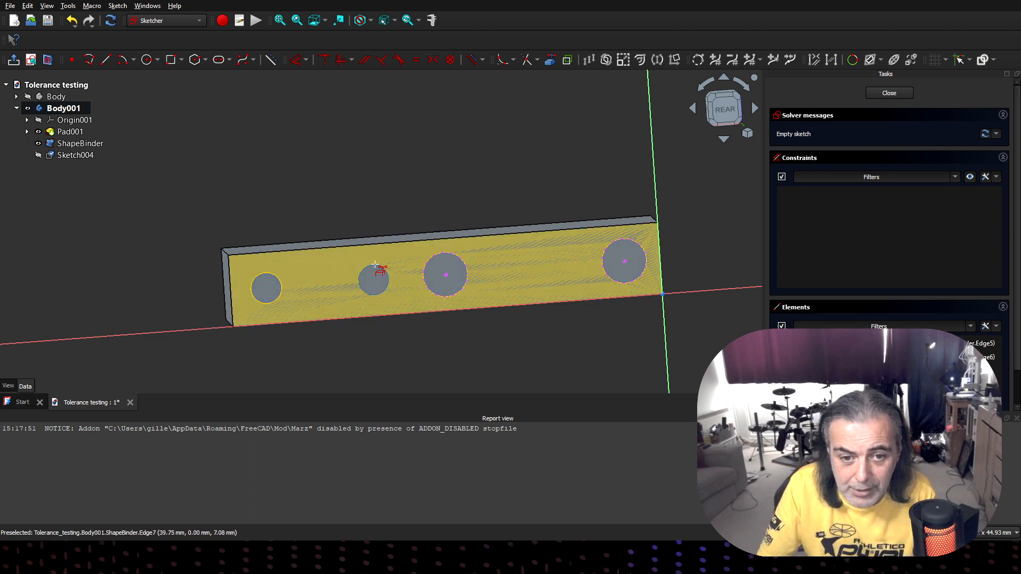
{"action": "left_click", "coordinate": [275, 275]}
{"action": "scroll", "coordinate": [429, 215], "scroll_direction": "down", "scroll_amount": 1}
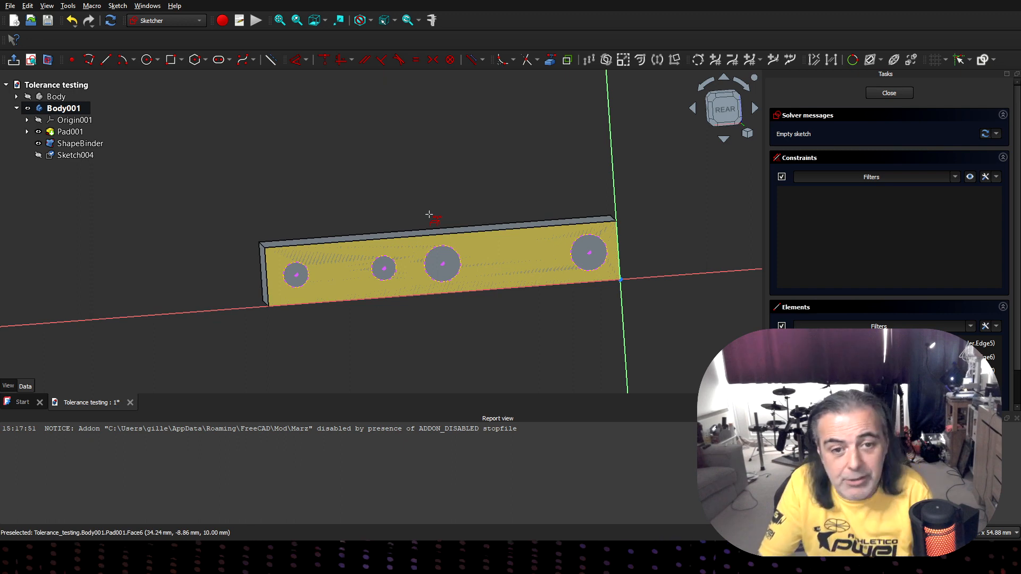
{"action": "scroll", "coordinate": [435, 199], "scroll_direction": "down", "scroll_amount": 1}
{"action": "scroll", "coordinate": [435, 198], "scroll_direction": "up", "scroll_amount": 2}
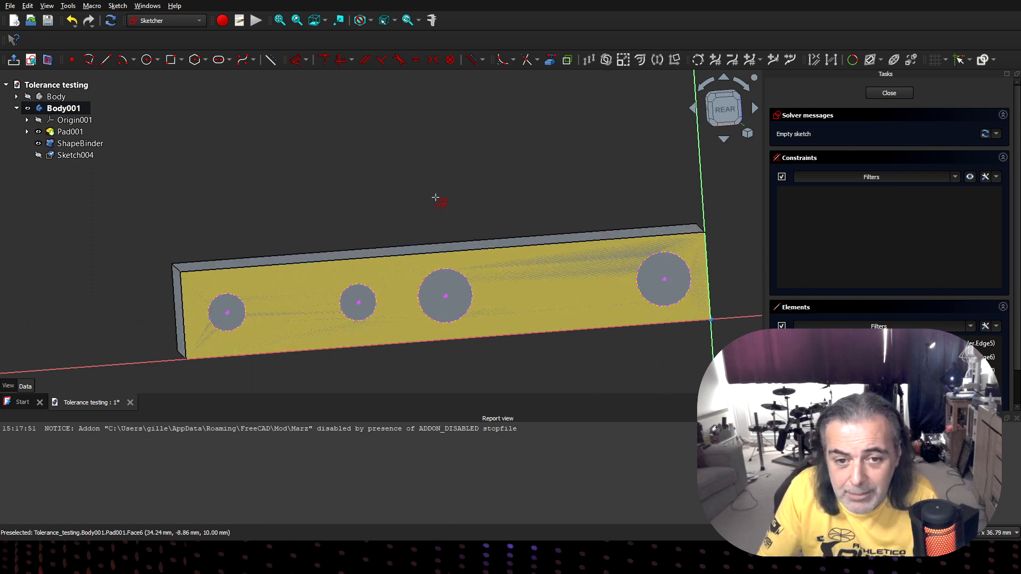
{"action": "middle_click_drag", "start_coordinate": [420, 181], "coordinate": [453, 170]}
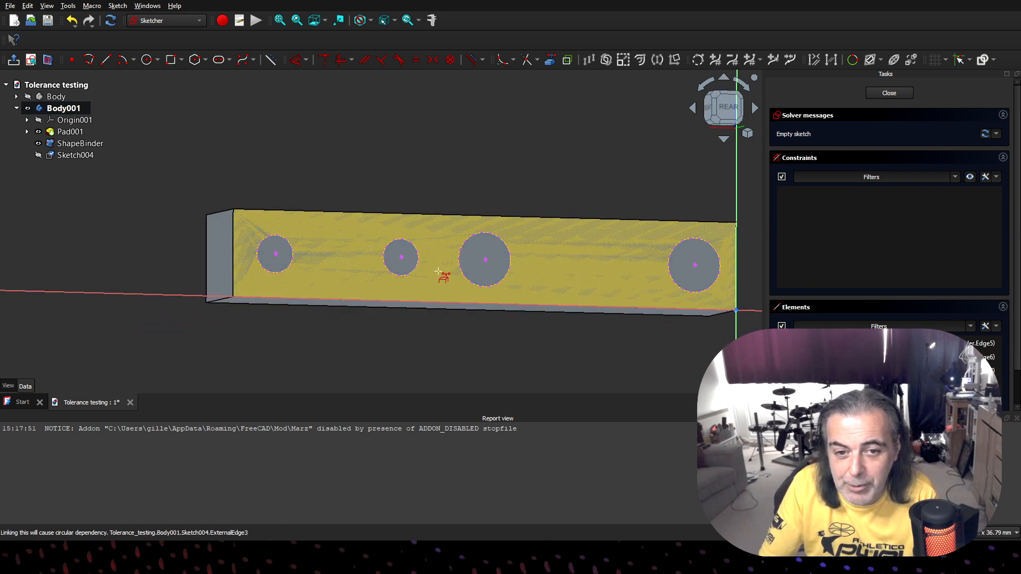
{"action": "left_click", "coordinate": [440, 274]}
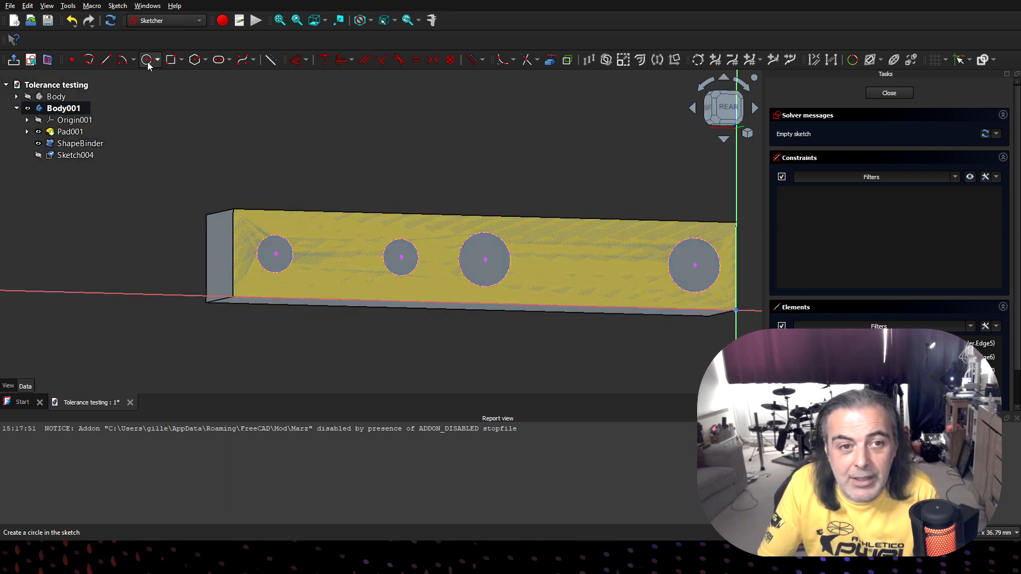
- Draw two circles centred on the two larger referenced holes, matching their edges, and close the sketch
{"action": "left_click", "coordinate": [148, 62]}
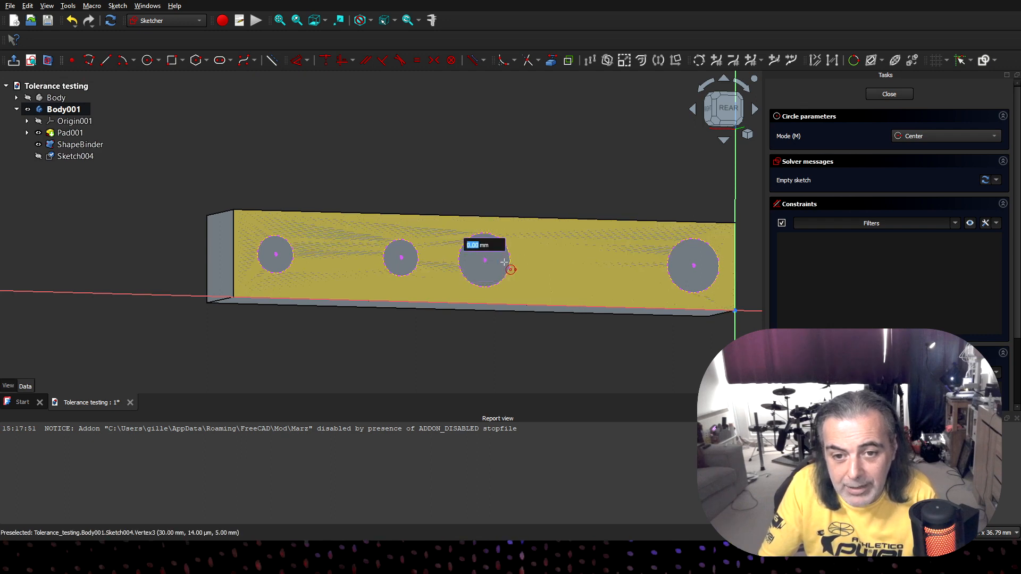
{"action": "left_click", "coordinate": [485, 259]}
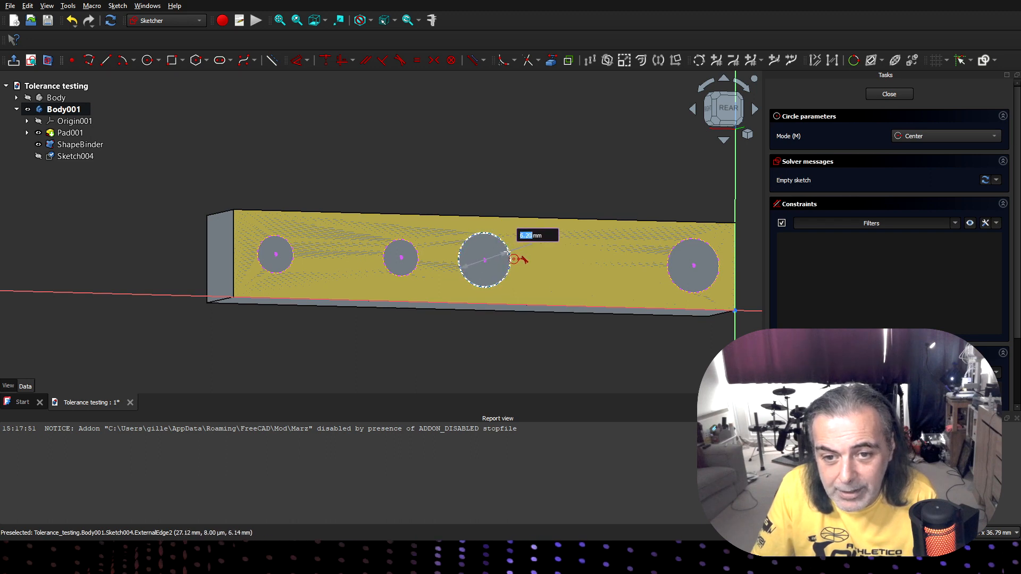
{"action": "left_click", "coordinate": [507, 252]}
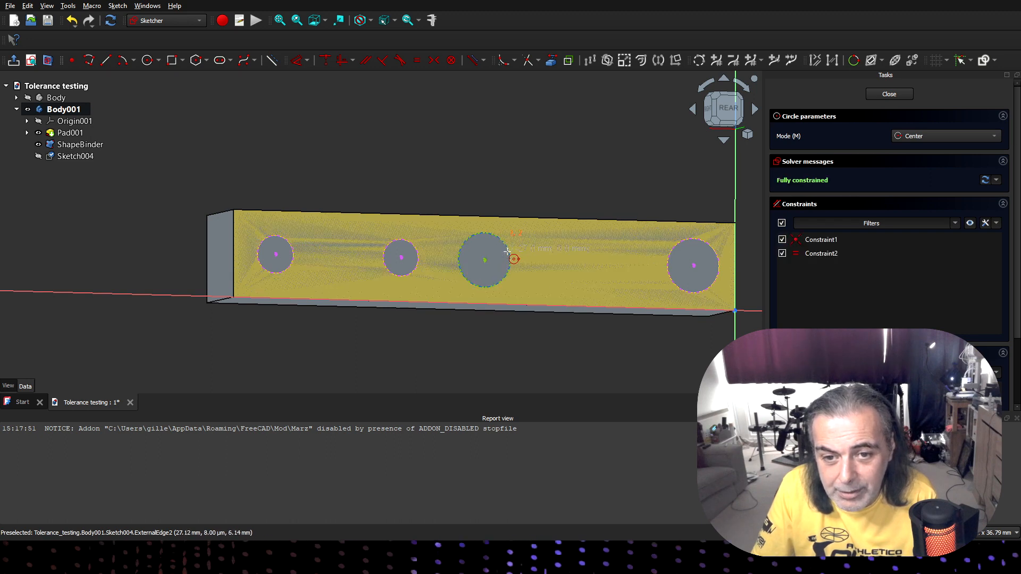
{"action": "left_click", "coordinate": [694, 265]}
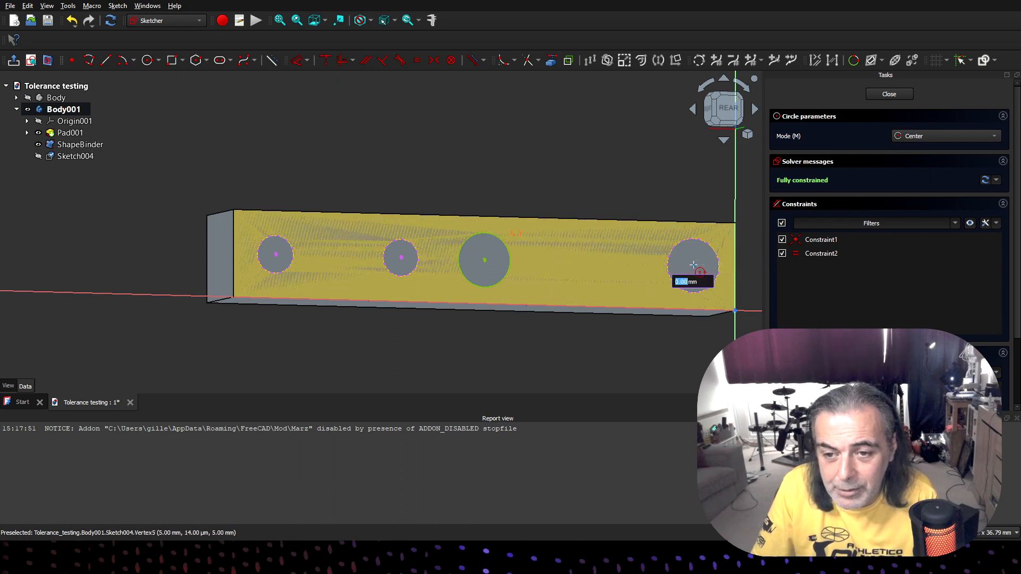
{"action": "left_click", "coordinate": [666, 266]}
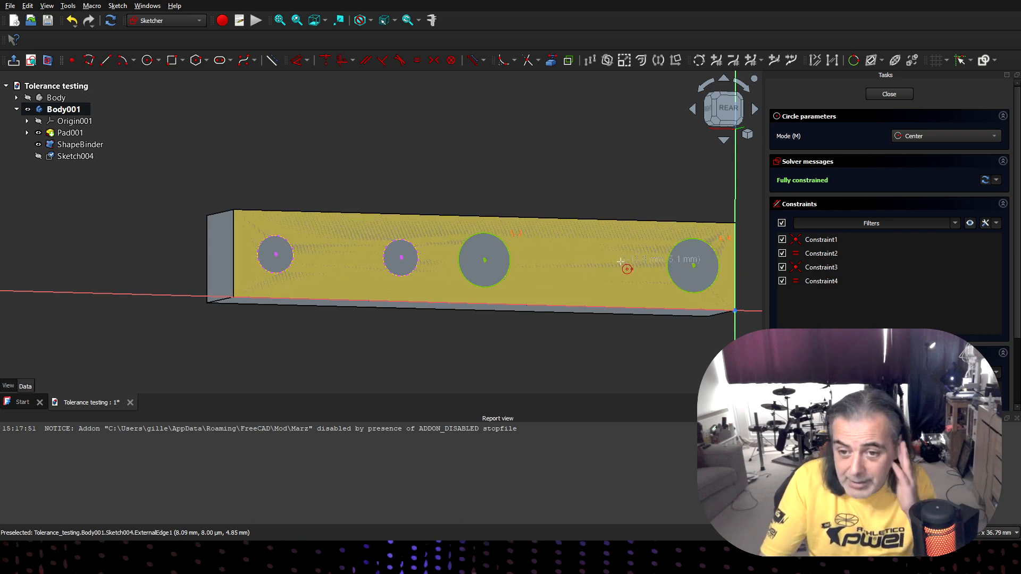
{"action": "left_click", "coordinate": [888, 94]}
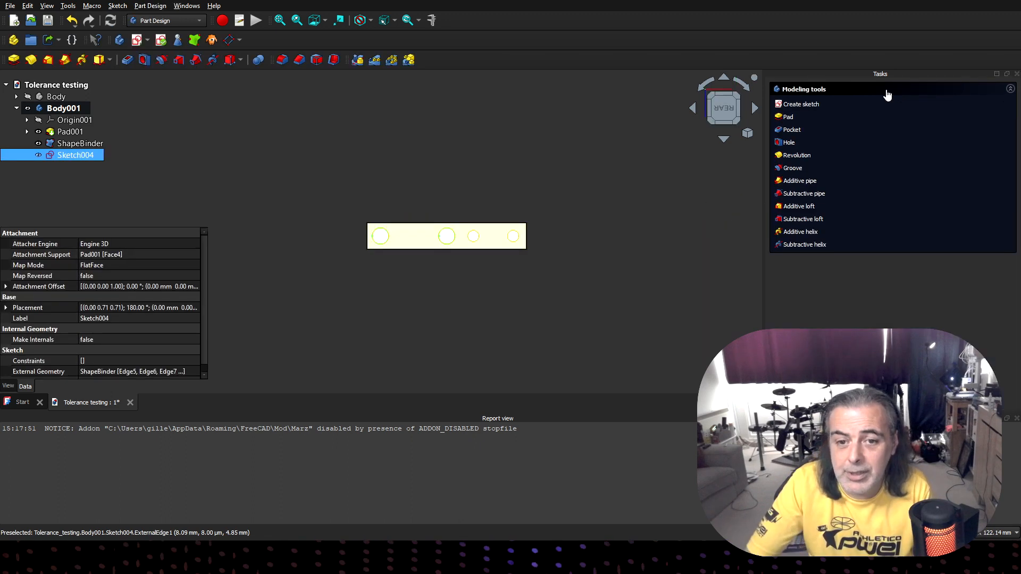
- Pocket the two larger circles into the second bar to a length of 6.3 mm
{"action": "left_click", "coordinate": [790, 131]}
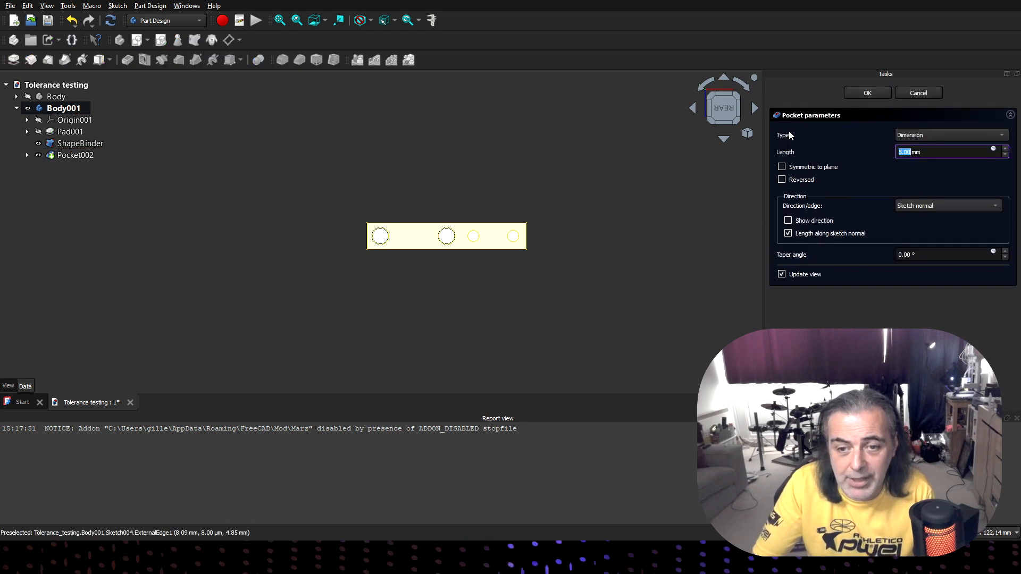
{"action": "type", "text": "6"}
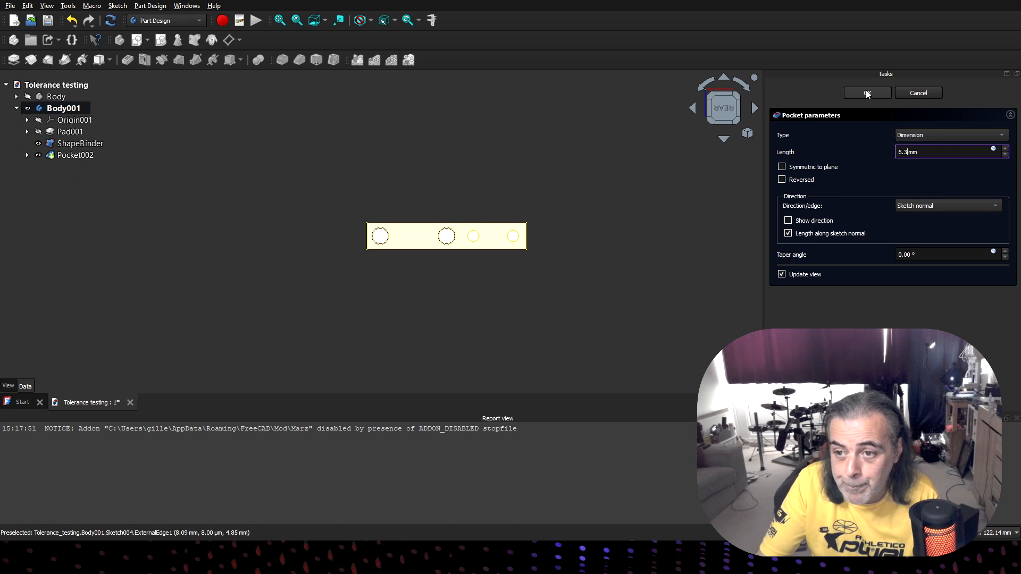
{"action": "left_click", "coordinate": [866, 91]}
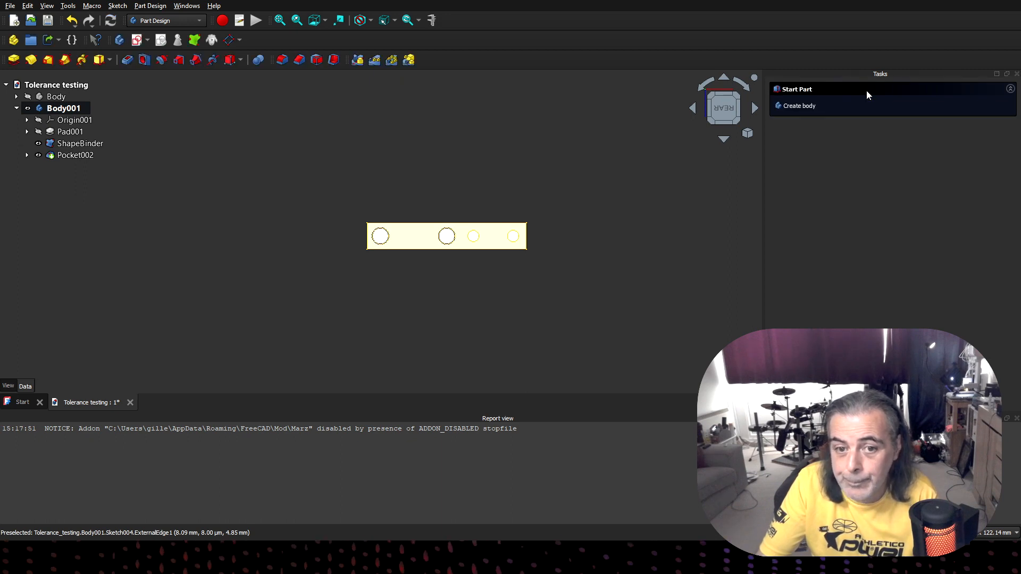
- Start a sketch on the bar's bottom face and reference its front edge and small-hole end edge as external geometry
{"action": "middle_click_drag", "start_coordinate": [473, 289], "coordinate": [461, 330]}
{"action": "middle_click_drag", "start_coordinate": [605, 228], "coordinate": [556, 256]}
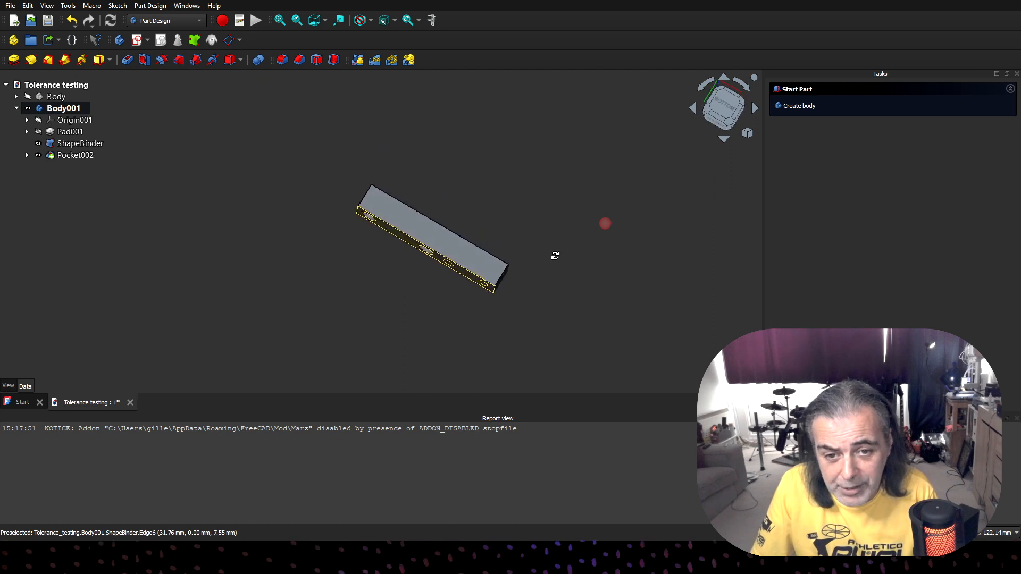
{"action": "left_click", "coordinate": [455, 248]}
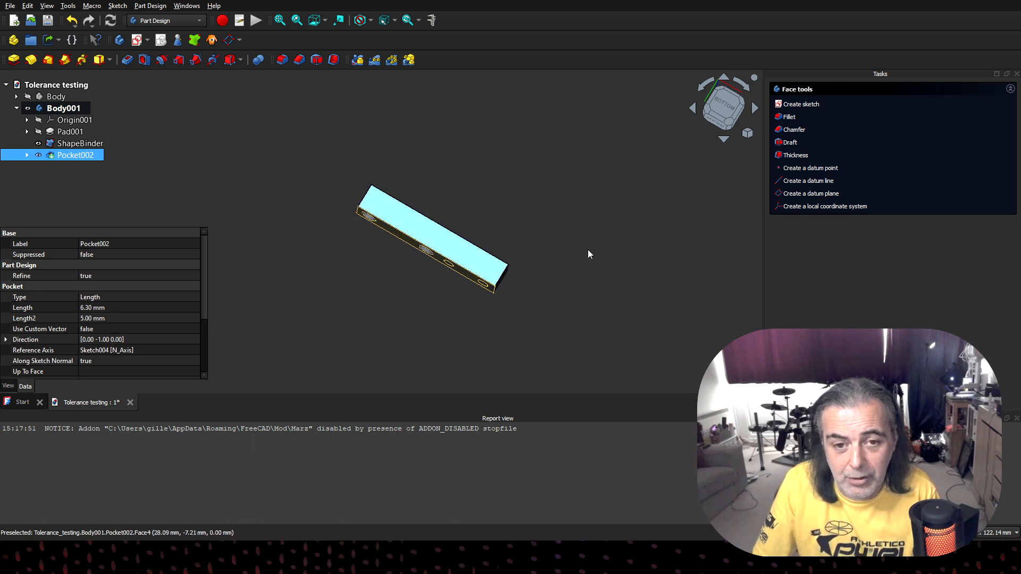
{"action": "left_click", "coordinate": [801, 105]}
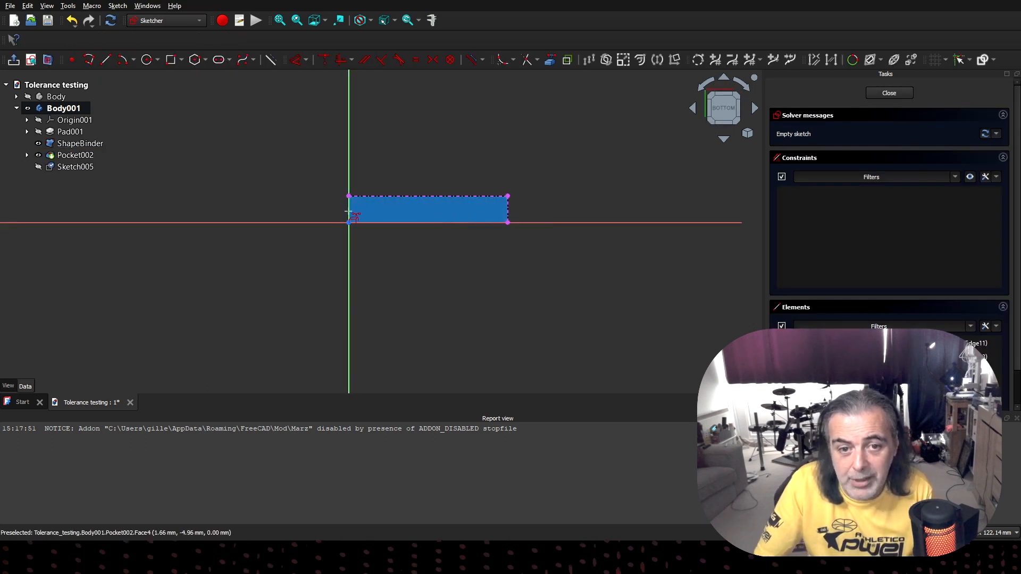
- Draw a 25 mm by 8 mm rectangle from the bottom face's front corner at the small-hole end and close the sketch
{"action": "mouse_move", "coordinate": [467, 302]}
{"action": "middle_mouse_down"}
{"action": "mouse_move", "coordinate": [484, 251]}
{"action": "mouse_move", "coordinate": [425, 204]}
{"action": "middle_mouse_up"}
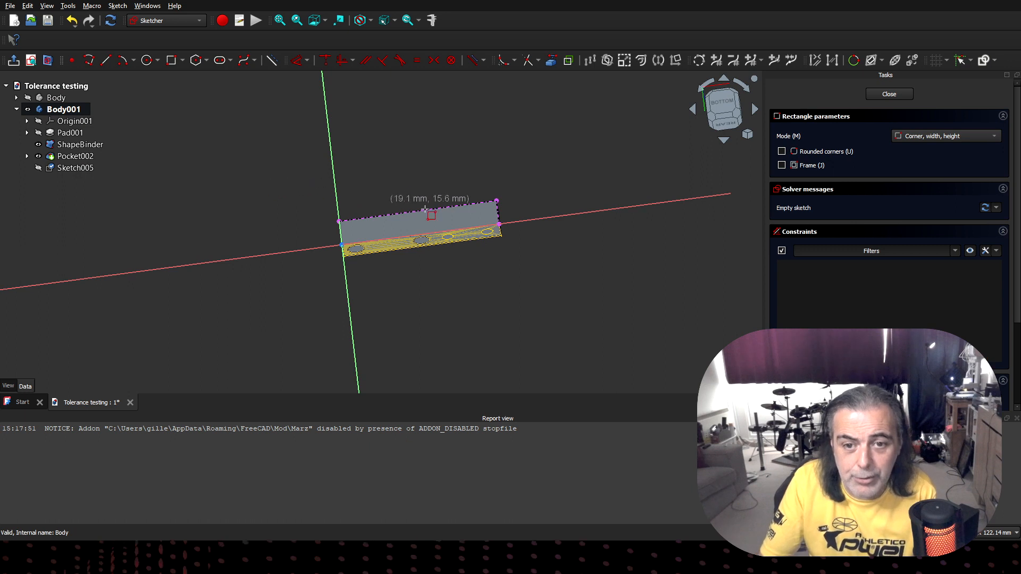
{"action": "left_click", "coordinate": [496, 200]}
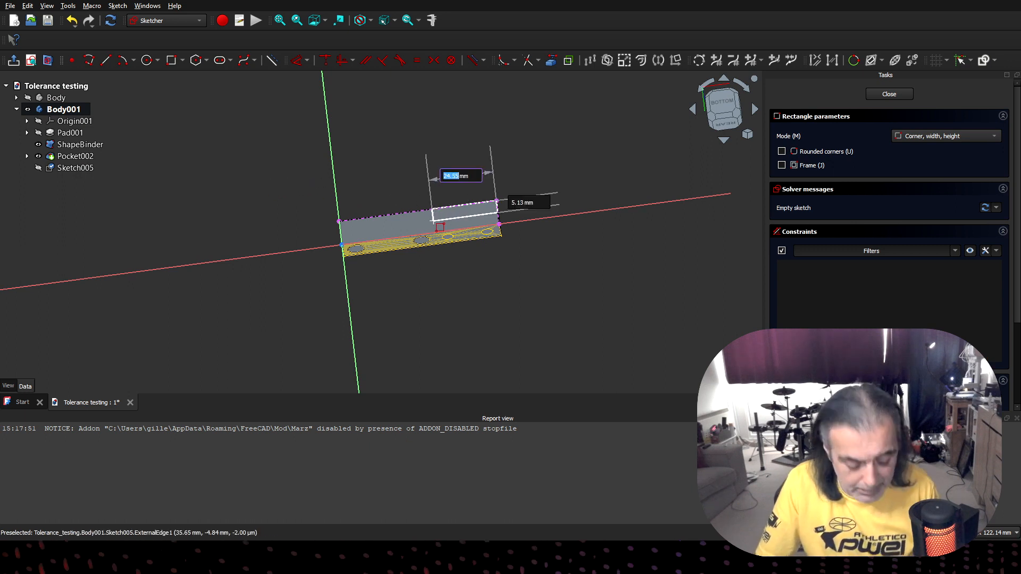
{"action": "type", "text": "25"}
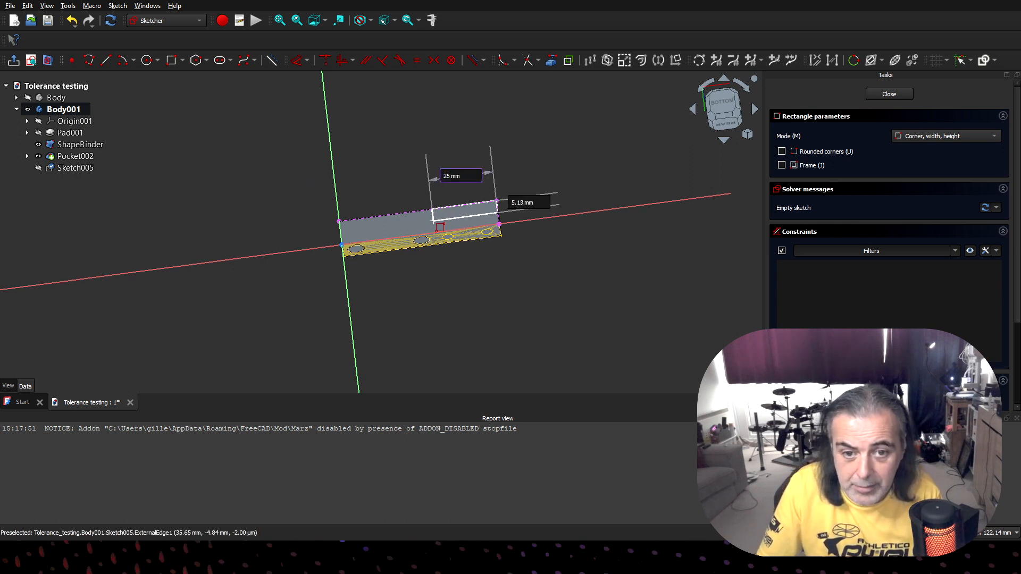
{"action": "key", "text": "Tab"}
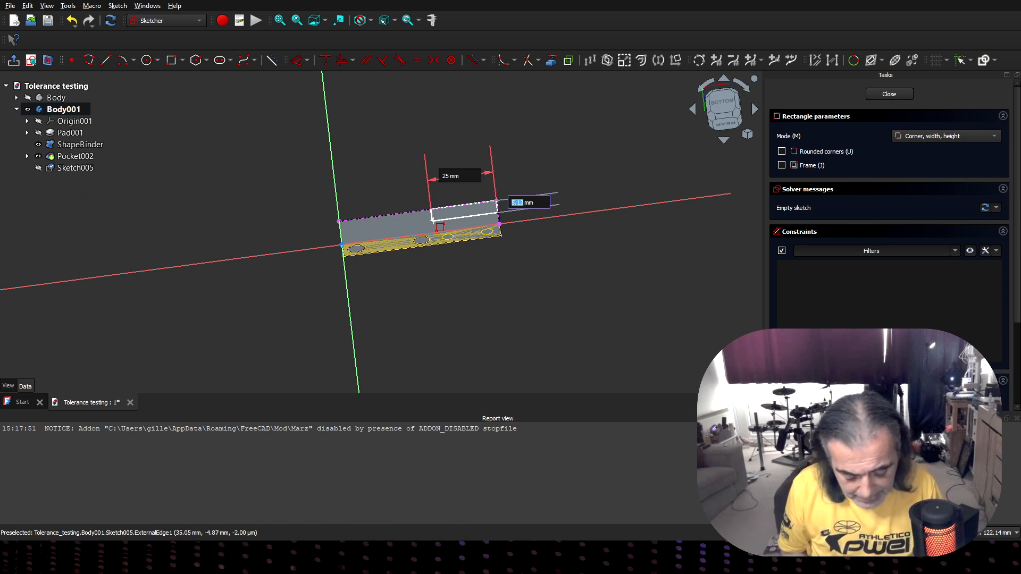
{"action": "type", "text": "8"}
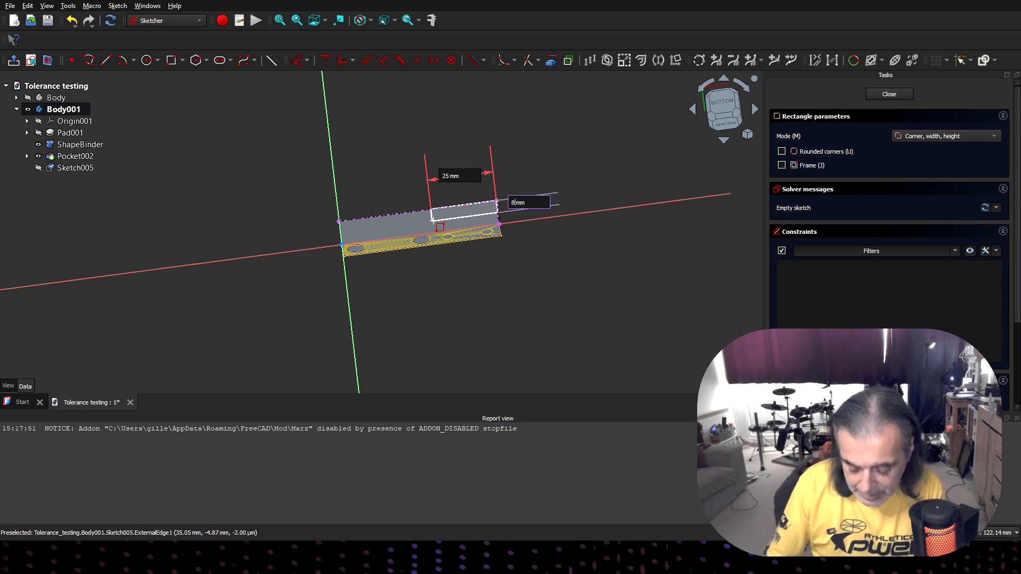
{"action": "key", "text": "Return"}
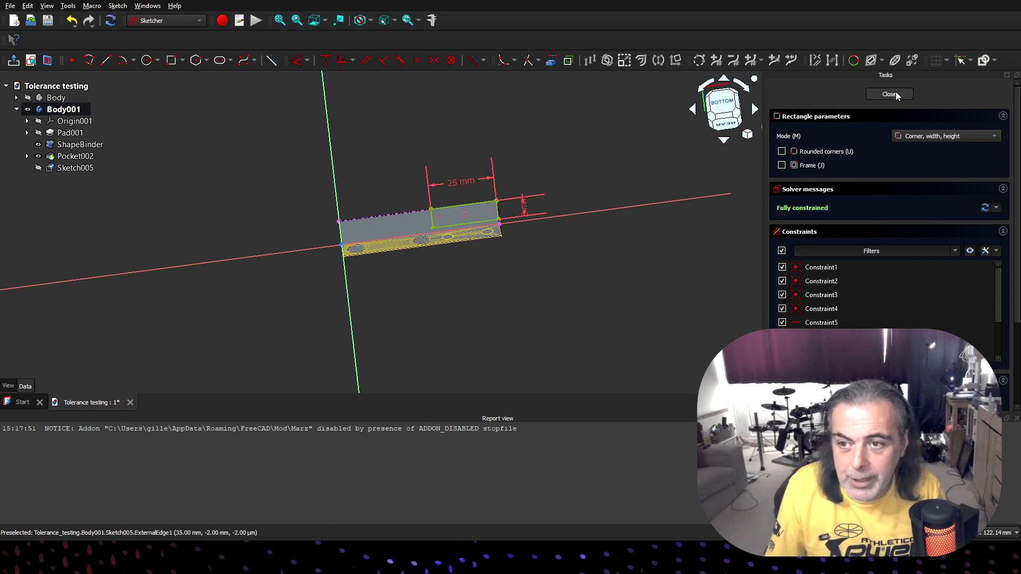
{"action": "left_click", "coordinate": [895, 96]}
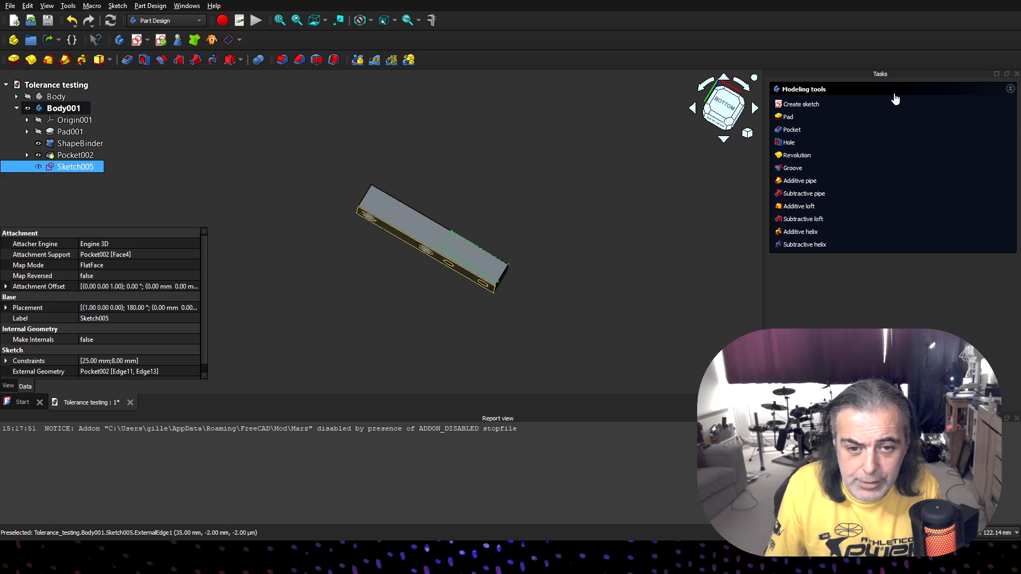
- Pocket the rectangle 10 mm deep to cut a step through the small-hole end of the bar
{"action": "left_click", "coordinate": [794, 131]}
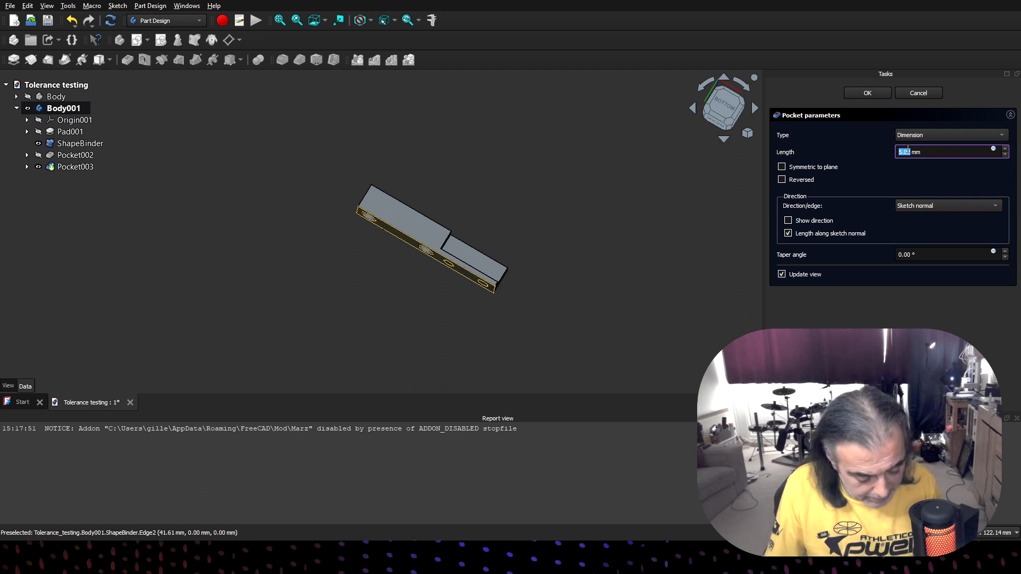
{"action": "type", "text": "10"}
{"action": "left_click", "coordinate": [927, 165]}
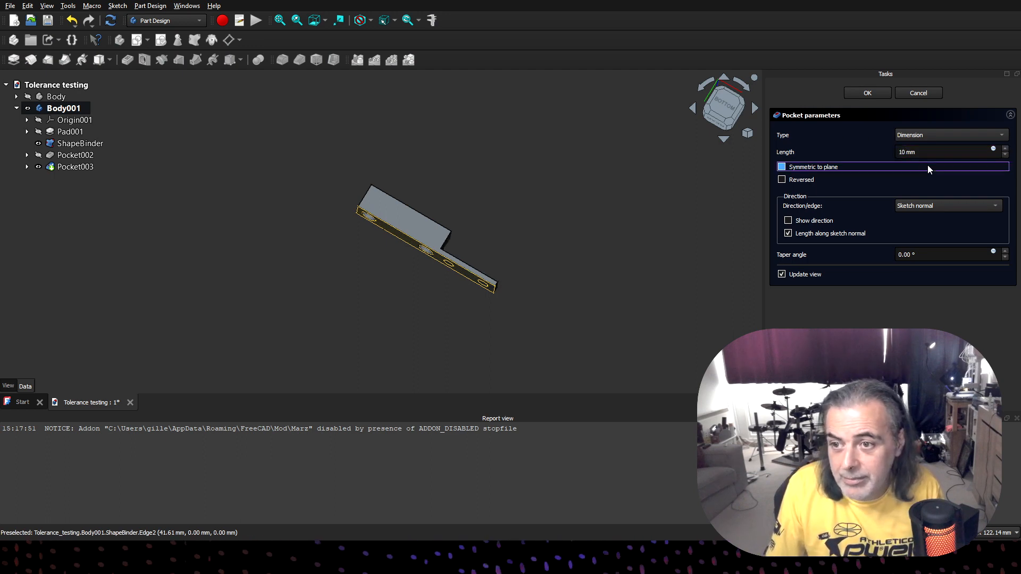
{"action": "left_click", "coordinate": [870, 94]}
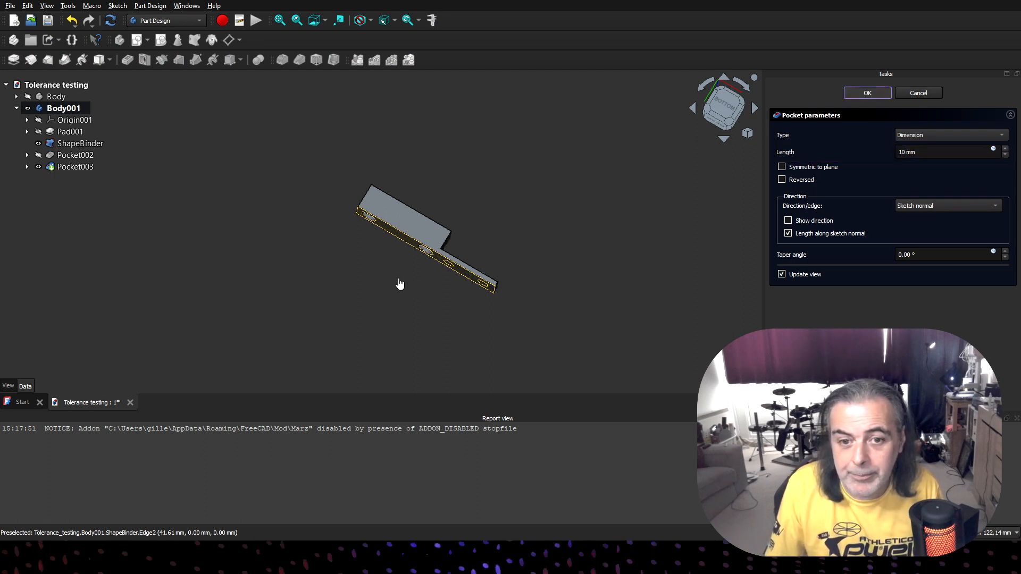
- Select the recessed front face of the stepped end and make the bar semi-transparent
{"action": "middle_click_drag", "start_coordinate": [407, 268], "coordinate": [215, 250]}
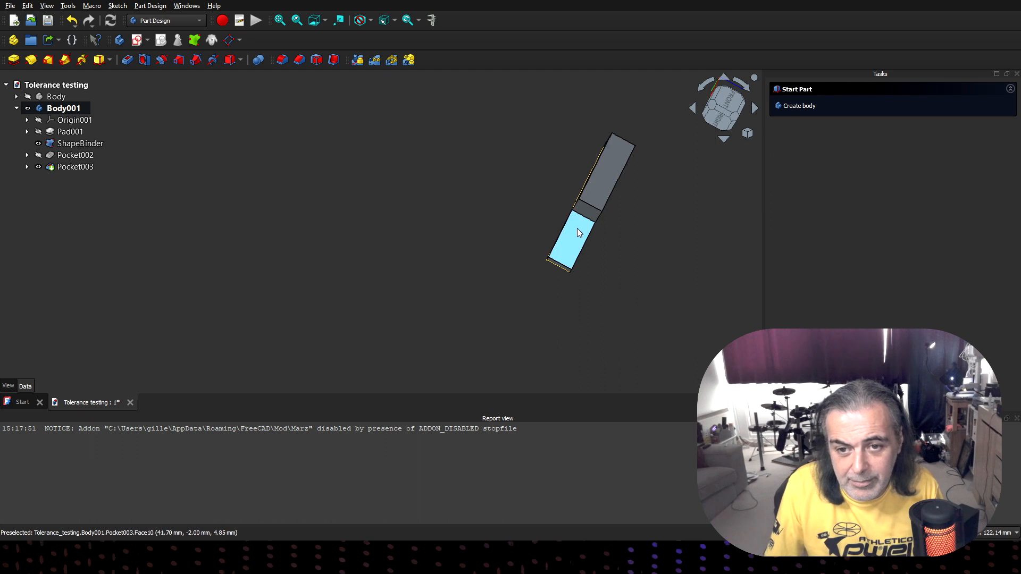
{"action": "left_click", "coordinate": [579, 229]}
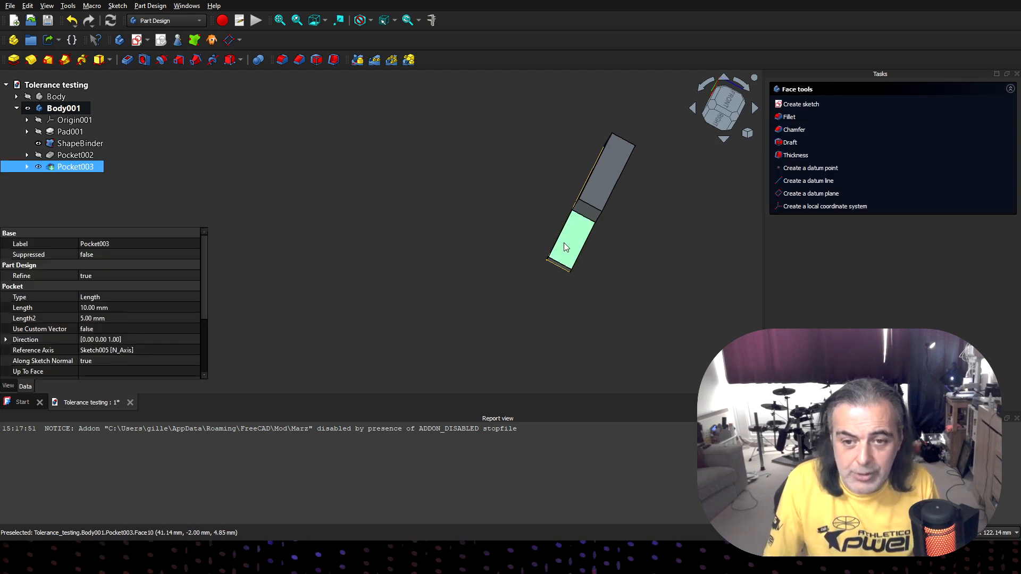
{"action": "left_click", "coordinate": [528, 229]}
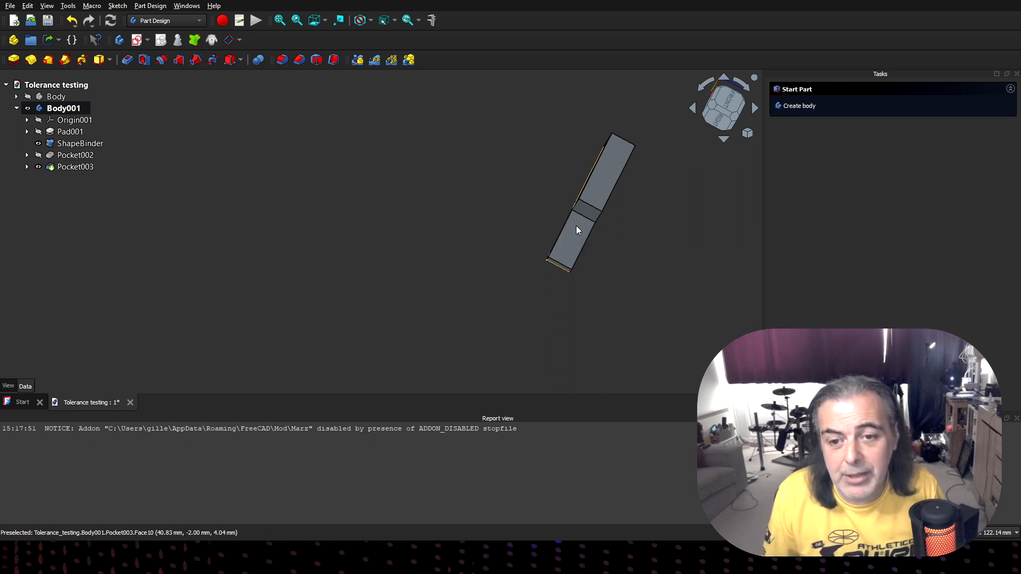
{"action": "left_click", "coordinate": [573, 244]}
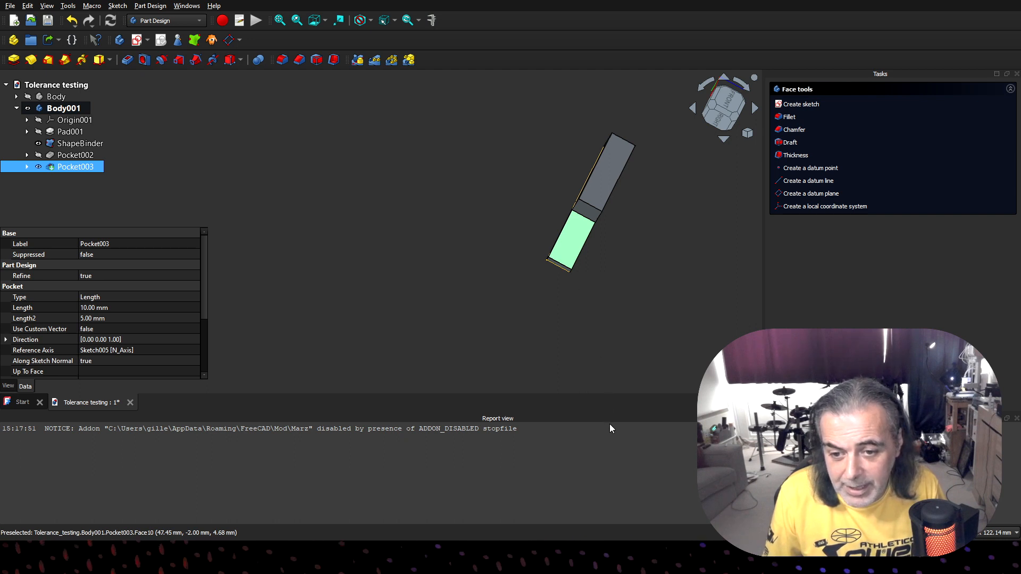
{"action": "key", "text": "v"}
{"action": "key", "text": "t"}
- Start a sketch on the recessed front face of the thin end containing the two smaller hole outlines
{"action": "middle_click_drag", "start_coordinate": [605, 289], "coordinate": [449, 322]}
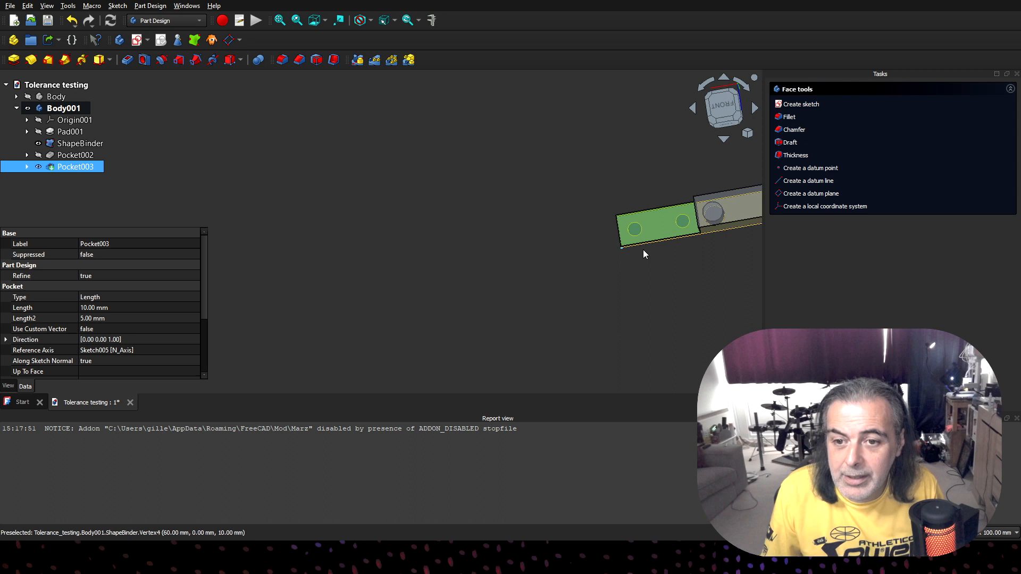
{"action": "middle_click_drag", "start_coordinate": [655, 283], "coordinate": [699, 299]}
{"action": "left_click", "coordinate": [637, 222]}
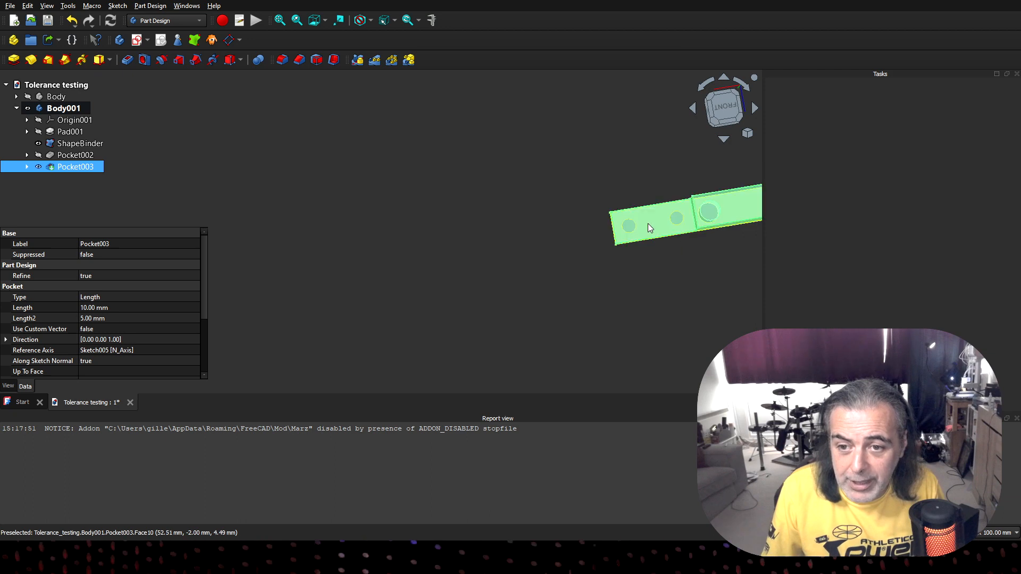
{"action": "left_click", "coordinate": [651, 224]}
{"action": "left_click", "coordinate": [657, 265]}
{"action": "left_click", "coordinate": [654, 224]}
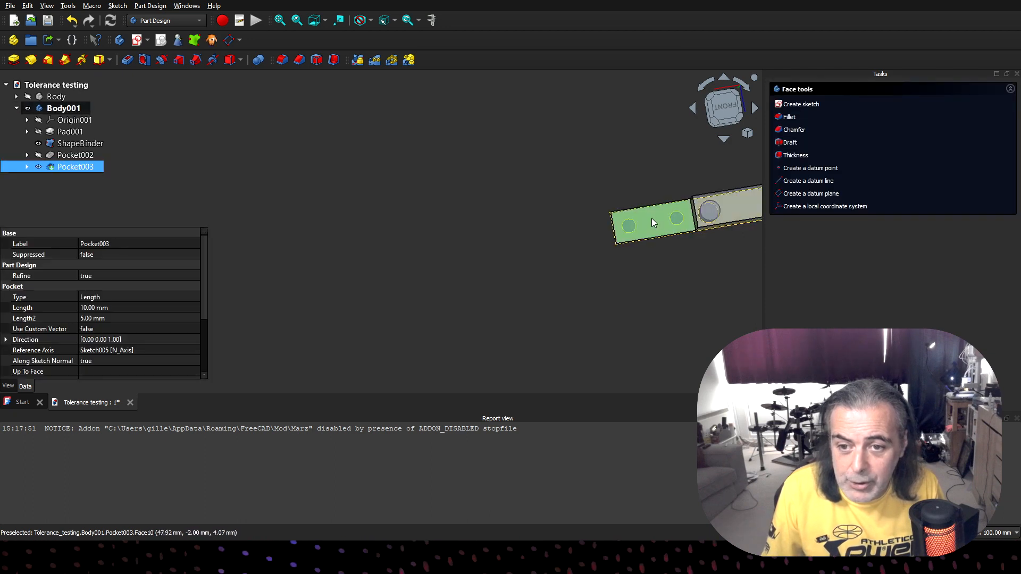
{"action": "left_click", "coordinate": [796, 101]}
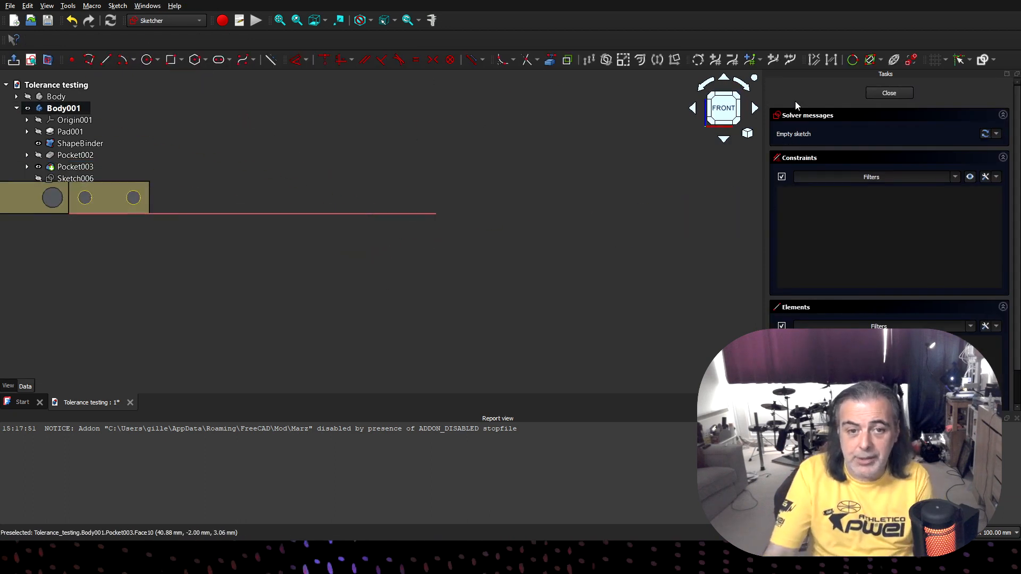
- Reference the shape binder's two smaller hole edges as external geometry in the sketch on the recessed face
{"action": "left_click", "coordinate": [550, 63]}
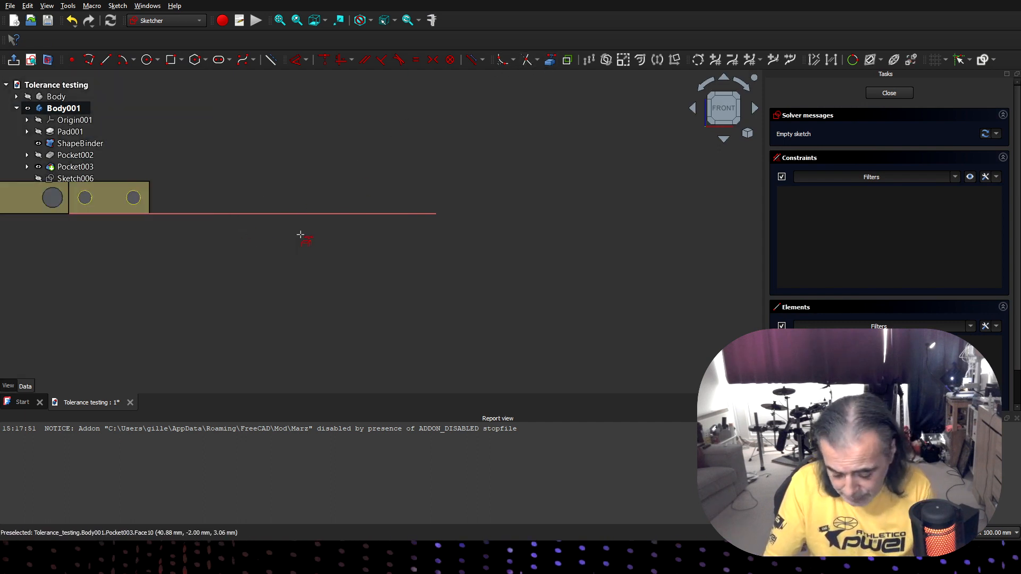
{"action": "key", "text": "Right"}
{"action": "key", "text": "Right"}
{"action": "key", "text": "Right"}
{"action": "key", "text": "Right"}
{"action": "key", "text": "Right"}
{"action": "mouse_move", "coordinate": [445, 151]}
{"action": "middle_mouse_down"}
{"action": "mouse_move", "coordinate": [392, 290]}
{"action": "mouse_move", "coordinate": [404, 167]}
{"action": "middle_mouse_up"}
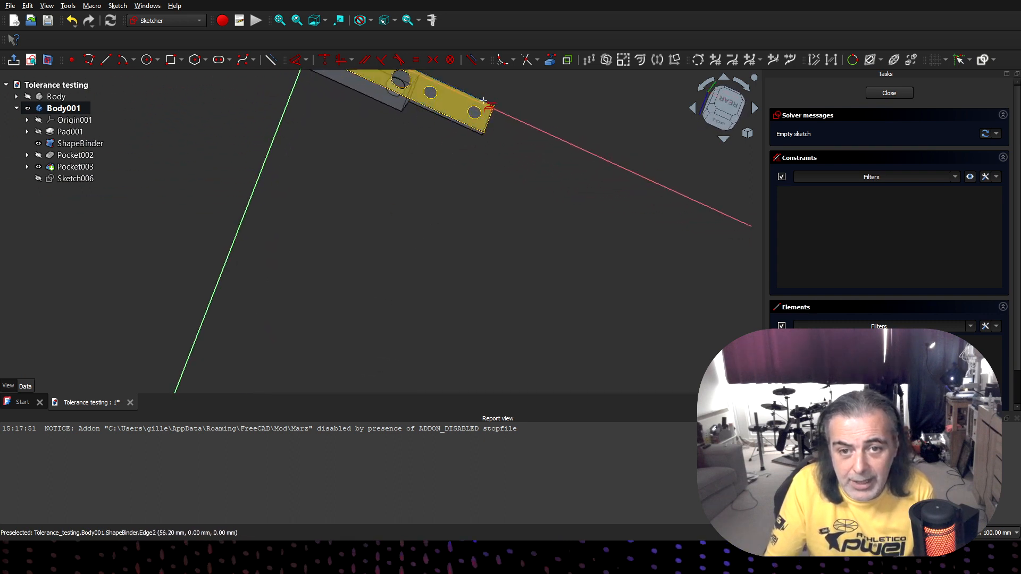
{"action": "left_click", "coordinate": [478, 109]}
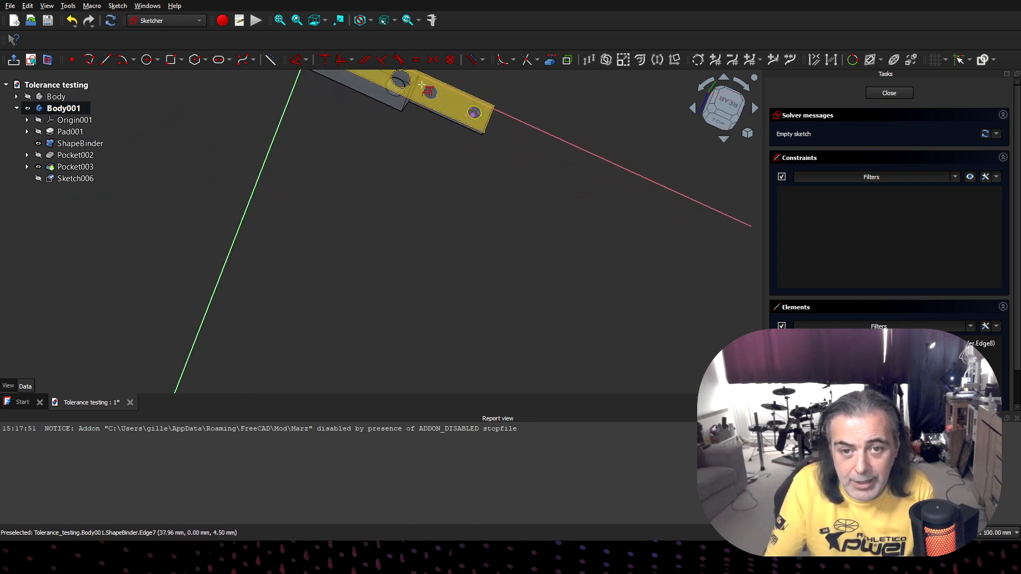
{"action": "left_click", "coordinate": [434, 88]}
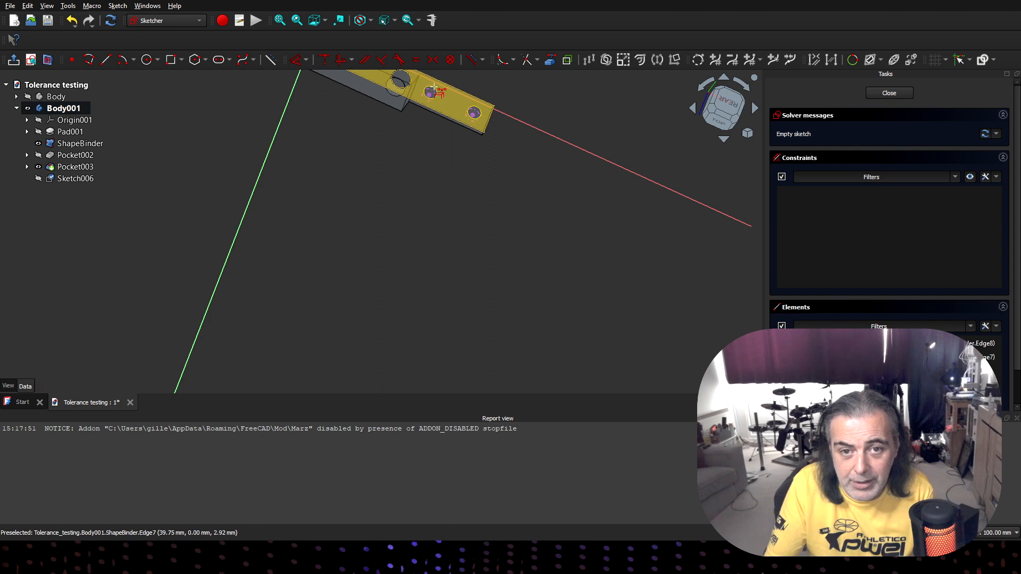
{"action": "middle_click_drag", "start_coordinate": [449, 203], "coordinate": [481, 59]}
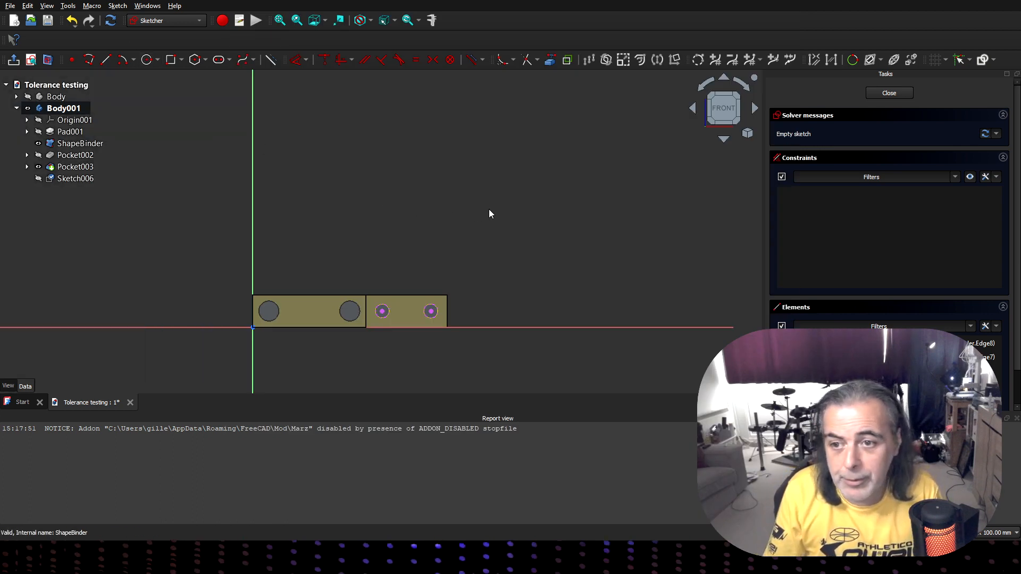
- Draw circles centred on the two referenced small holes, entering 3 mm for each, and finish the sketch
{"action": "left_click", "coordinate": [146, 59]}
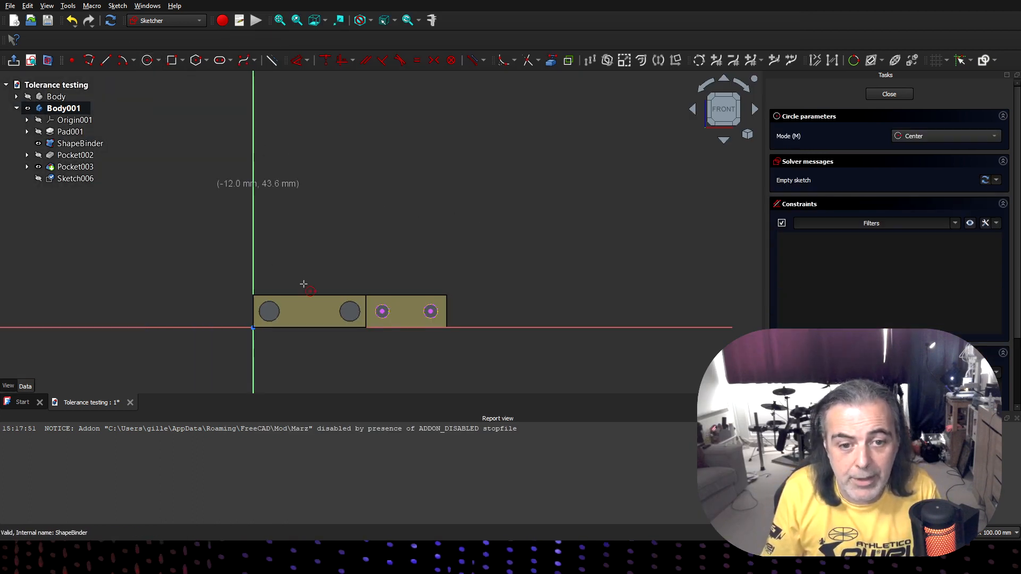
{"action": "left_click", "coordinate": [382, 311]}
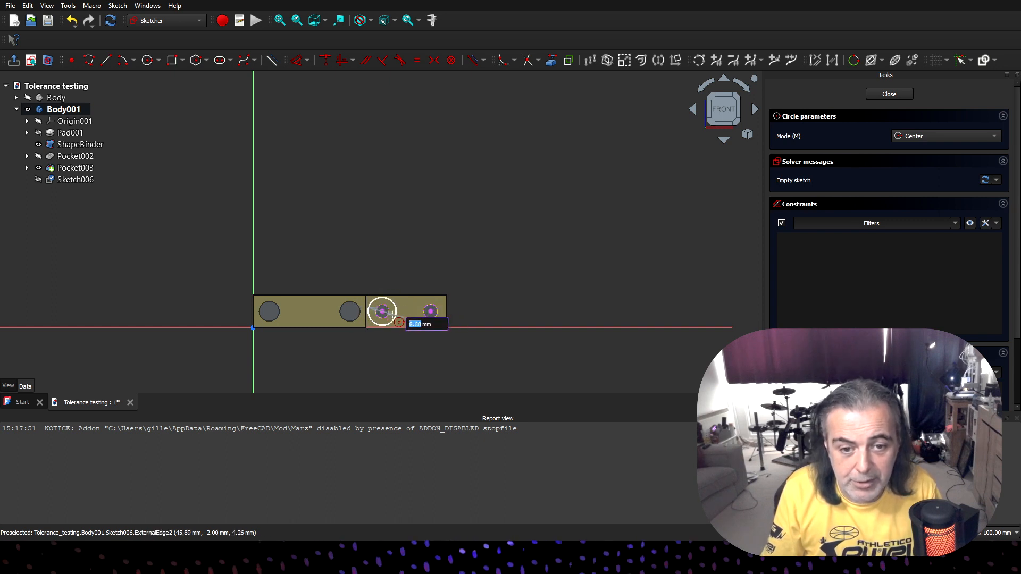
{"action": "type", "text": "3"}
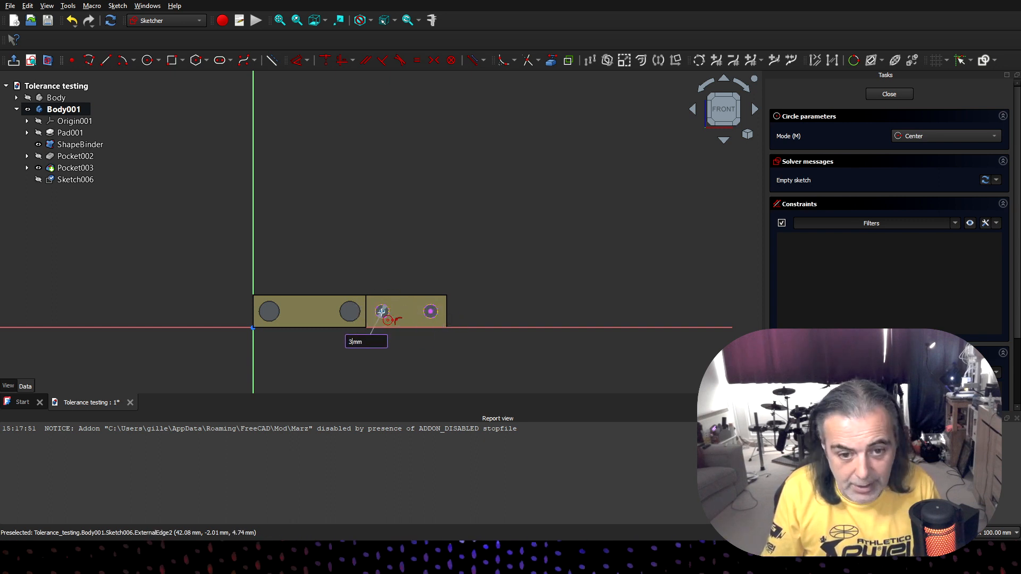
{"action": "key", "text": "Return"}
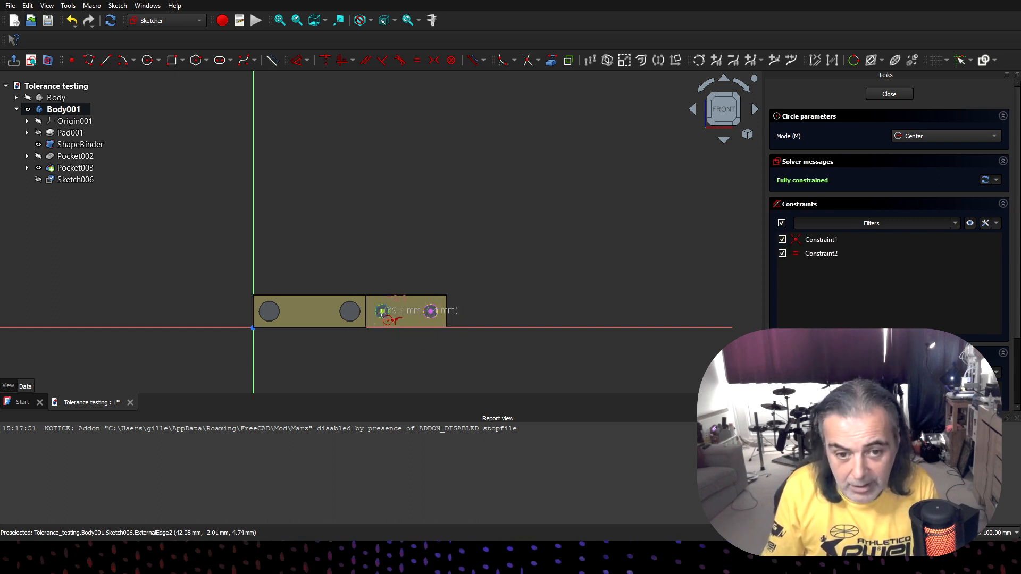
{"action": "left_click", "coordinate": [431, 310]}
{"action": "type", "text": "3"}
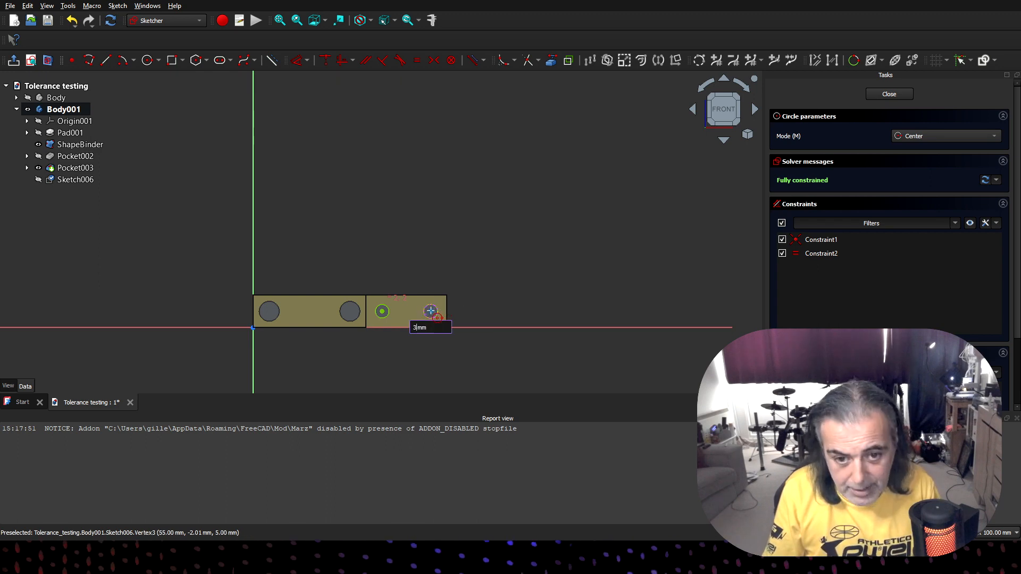
{"action": "key", "text": "Return"}
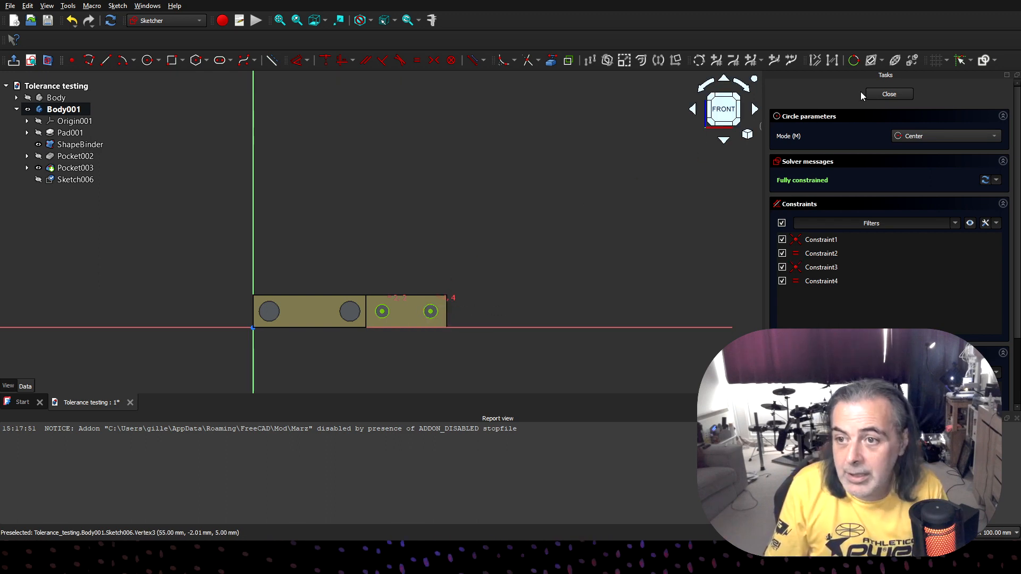
{"action": "left_click", "coordinate": [886, 95]}
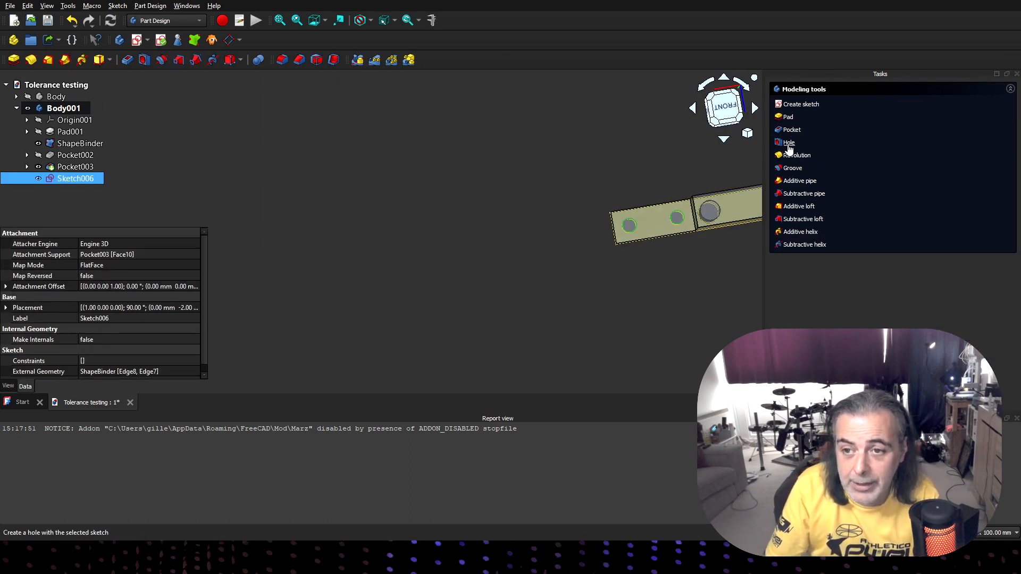
- Create a Hole feature from the two circles with the ISO metric regular profile, size M3 and Wide clearance
{"action": "left_click", "coordinate": [789, 142]}
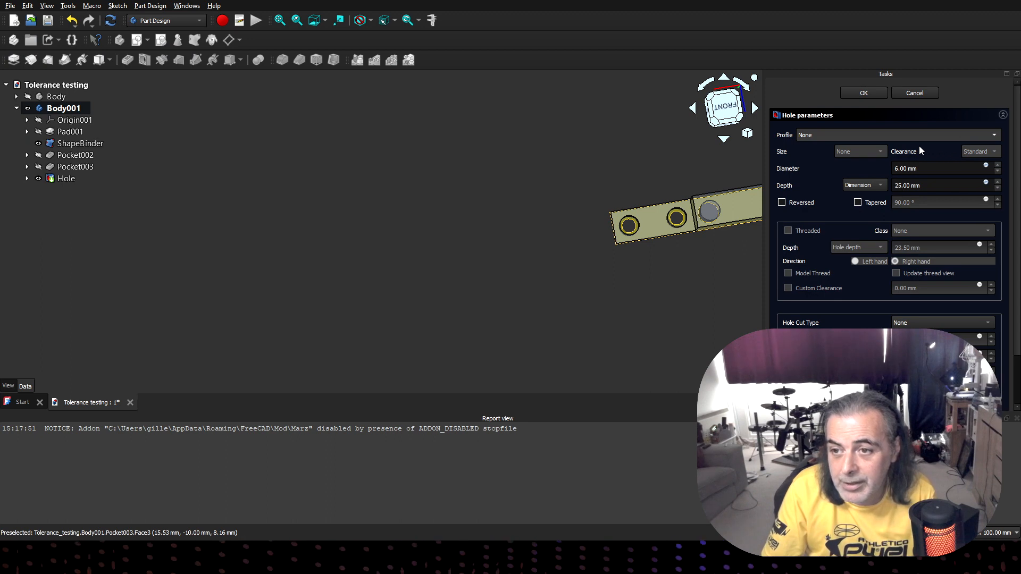
{"action": "left_click", "coordinate": [825, 145]}
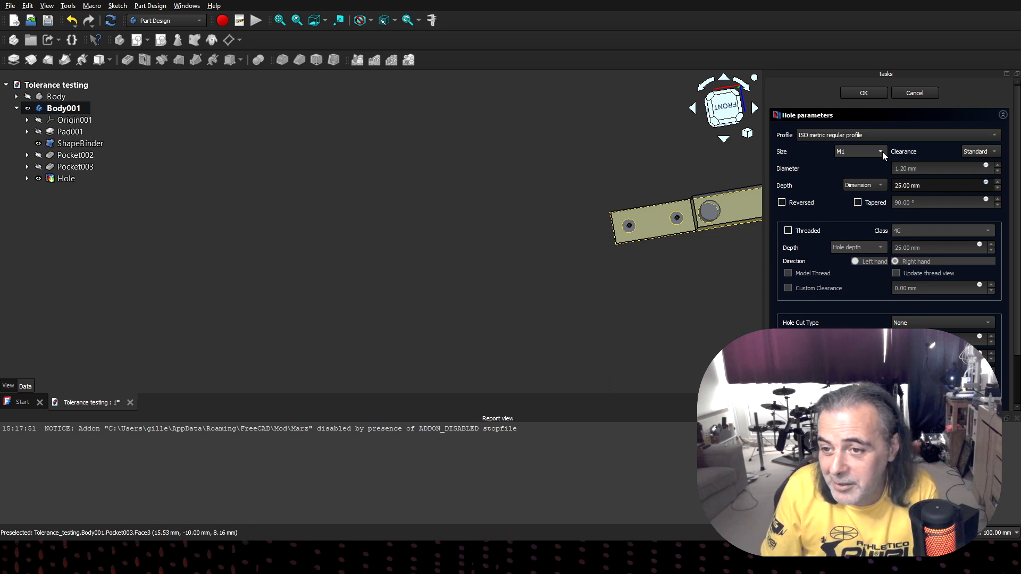
{"action": "left_click", "coordinate": [856, 220]}
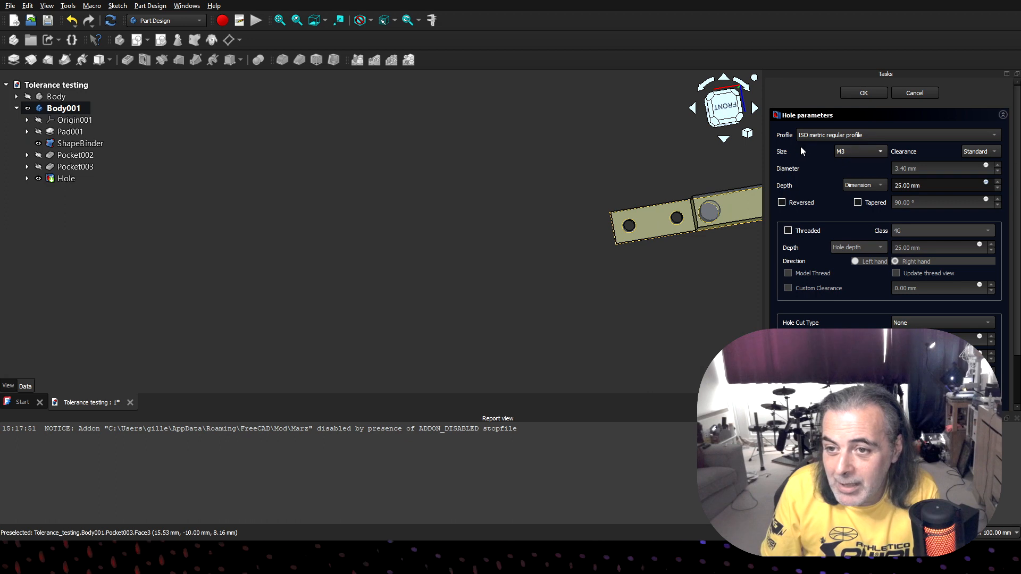
{"action": "left_click", "coordinate": [990, 173]}
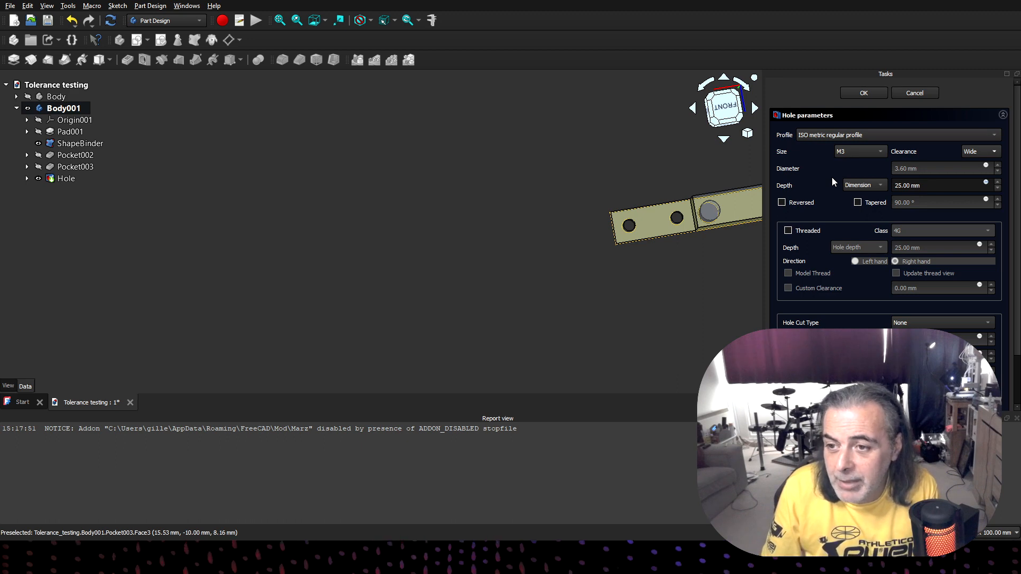
- Set the hole cut type to Countersink and inspect the two countersunk holes on the thin end
{"action": "scroll", "coordinate": [832, 177], "scroll_direction": "down", "scroll_amount": 1}
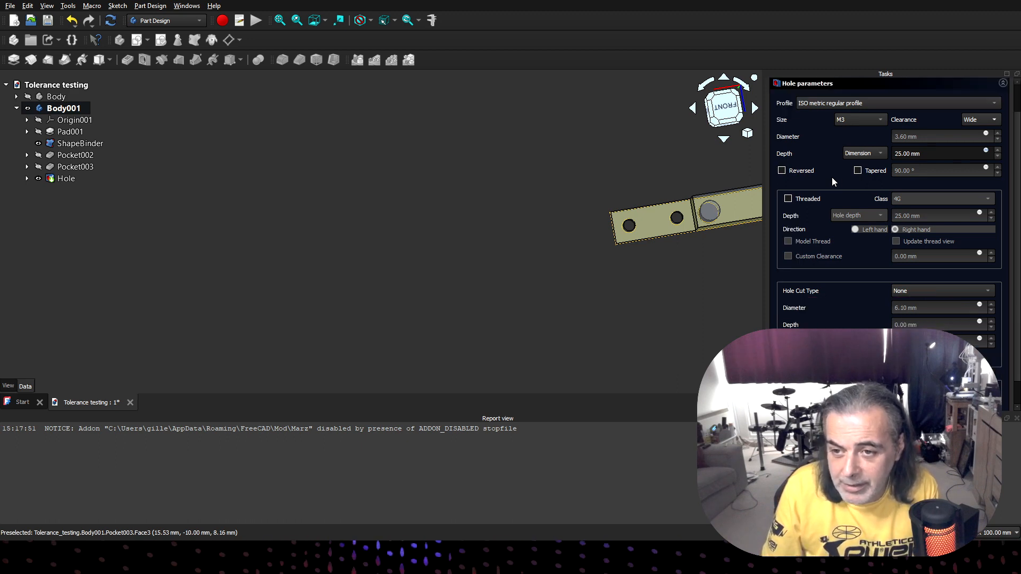
{"action": "scroll", "coordinate": [832, 182], "scroll_direction": "down", "scroll_amount": 1}
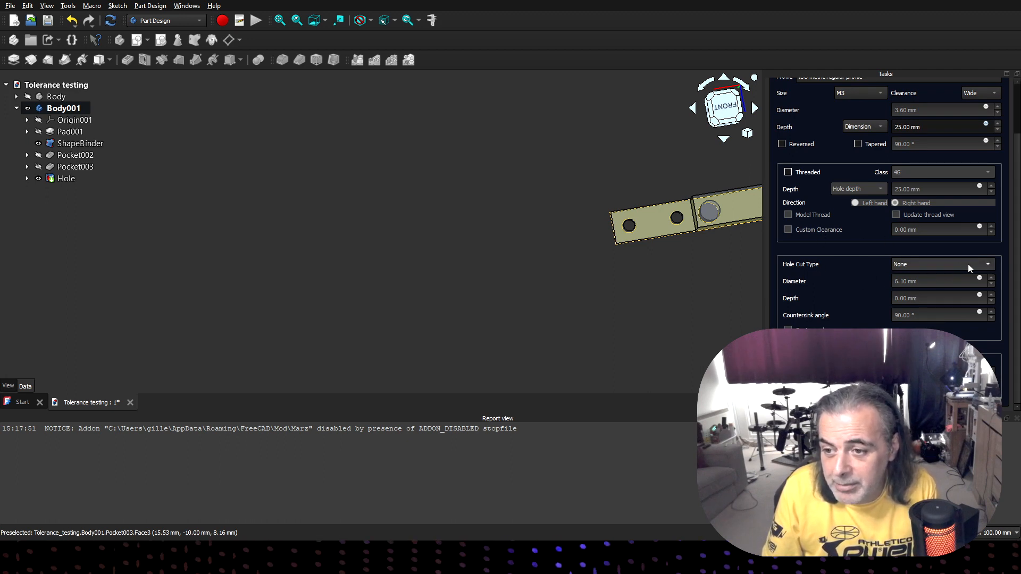
{"action": "left_click", "coordinate": [955, 288]}
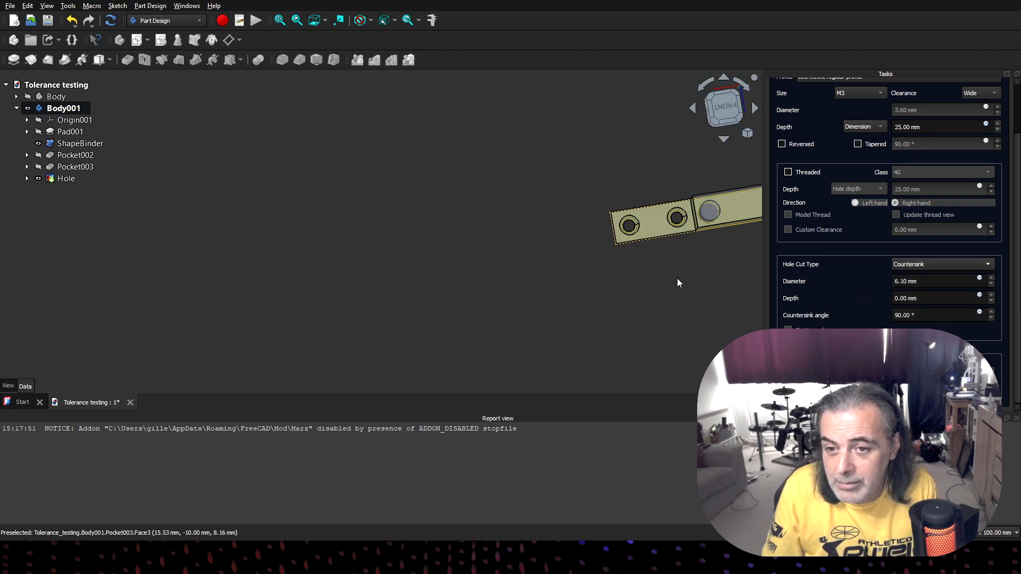
{"action": "middle_click_drag", "start_coordinate": [677, 283], "coordinate": [666, 255]}
{"action": "scroll", "coordinate": [666, 255], "scroll_direction": "up", "scroll_amount": 8}
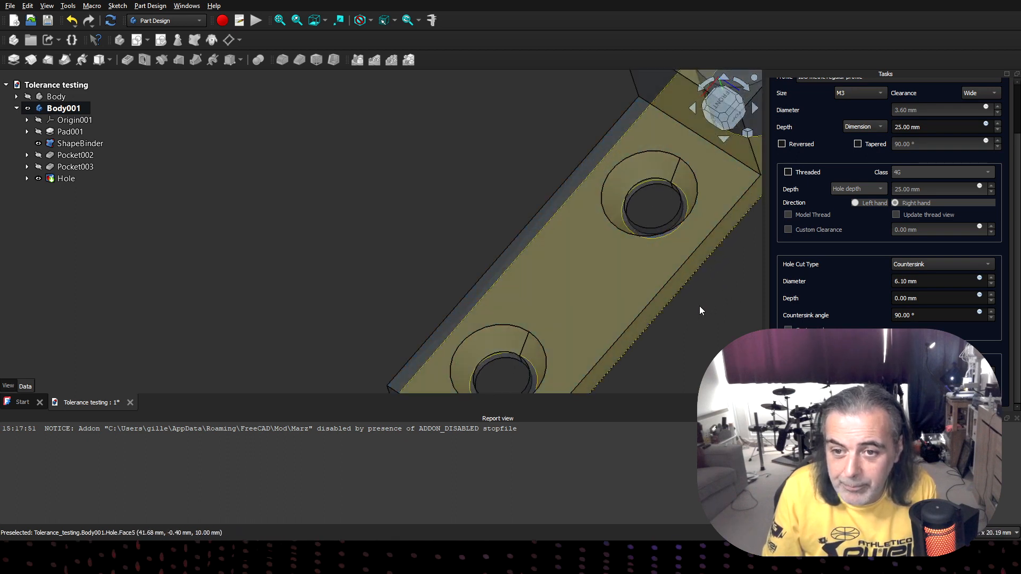
{"action": "middle_click_drag", "start_coordinate": [700, 306], "coordinate": [605, 353]}
{"action": "scroll", "coordinate": [604, 354], "scroll_direction": "down", "scroll_amount": 5}
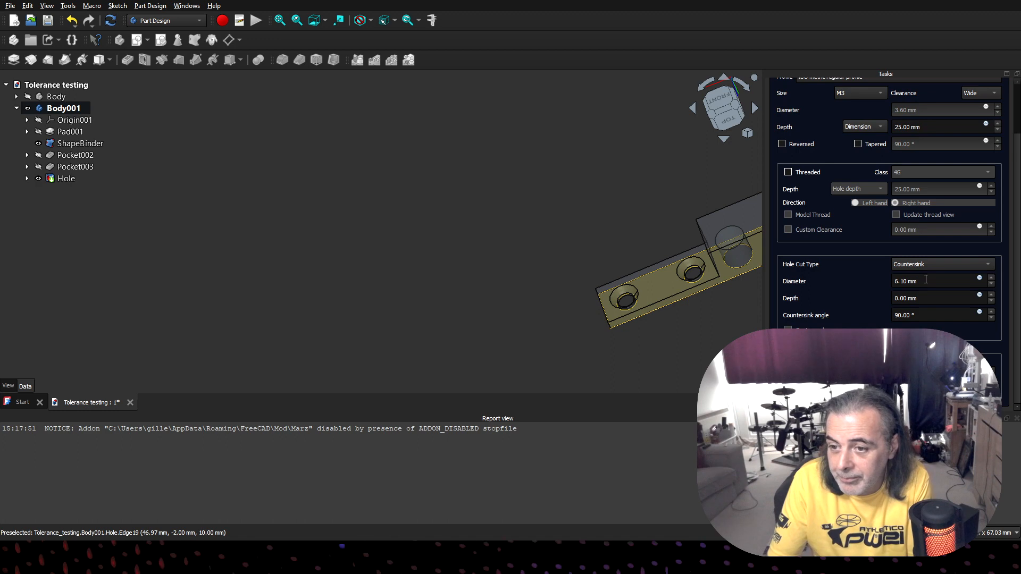
- Set the countersink diameter to 7.2 mm and check the widened holes
{"action": "left_click_drag", "start_coordinate": [926, 280], "coordinate": [882, 281]}
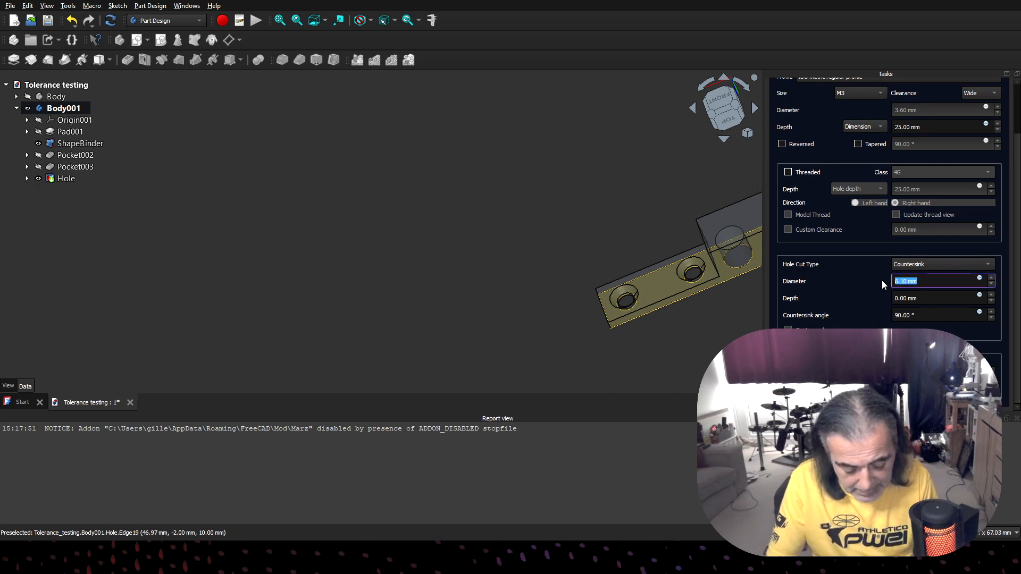
{"action": "type", "text": "7"}
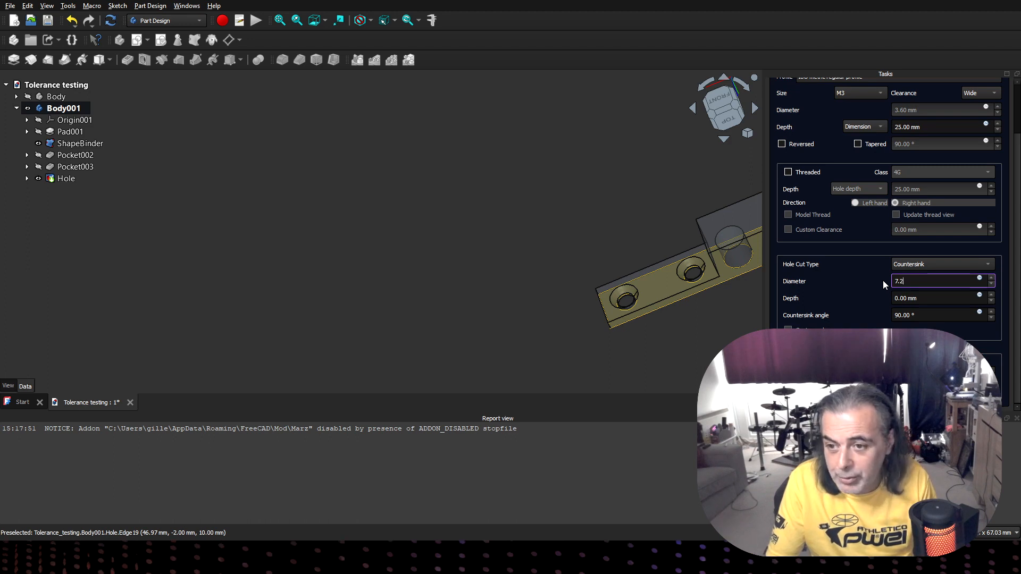
{"action": "type", "text": ".2"}
{"action": "key", "text": "Return"}
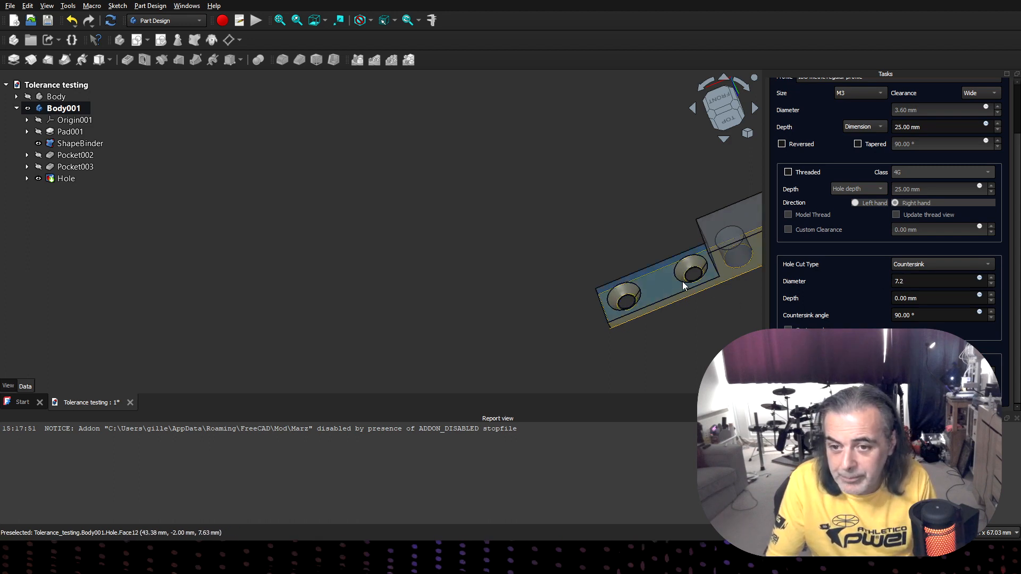
{"action": "middle_click_drag", "start_coordinate": [545, 244], "coordinate": [553, 286]}
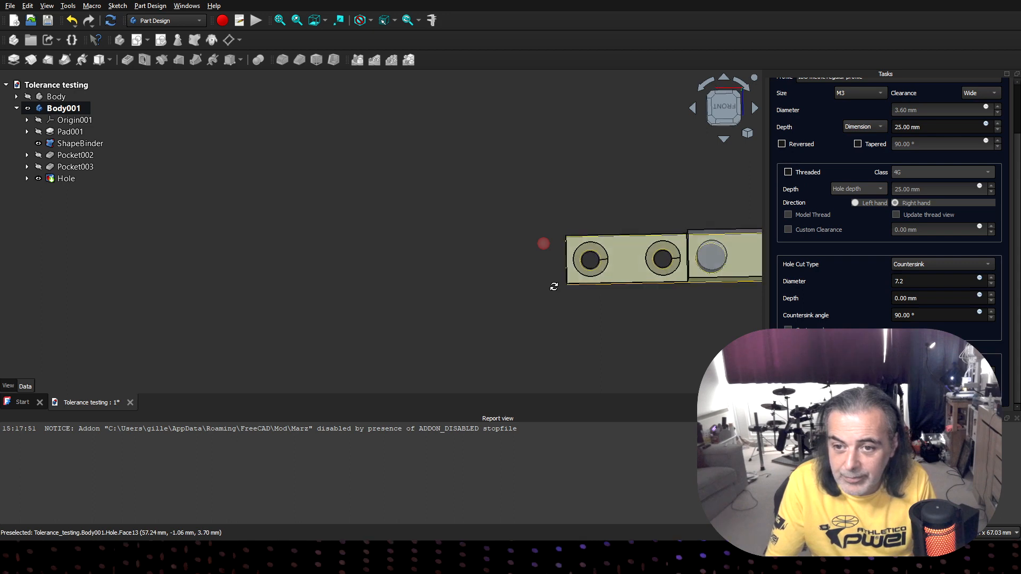
{"action": "scroll", "coordinate": [584, 213], "scroll_direction": "up", "scroll_amount": 1}
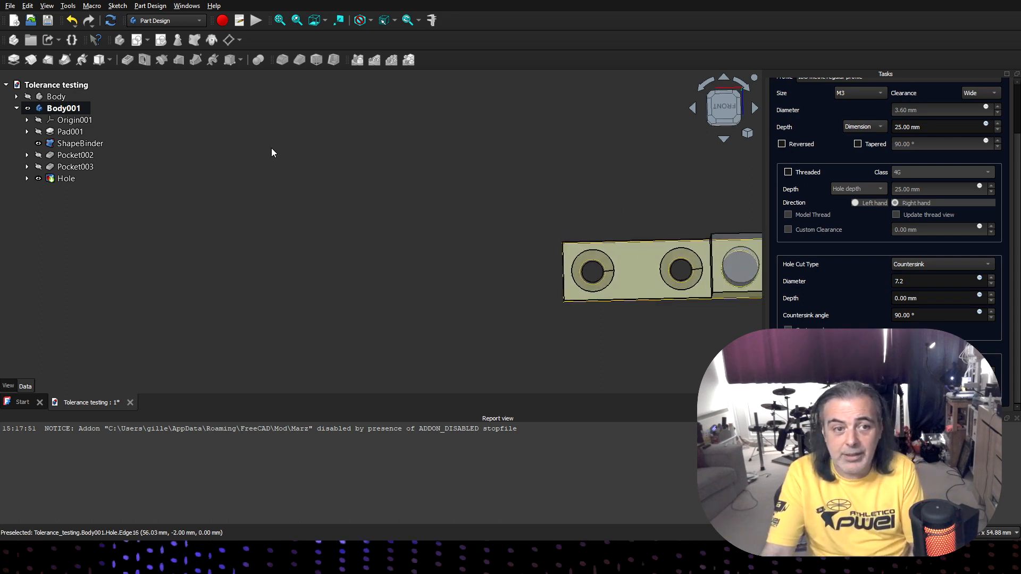
- Show the first bar and examine from above how its holes line up with those of the second bar
{"action": "left_click", "coordinate": [27, 98]}
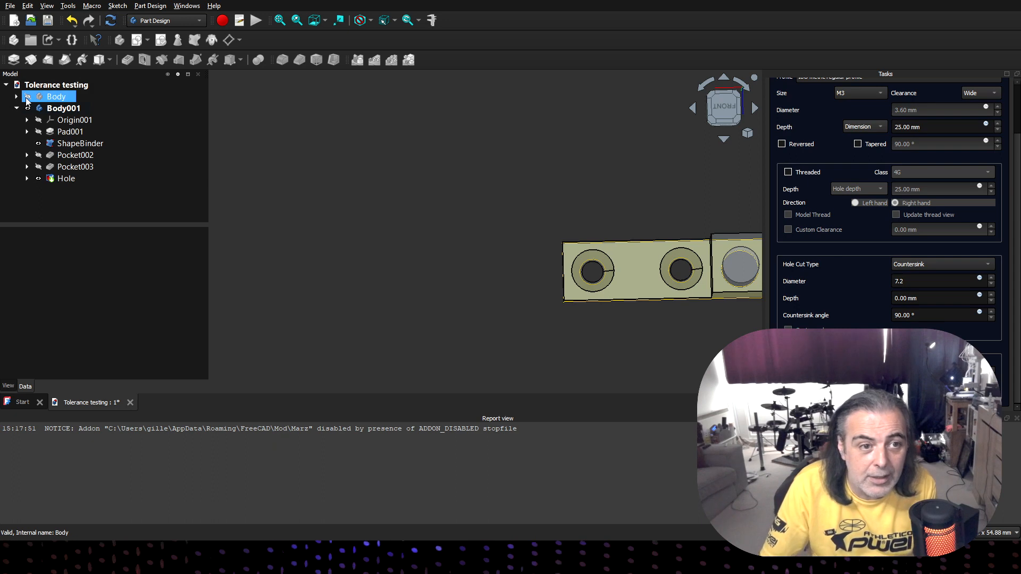
{"action": "left_click", "coordinate": [27, 97]}
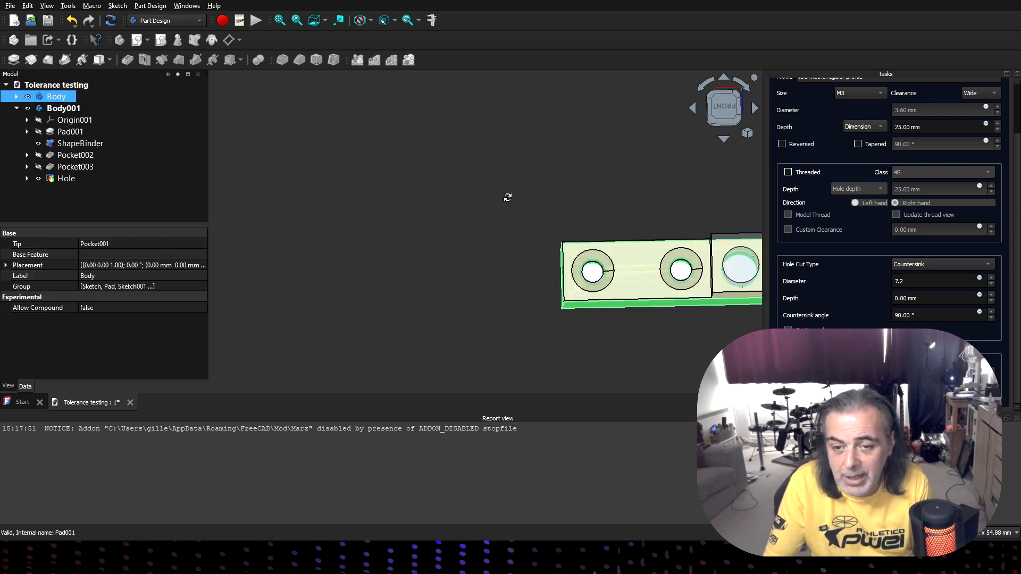
{"action": "middle_click_drag", "start_coordinate": [508, 197], "coordinate": [531, 201]}
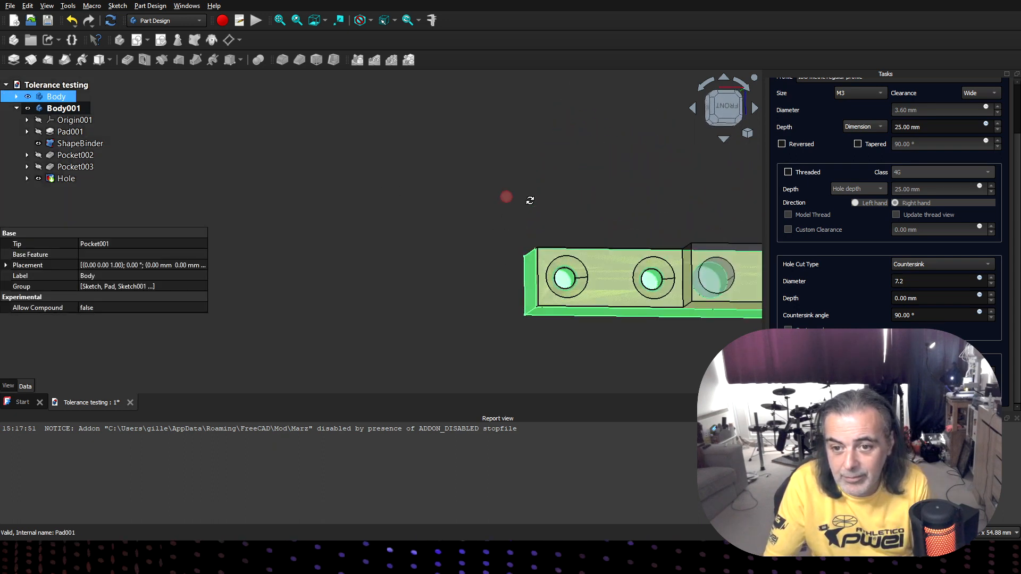
{"action": "left_click", "coordinate": [555, 370]}
{"action": "middle_click_drag", "start_coordinate": [487, 241], "coordinate": [511, 240]}
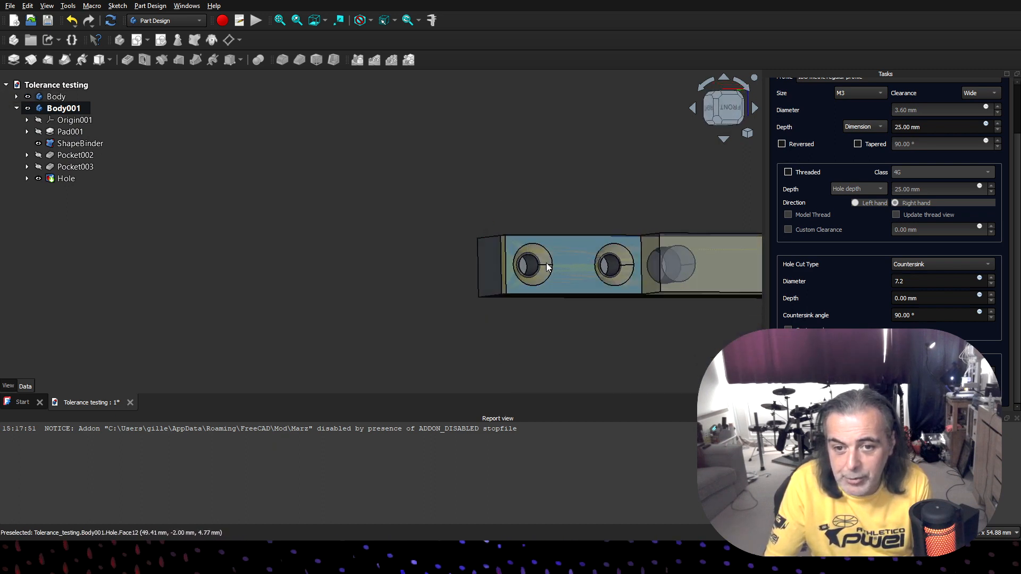
{"action": "left_click", "coordinate": [723, 98]}
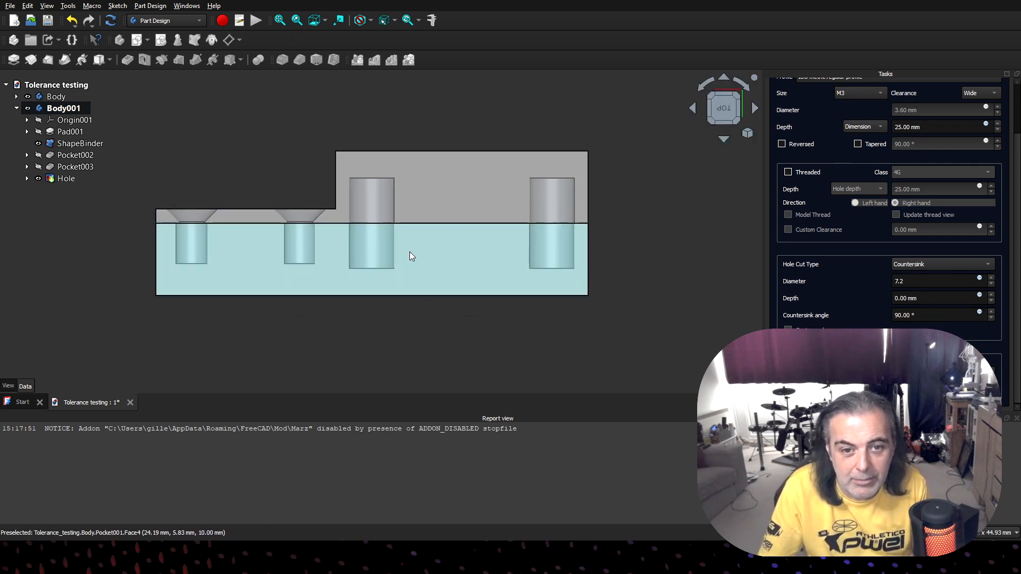
{"action": "scroll", "coordinate": [366, 229], "scroll_direction": "up", "scroll_amount": 5}
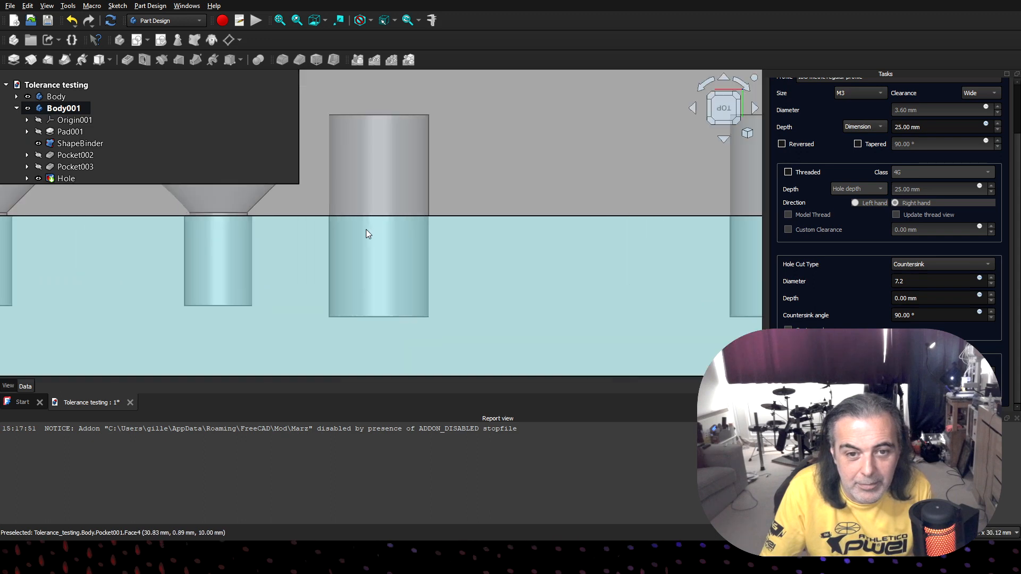
{"action": "scroll", "coordinate": [371, 234], "scroll_direction": "up", "scroll_amount": 2}
{"action": "scroll", "coordinate": [434, 208], "scroll_direction": "up", "scroll_amount": 3}
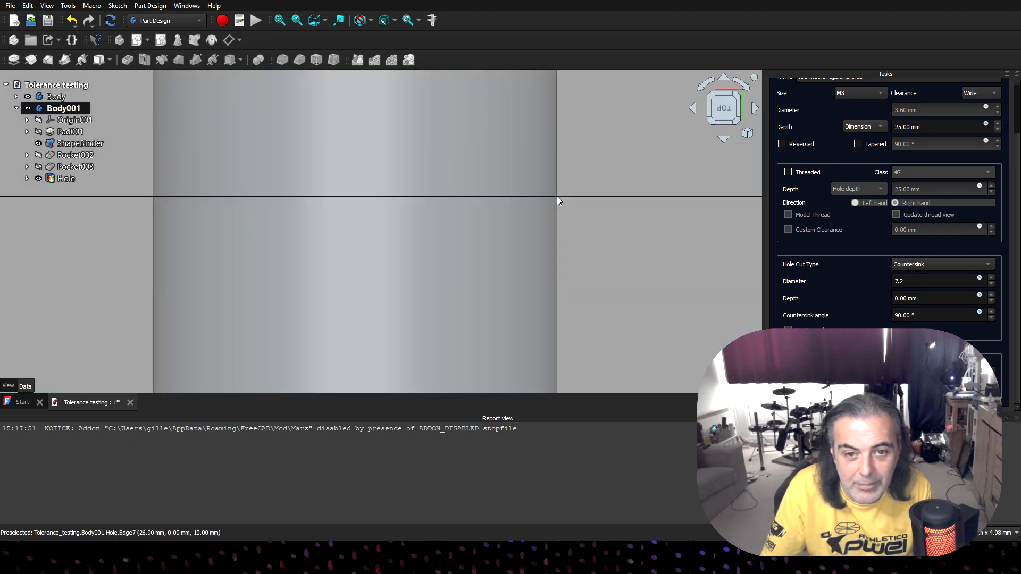
{"action": "scroll", "coordinate": [317, 203], "scroll_direction": "down", "scroll_amount": 6}
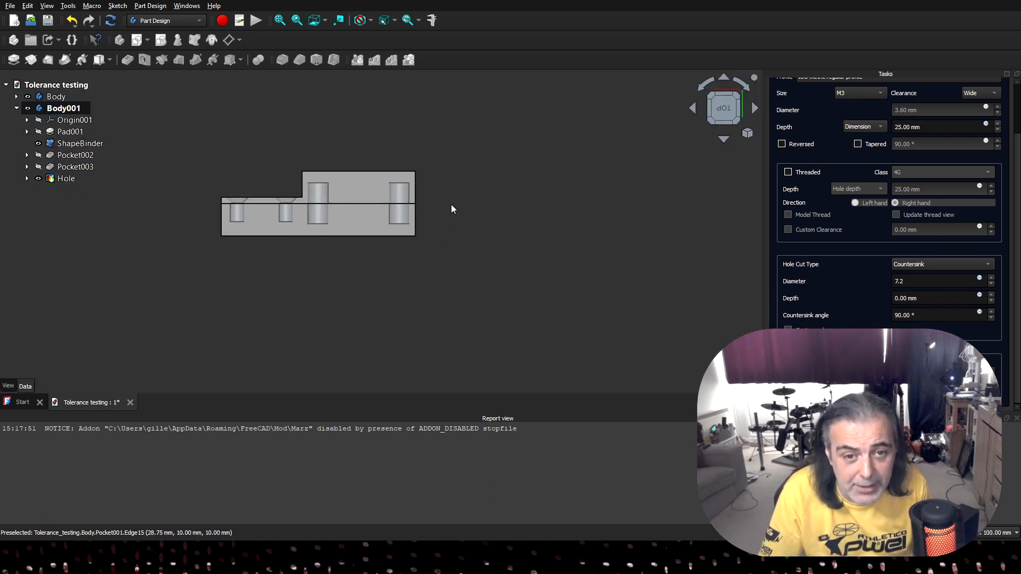
- Set the hole profile to None and accept the countersunk Hole feature
{"action": "left_click", "coordinate": [62, 108]}
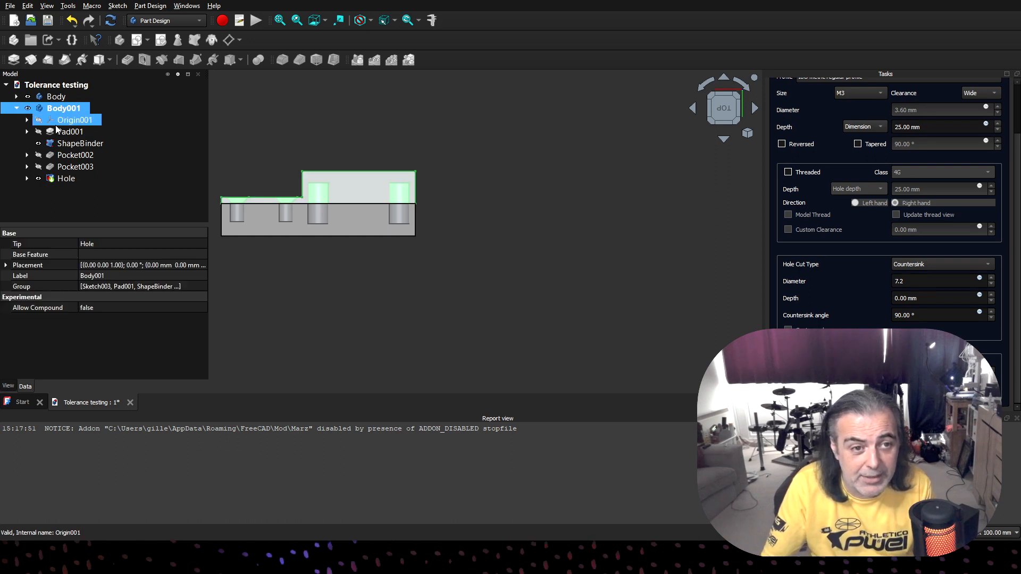
{"action": "left_click", "coordinate": [66, 179]}
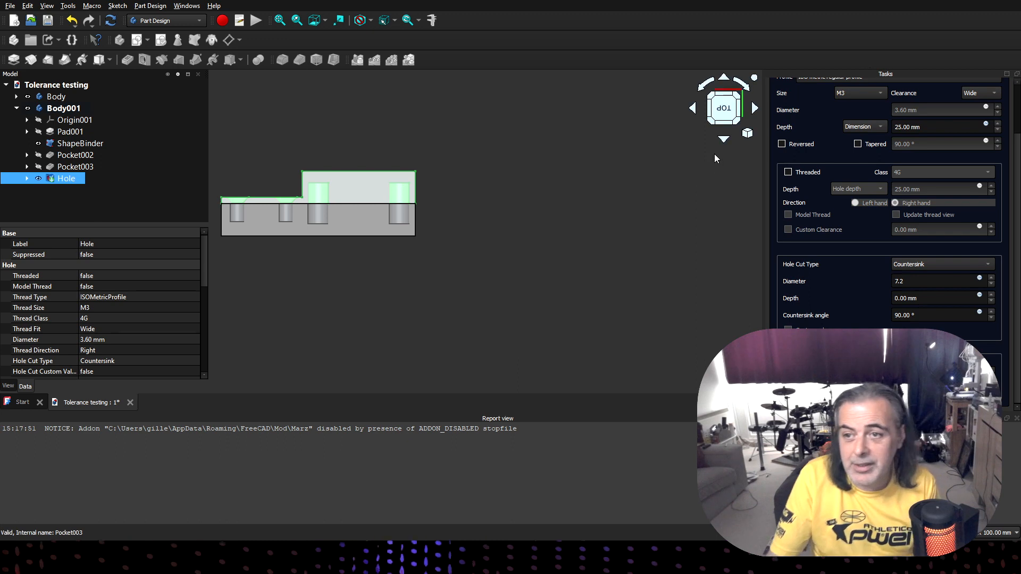
{"action": "scroll", "coordinate": [696, 156], "scroll_direction": "up", "scroll_amount": 4}
{"action": "scroll", "coordinate": [695, 155], "scroll_direction": "up", "scroll_amount": 2}
{"action": "scroll", "coordinate": [867, 133], "scroll_direction": "up", "scroll_amount": 6}
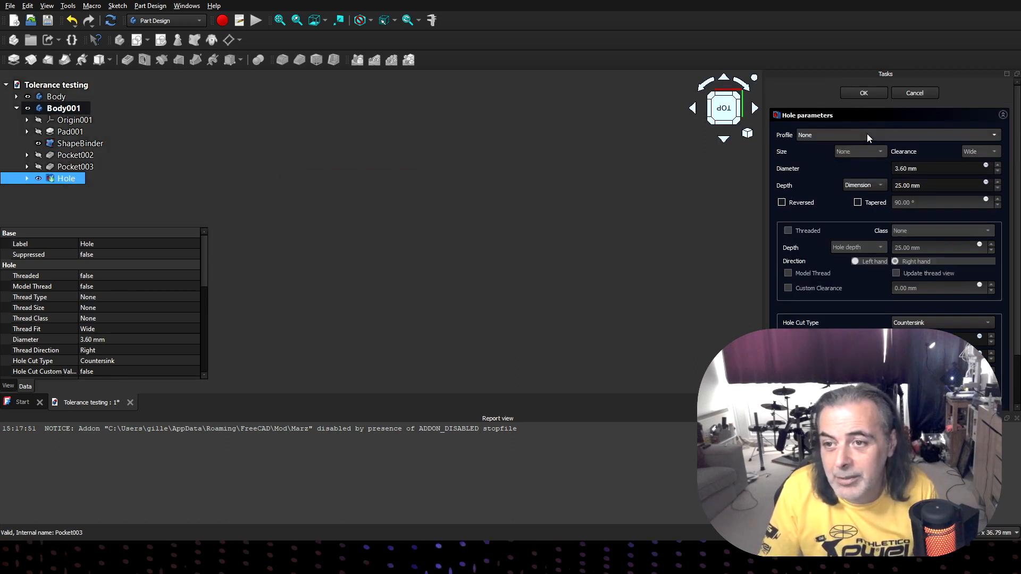
{"action": "left_click", "coordinate": [858, 93]}
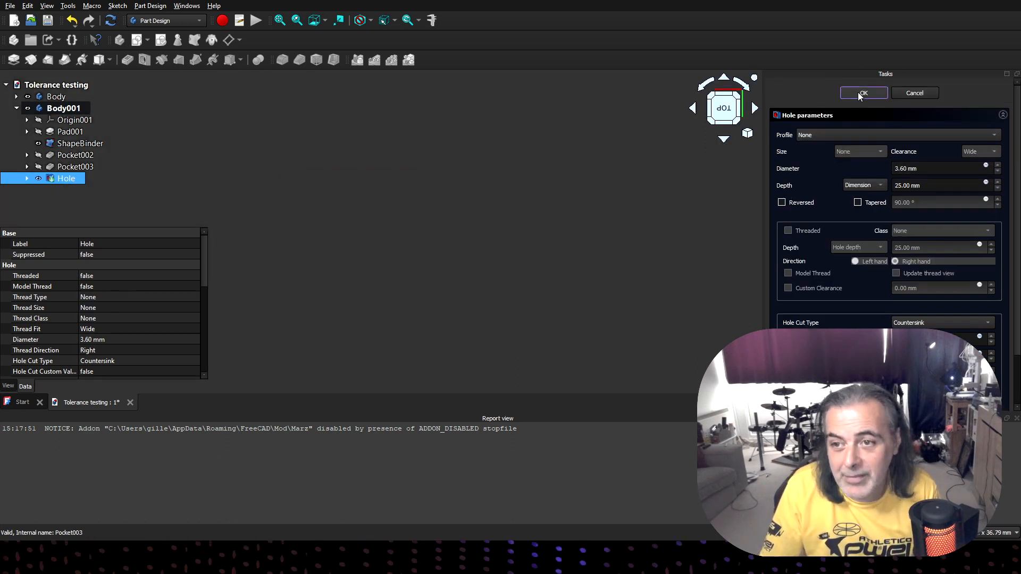
- Select the second bar's Hole feature and start exporting it to a file
{"action": "scroll", "coordinate": [448, 203], "scroll_direction": "down", "scroll_amount": 10}
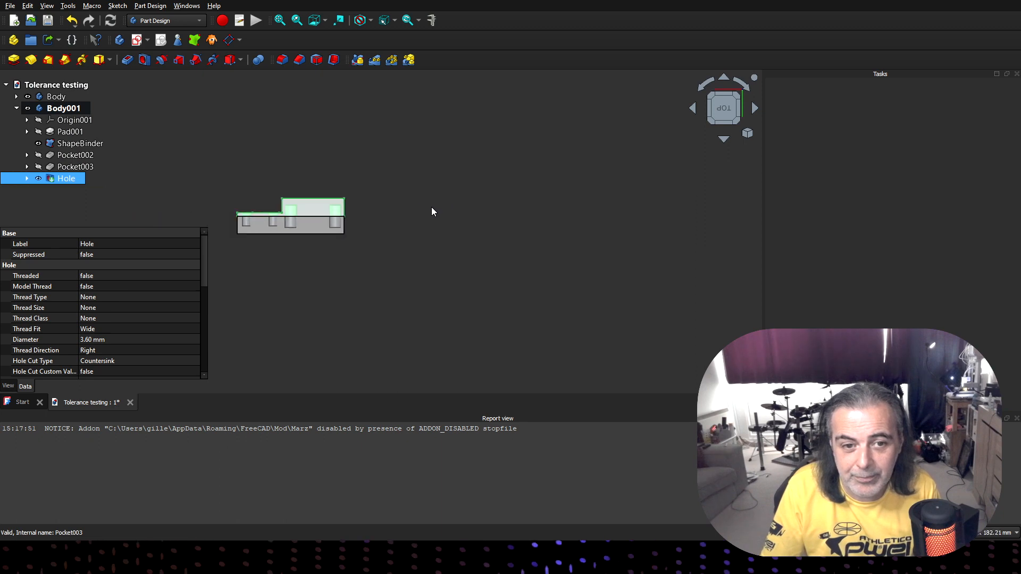
{"action": "scroll", "coordinate": [282, 184], "scroll_direction": "up", "scroll_amount": 8}
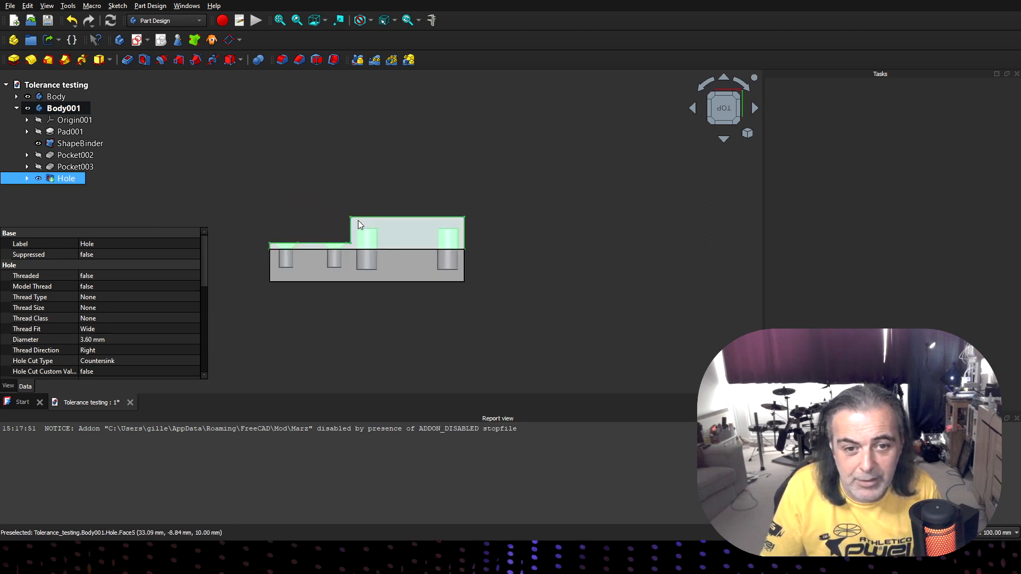
{"action": "left_click", "coordinate": [420, 251]}
{"action": "mouse_move", "coordinate": [645, 190]}
{"action": "middle_mouse_down"}
{"action": "mouse_move", "coordinate": [636, 228]}
{"action": "mouse_move", "coordinate": [567, 260]}
{"action": "mouse_move", "coordinate": [590, 176]}
{"action": "mouse_move", "coordinate": [606, 198]}
{"action": "mouse_move", "coordinate": [629, 192]}
{"action": "middle_mouse_up"}
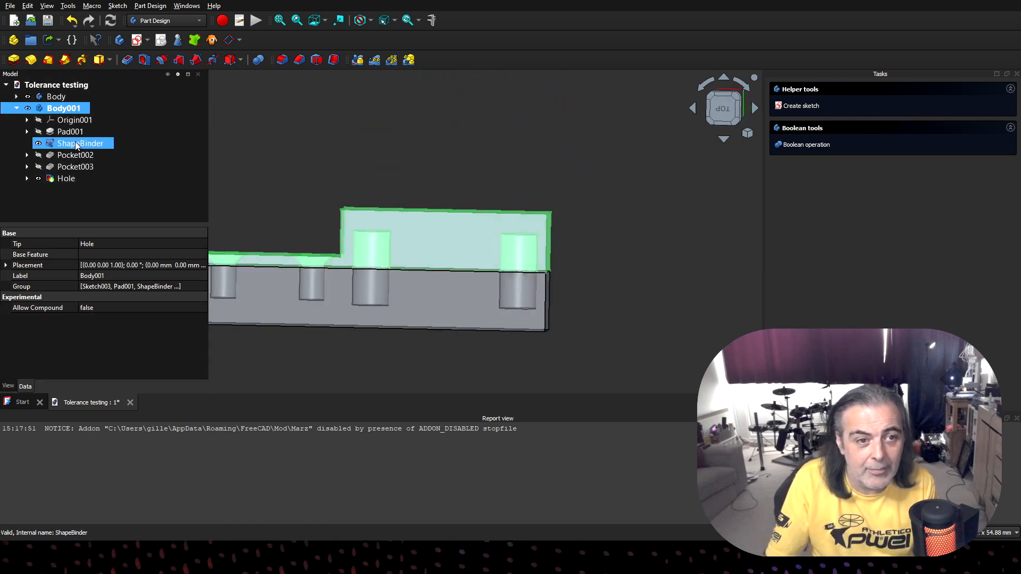
{"action": "left_click", "coordinate": [66, 179]}
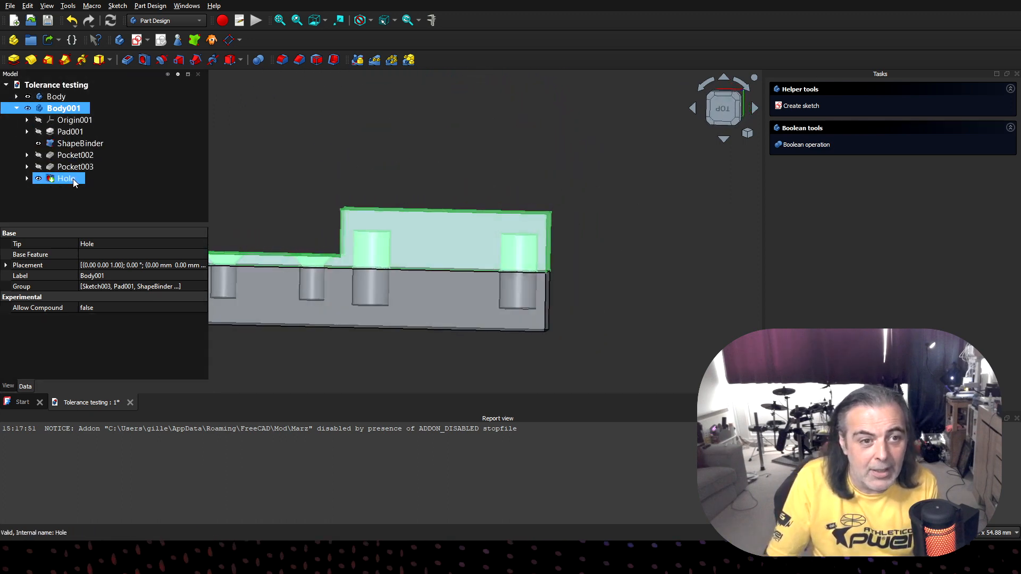
{"action": "left_click", "coordinate": [11, 5]}
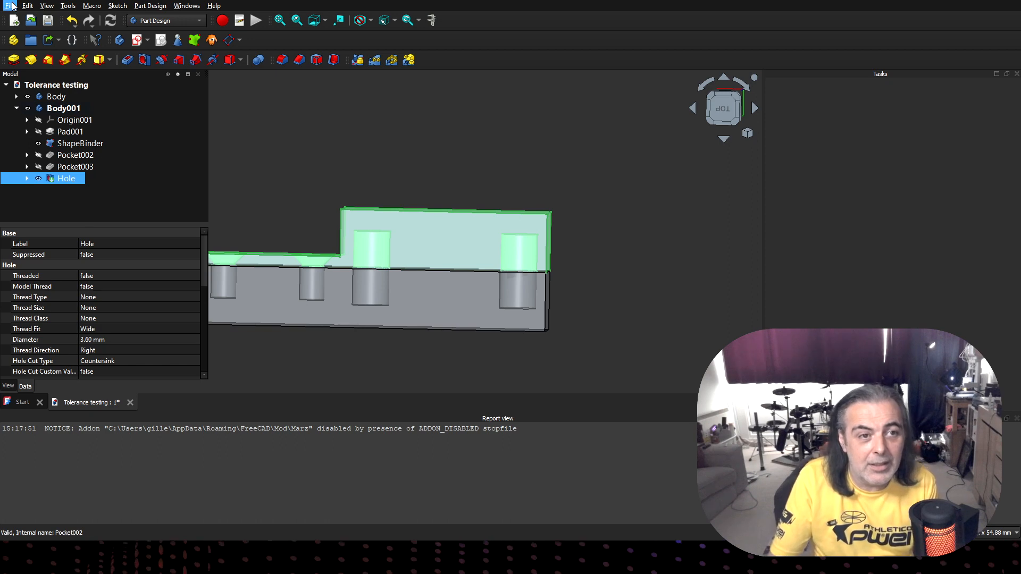
{"action": "left_click", "coordinate": [47, 158]}
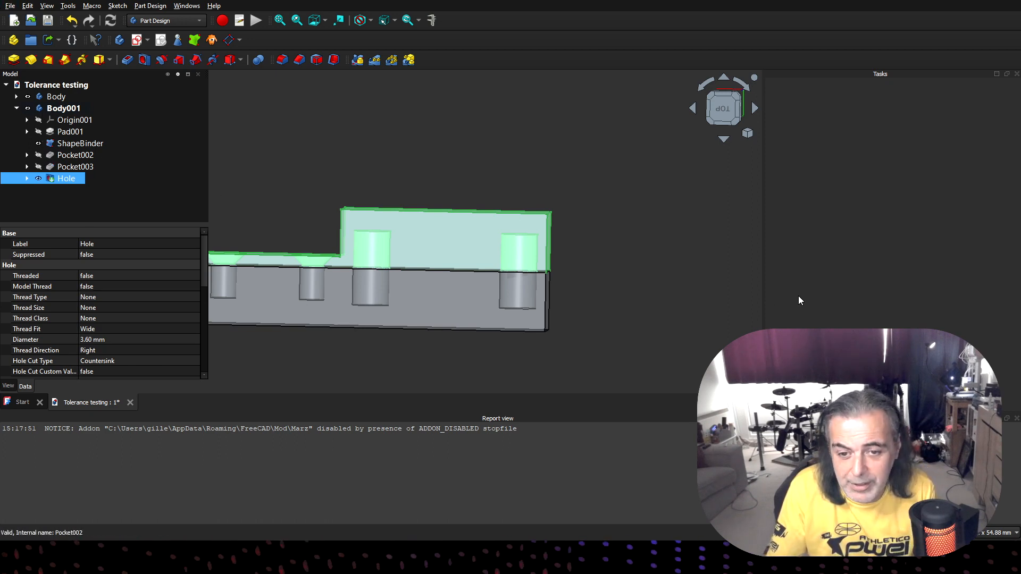